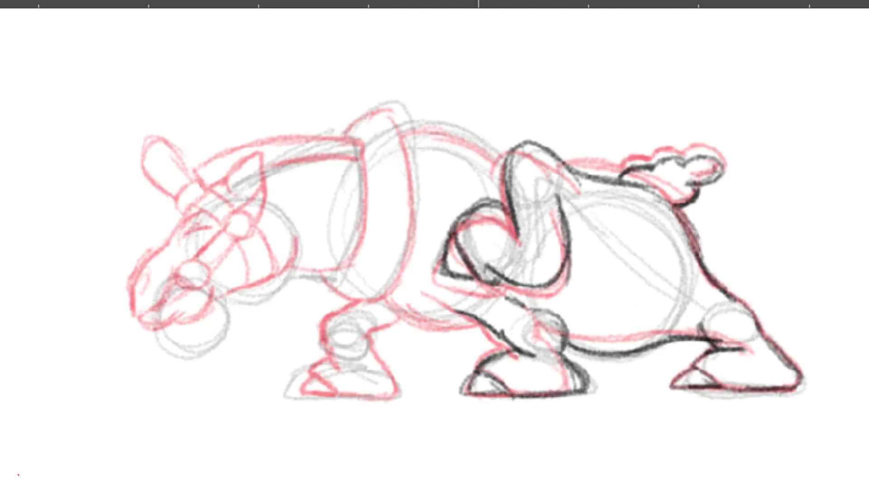
# Step: Outline the broad neck collar in dark pencil over the rough sketch, closing its side, upper and lower edges
pyautogui.press('Right')
pyautogui.press('Left')
pyautogui.press('l')
pyautogui.moveTo(349, 137)
pyautogui.mouseDown()
pyautogui.moveTo(352, 237)
pyautogui.moveTo(339, 268)
pyautogui.mouseUp()
pyautogui.moveTo(353, 237)
pyautogui.mouseDown()
pyautogui.moveTo(351, 136)
pyautogui.moveTo(362, 116)
pyautogui.moveTo(392, 105)
pyautogui.moveTo(352, 143)
pyautogui.moveTo(355, 231)
pyautogui.mouseUp()
pyautogui.moveTo(353, 140)
pyautogui.mouseDown()
pyautogui.moveTo(347, 259)
pyautogui.moveTo(392, 107)
pyautogui.moveTo(416, 181)
pyautogui.mouseUp()
pyautogui.press('l')
pyautogui.moveTo(393, 103); pyautogui.dragTo(409, 252)
pyautogui.moveTo(411, 122); pyautogui.dragTo(385, 303)
pyautogui.moveTo(415, 174); pyautogui.dragTo(385, 303)
pyautogui.press('l')
pyautogui.moveTo(400, 256)
pyautogui.mouseDown()
pyautogui.moveTo(358, 306)
pyautogui.moveTo(345, 286)
pyautogui.moveTo(325, 287)
pyautogui.moveTo(362, 304)
pyautogui.mouseUp()
pyautogui.moveTo(347, 254)
pyautogui.mouseDown()
pyautogui.moveTo(334, 284)
pyautogui.moveTo(373, 308)
pyautogui.mouseUp()
pyautogui.moveTo(345, 261)
pyautogui.mouseDown()
pyautogui.moveTo(336, 279)
pyautogui.moveTo(357, 303)
pyautogui.moveTo(339, 273)
pyautogui.moveTo(367, 303)
pyautogui.mouseUp()
pyautogui.press('l')
pyautogui.moveTo(341, 272)
pyautogui.mouseDown()
pyautogui.moveTo(355, 307)
pyautogui.moveTo(387, 301)
pyautogui.mouseUp()
pyautogui.moveTo(368, 309)
pyautogui.mouseDown()
pyautogui.moveTo(412, 206)
pyautogui.moveTo(377, 303)
pyautogui.mouseUp()
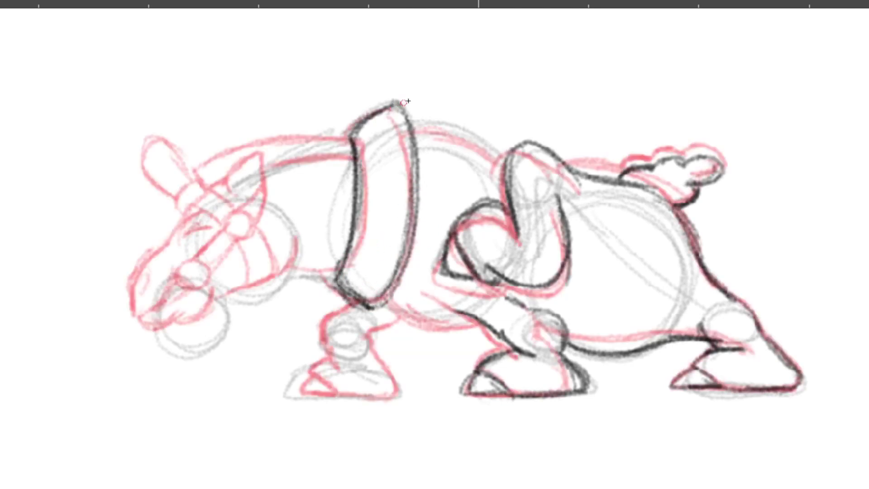
# Step: Draw the back line from the collar to the raised hind leg and the belly line below it
pyautogui.moveTo(413, 120)
pyautogui.mouseDown()
pyautogui.moveTo(470, 132)
pyautogui.moveTo(503, 156)
pyautogui.moveTo(468, 133)
pyautogui.mouseUp()
pyautogui.moveTo(387, 306)
pyautogui.mouseDown()
pyautogui.moveTo(452, 326)
pyautogui.moveTo(478, 320)
pyautogui.mouseUp()
pyautogui.moveTo(409, 316); pyautogui.dragTo(476, 321)
pyautogui.moveTo(411, 318); pyautogui.dragTo(473, 321)
# Step: Outline the planted front leg and its hoof, including the toe, beneath the collar
pyautogui.moveTo(357, 303)
pyautogui.mouseDown()
pyautogui.moveTo(318, 330)
pyautogui.moveTo(328, 320)
pyautogui.moveTo(328, 362)
pyautogui.moveTo(312, 376)
pyautogui.moveTo(333, 358)
pyautogui.moveTo(319, 373)
pyautogui.moveTo(336, 368)
pyautogui.moveTo(329, 362)
pyautogui.moveTo(316, 377)
pyautogui.moveTo(370, 400)
pyautogui.moveTo(346, 394)
pyautogui.moveTo(391, 377)
pyautogui.mouseUp()
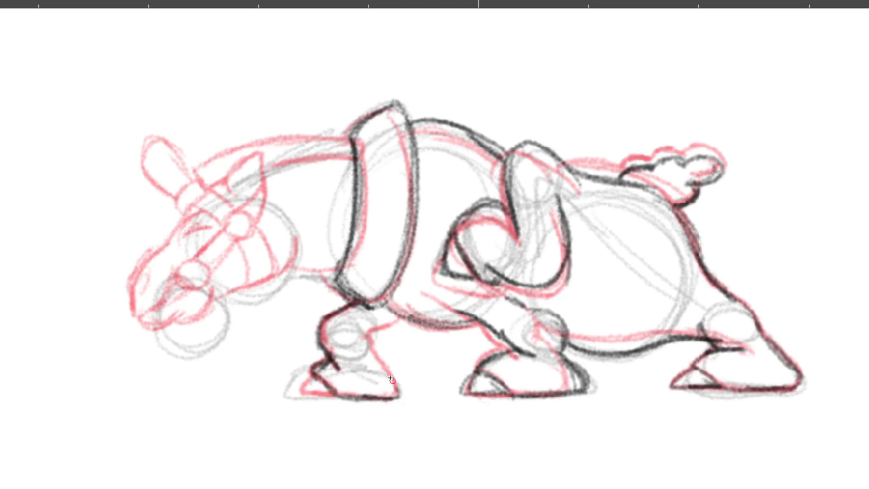
pyautogui.moveTo(360, 340)
pyautogui.mouseDown()
pyautogui.moveTo(411, 320)
pyautogui.moveTo(379, 367)
pyautogui.mouseUp()
pyautogui.moveTo(371, 349); pyautogui.dragTo(401, 397)
pyautogui.moveTo(339, 369)
pyautogui.mouseDown()
pyautogui.moveTo(314, 378)
pyautogui.moveTo(304, 391)
pyautogui.moveTo(326, 394)
pyautogui.moveTo(309, 375)
pyautogui.mouseUp()
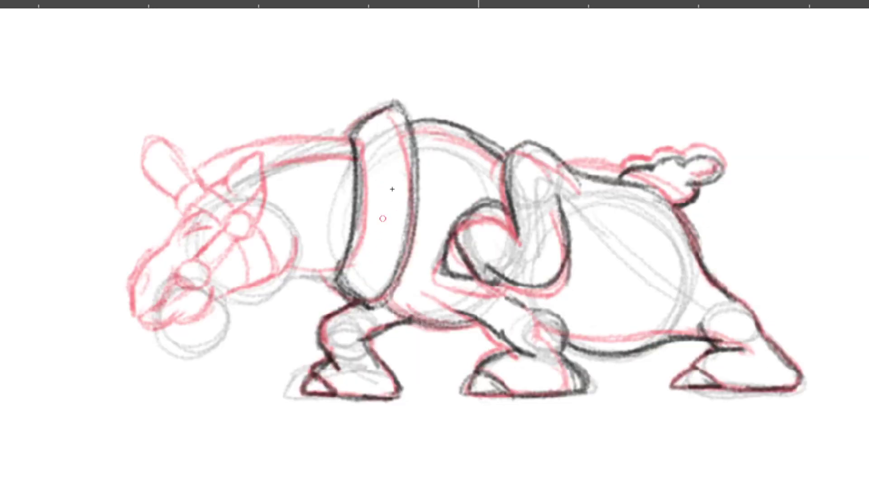
# Step: On the next drawing, outline the neck collar over the rough, using the previous drawing's onion skin as reference
pyautogui.press('Right')
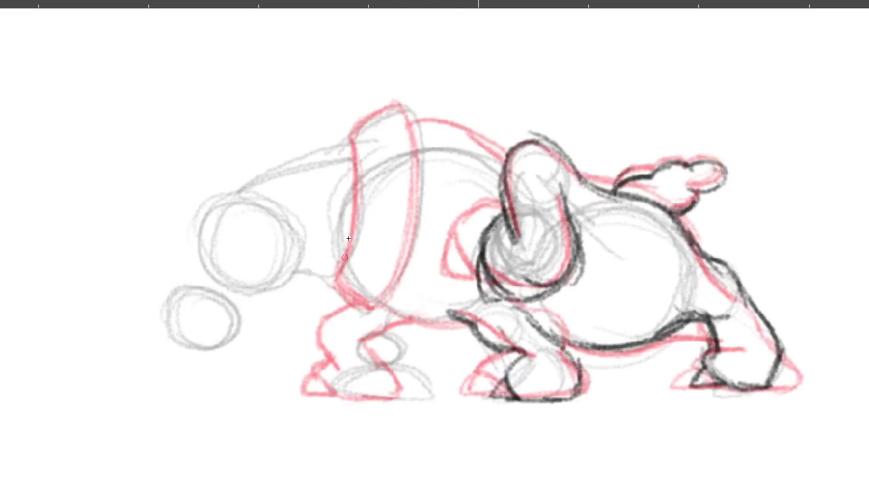
pyautogui.press('/')
pyautogui.press('/')
pyautogui.moveTo(349, 154)
pyautogui.mouseDown()
pyautogui.moveTo(359, 223)
pyautogui.moveTo(338, 274)
pyautogui.mouseUp()
pyautogui.moveTo(349, 186); pyautogui.dragTo(334, 283)
pyautogui.moveTo(340, 234)
pyautogui.mouseDown()
pyautogui.moveTo(351, 173)
pyautogui.moveTo(337, 258)
pyautogui.mouseUp()
pyautogui.hotkey('ctrl', 'z')
pyautogui.moveTo(353, 194)
pyautogui.mouseDown()
pyautogui.moveTo(333, 285)
pyautogui.moveTo(372, 308)
pyautogui.moveTo(420, 231)
pyautogui.mouseUp()
pyautogui.moveTo(372, 310); pyautogui.dragTo(419, 217)
pyautogui.moveTo(357, 185)
pyautogui.mouseDown()
pyautogui.moveTo(362, 118)
pyautogui.moveTo(401, 111)
pyautogui.moveTo(423, 136)
pyautogui.moveTo(419, 238)
pyautogui.mouseUp()
pyautogui.moveTo(425, 156); pyautogui.dragTo(387, 282)
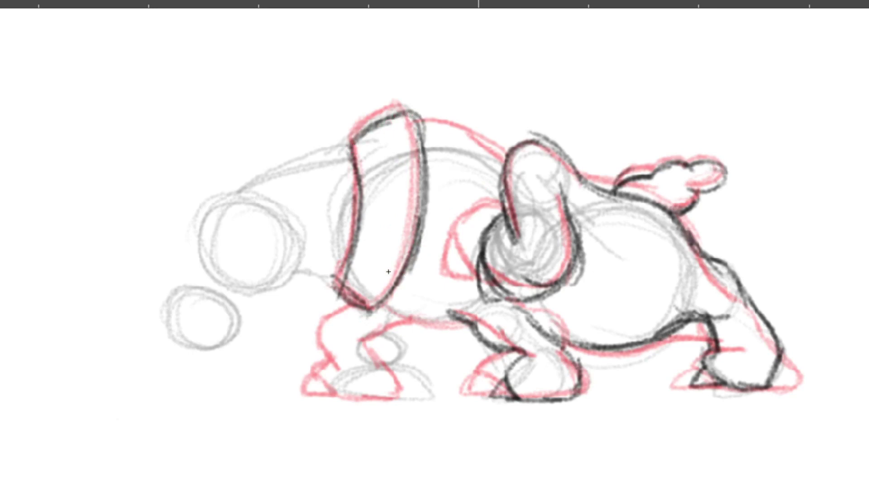
# Step: Connect the collar to the hindquarters with a curved back line and a belly line
pyautogui.press('/')
pyautogui.press('/')
pyautogui.moveTo(424, 134)
pyautogui.mouseDown()
pyautogui.moveTo(471, 138)
pyautogui.moveTo(451, 137)
pyautogui.moveTo(507, 160)
pyautogui.moveTo(423, 139)
pyautogui.moveTo(445, 142)
pyautogui.mouseUp()
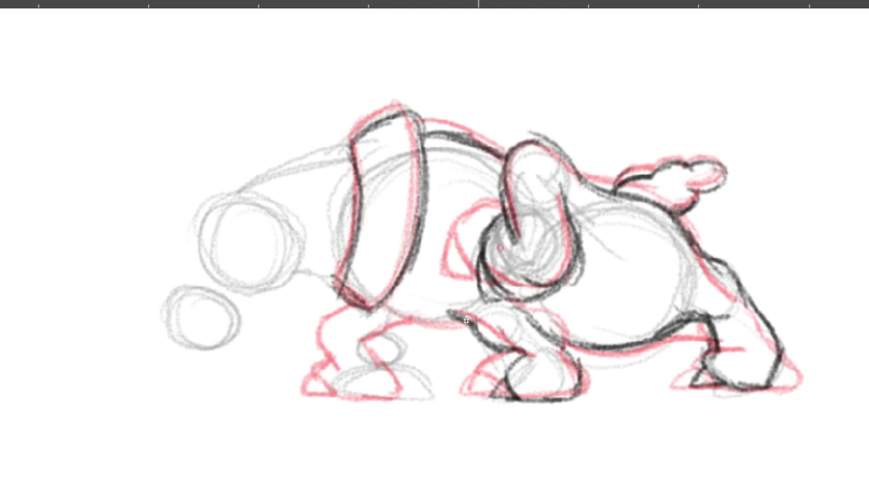
pyautogui.moveTo(372, 307); pyautogui.dragTo(464, 324)
# Step: Outline the front leg with its bent knee, hoof and toe under the collar, comparing it with the neighbouring drawings
pyautogui.press('/')
pyautogui.press('/')
pyautogui.moveTo(365, 324)
pyautogui.mouseDown()
pyautogui.moveTo(347, 351)
pyautogui.moveTo(363, 324)
pyautogui.moveTo(353, 340)
pyautogui.moveTo(361, 367)
pyautogui.moveTo(349, 333)
pyautogui.moveTo(366, 366)
pyautogui.mouseUp()
pyautogui.moveTo(403, 334); pyautogui.dragTo(391, 364)
pyautogui.moveTo(407, 343); pyautogui.dragTo(392, 364)
pyautogui.moveTo(382, 311)
pyautogui.mouseDown()
pyautogui.moveTo(356, 335)
pyautogui.moveTo(423, 325)
pyautogui.moveTo(402, 338)
pyautogui.moveTo(385, 370)
pyautogui.moveTo(341, 390)
pyautogui.moveTo(426, 397)
pyautogui.mouseUp()
pyautogui.moveTo(388, 368)
pyautogui.mouseDown()
pyautogui.moveTo(430, 396)
pyautogui.moveTo(394, 399)
pyautogui.moveTo(430, 385)
pyautogui.mouseUp()
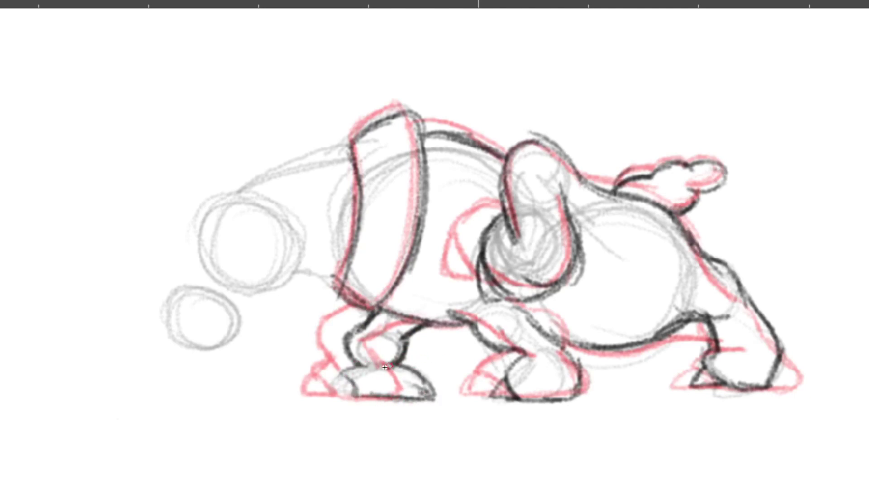
pyautogui.press('Right')
pyautogui.press('Left')
pyautogui.press('Left')
pyautogui.press('Right')
pyautogui.moveTo(340, 378)
pyautogui.mouseDown()
pyautogui.moveTo(360, 397)
pyautogui.moveTo(333, 386)
pyautogui.mouseUp()
# Step: On the following drawing, outline the planted front leg and hoof, extending its front contour up to the chest
pyautogui.press('Left')
pyautogui.press('Right')
pyautogui.press('Right')
pyautogui.press('Right')
pyautogui.press('Left')
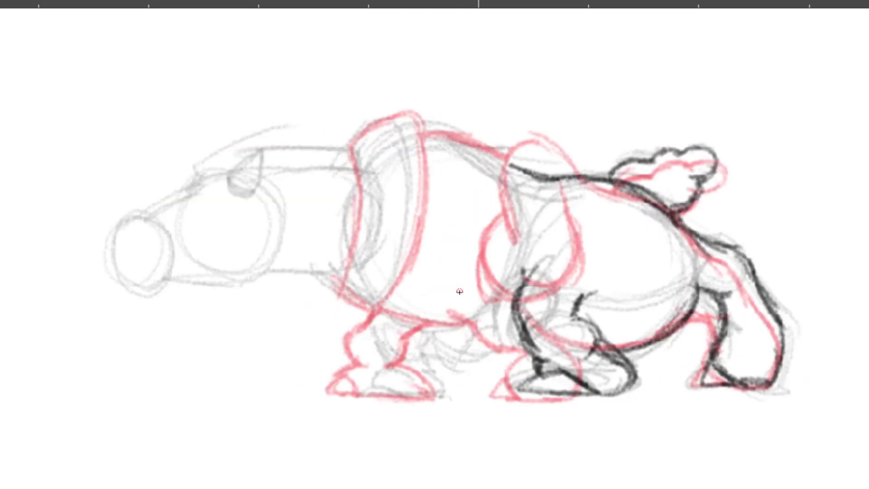
pyautogui.moveTo(375, 326)
pyautogui.mouseDown()
pyautogui.moveTo(377, 360)
pyautogui.moveTo(387, 364)
pyautogui.mouseUp()
pyautogui.moveTo(372, 335); pyautogui.dragTo(393, 365)
pyautogui.moveTo(423, 330)
pyautogui.mouseDown()
pyautogui.moveTo(425, 380)
pyautogui.moveTo(387, 390)
pyautogui.moveTo(427, 395)
pyautogui.moveTo(429, 370)
pyautogui.moveTo(442, 392)
pyautogui.mouseUp()
pyautogui.moveTo(425, 349); pyautogui.dragTo(432, 379)
pyautogui.moveTo(369, 392); pyautogui.dragTo(406, 398)
pyautogui.press('/')
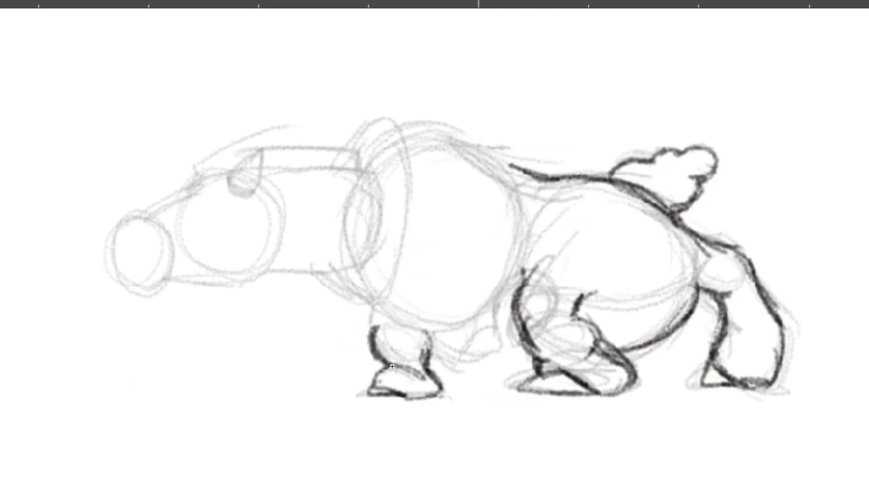
pyautogui.hotkey('alt', 'o')
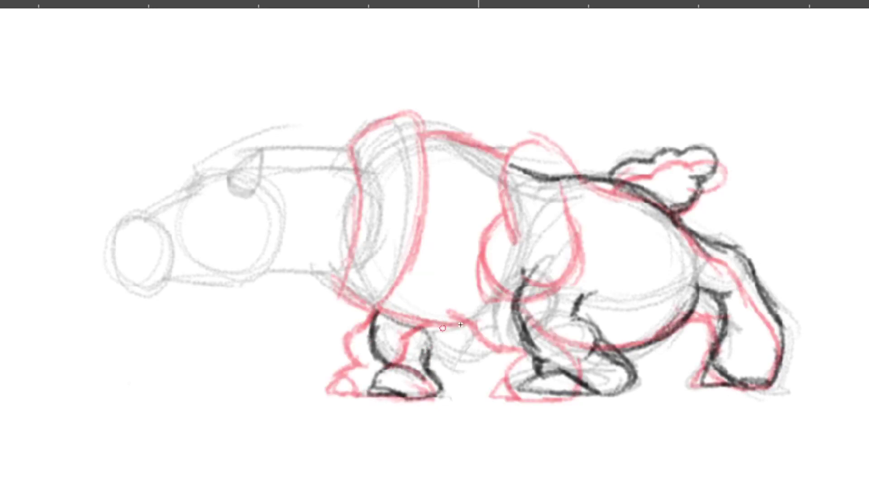
# Step: Draw the other front leg's lifted lower part and pointed hoof beneath the belly
pyautogui.hotkey('alt', 'o')
pyautogui.hotkey('alt', 'o')
pyautogui.press('Left')
pyautogui.press('Right')
pyautogui.press('Right')
pyautogui.press('Right')
pyautogui.press('Right')
pyautogui.moveTo(424, 323)
pyautogui.mouseDown()
pyautogui.moveTo(453, 352)
pyautogui.moveTo(435, 321)
pyautogui.moveTo(475, 352)
pyautogui.moveTo(457, 326)
pyautogui.moveTo(460, 342)
pyautogui.moveTo(497, 357)
pyautogui.moveTo(495, 320)
pyautogui.moveTo(473, 351)
pyautogui.moveTo(489, 325)
pyautogui.moveTo(480, 302)
pyautogui.mouseUp()
pyautogui.press('Right')
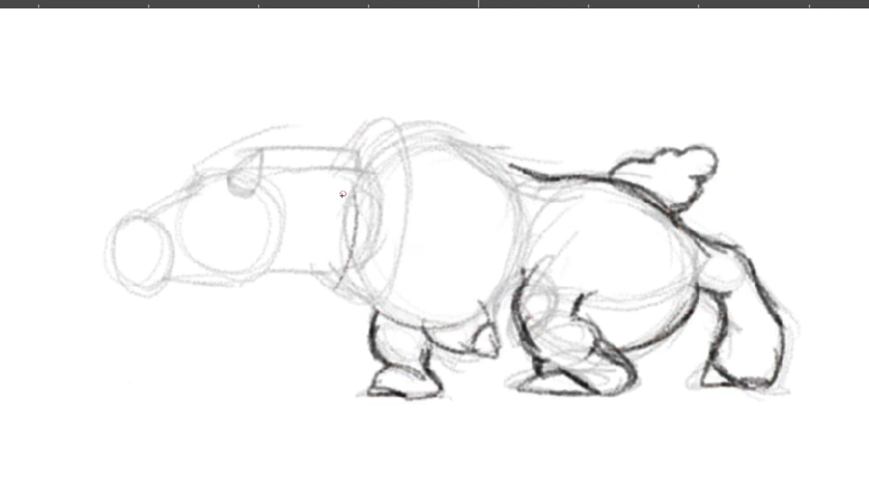
# Step: Outline the neck collar and strengthen the planted front leg's contours up to the belly
pyautogui.moveTo(337, 285)
pyautogui.mouseDown()
pyautogui.moveTo(348, 263)
pyautogui.moveTo(360, 136)
pyautogui.moveTo(410, 120)
pyautogui.moveTo(421, 157)
pyautogui.moveTo(383, 296)
pyautogui.mouseUp()
pyautogui.moveTo(416, 186)
pyautogui.mouseDown()
pyautogui.moveTo(392, 280)
pyautogui.moveTo(350, 293)
pyautogui.mouseUp()
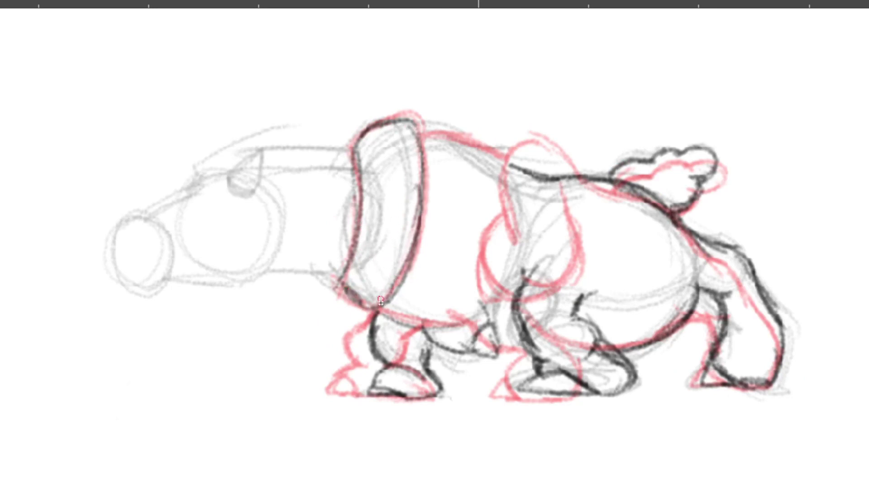
pyautogui.press('Left')
pyautogui.press('Right')
pyautogui.moveTo(423, 356)
pyautogui.mouseDown()
pyautogui.moveTo(417, 334)
pyautogui.moveTo(431, 374)
pyautogui.mouseUp()
pyautogui.moveTo(386, 358); pyautogui.dragTo(373, 319)
pyautogui.press('Left')
pyautogui.press('Right')
pyautogui.moveTo(432, 336); pyautogui.dragTo(424, 313)
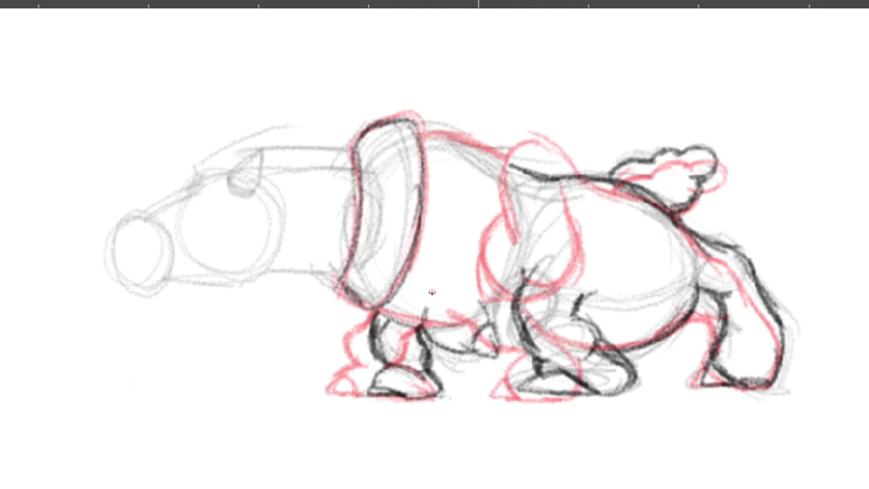
# Step: Two drawings ahead, add the short curved stroke of the front leg's leading edge below the chest
pyautogui.press('Right')
pyautogui.press('Right')
pyautogui.press('Right')
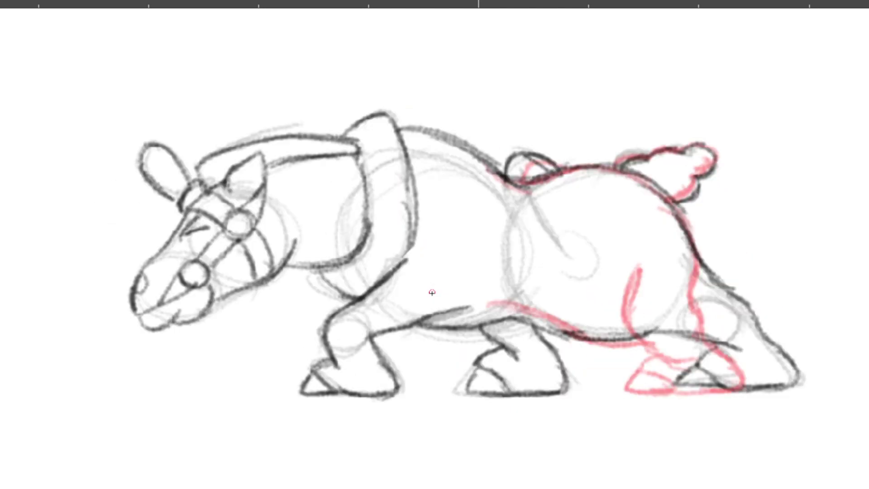
pyautogui.press('Left')
pyautogui.moveTo(341, 305); pyautogui.dragTo(325, 339)
pyautogui.press('Right')
pyautogui.press('Left')
# Step: Go back one drawing and outline the lifted front hoof and lower leg below the collar
pyautogui.press('Left')
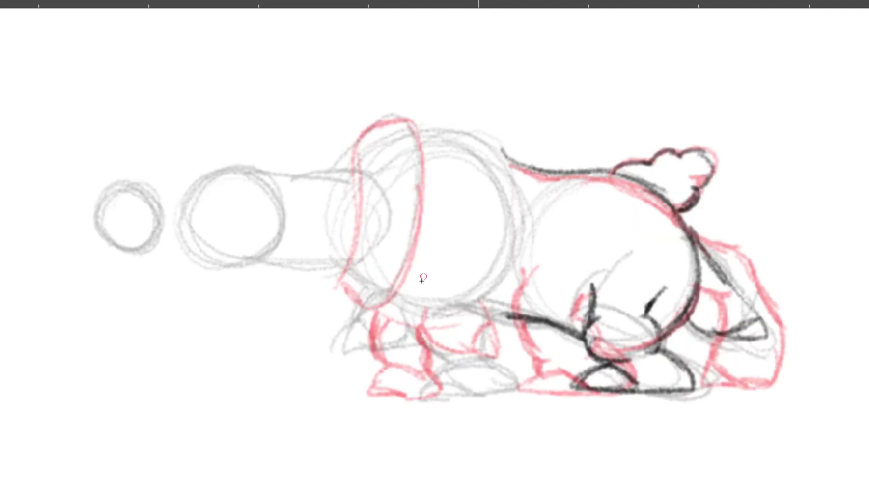
pyautogui.moveTo(391, 289)
pyautogui.mouseDown()
pyautogui.moveTo(355, 319)
pyautogui.moveTo(346, 349)
pyautogui.mouseUp()
pyautogui.moveTo(360, 313)
pyautogui.mouseDown()
pyautogui.moveTo(351, 348)
pyautogui.moveTo(422, 327)
pyautogui.moveTo(385, 348)
pyautogui.moveTo(426, 321)
pyautogui.mouseUp()
pyautogui.moveTo(408, 290); pyautogui.dragTo(383, 295)
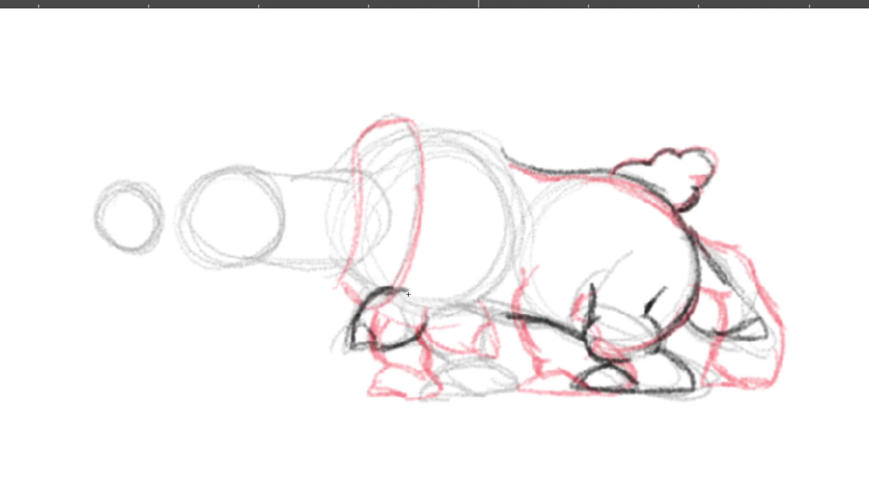
pyautogui.press('Left')
pyautogui.press('Right')
pyautogui.press('Right')
pyautogui.press('Left')
# Step: Draw the lifted front leg's upper contour and shoulder line, and extend the belly line from behind the leg
pyautogui.moveTo(396, 284)
pyautogui.mouseDown()
pyautogui.moveTo(410, 259)
pyautogui.moveTo(432, 251)
pyautogui.mouseUp()
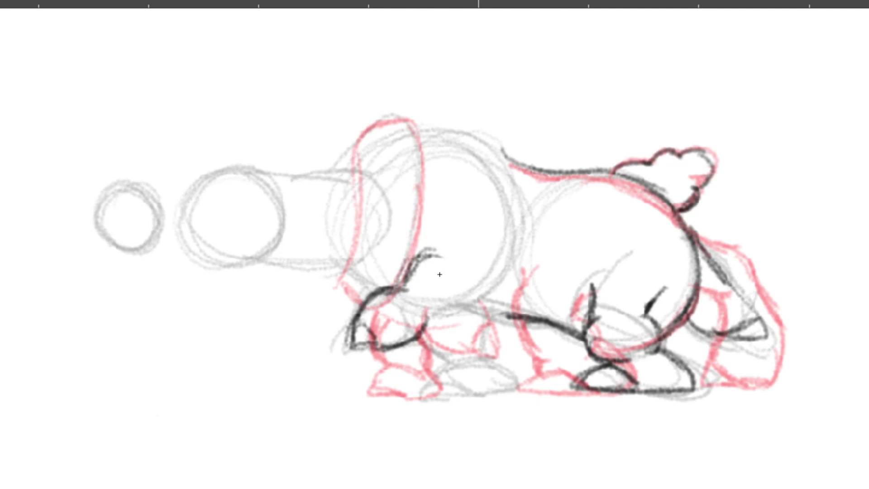
pyautogui.moveTo(394, 286)
pyautogui.mouseDown()
pyautogui.moveTo(428, 252)
pyautogui.moveTo(445, 249)
pyautogui.mouseUp()
pyautogui.moveTo(410, 272)
pyautogui.mouseDown()
pyautogui.moveTo(452, 252)
pyautogui.moveTo(498, 251)
pyautogui.moveTo(489, 260)
pyautogui.mouseUp()
pyautogui.moveTo(473, 298)
pyautogui.mouseDown()
pyautogui.moveTo(503, 306)
pyautogui.moveTo(442, 298)
pyautogui.moveTo(426, 335)
pyautogui.mouseUp()
pyautogui.moveTo(430, 292)
pyautogui.mouseDown()
pyautogui.moveTo(422, 342)
pyautogui.moveTo(448, 295)
pyautogui.mouseUp()
# Step: On the preceding drawing, add the near front leg's upper contour, shoulder curve and elbow fold lines
pyautogui.press('Left')
pyautogui.press('Right')
pyautogui.press('Right')
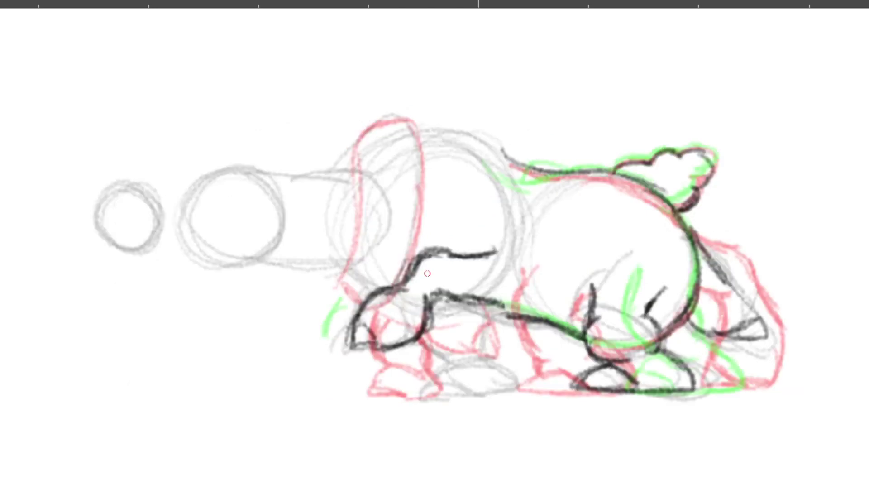
pyautogui.moveTo(428, 331)
pyautogui.mouseDown()
pyautogui.moveTo(411, 288)
pyautogui.moveTo(413, 267)
pyautogui.moveTo(443, 255)
pyautogui.moveTo(413, 286)
pyautogui.moveTo(420, 304)
pyautogui.mouseUp()
pyautogui.moveTo(458, 264)
pyautogui.mouseDown()
pyautogui.moveTo(447, 303)
pyautogui.moveTo(478, 306)
pyautogui.moveTo(465, 295)
pyautogui.mouseUp()
pyautogui.moveTo(428, 268); pyautogui.dragTo(482, 242)
pyautogui.moveTo(437, 257); pyautogui.dragTo(491, 239)
pyautogui.moveTo(455, 247); pyautogui.dragTo(480, 239)
pyautogui.moveTo(454, 287)
pyautogui.mouseDown()
pyautogui.moveTo(495, 284)
pyautogui.moveTo(502, 293)
pyautogui.mouseUp()
# Step: Flip through the walk-cycle drawings to check how the legs and collar move between them
pyautogui.press('.')
pyautogui.press('.')
pyautogui.press('.')
pyautogui.press('.')
pyautogui.press('.')
pyautogui.press(',')
pyautogui.press(',')
pyautogui.press(',')
pyautogui.press(',')
pyautogui.press(',')
pyautogui.press(',')
pyautogui.press('Right')
pyautogui.press('Right')
pyautogui.press('Right')
pyautogui.press('Right')
pyautogui.press('Right')
pyautogui.press('Right')
pyautogui.press('Right')
pyautogui.press('Right')
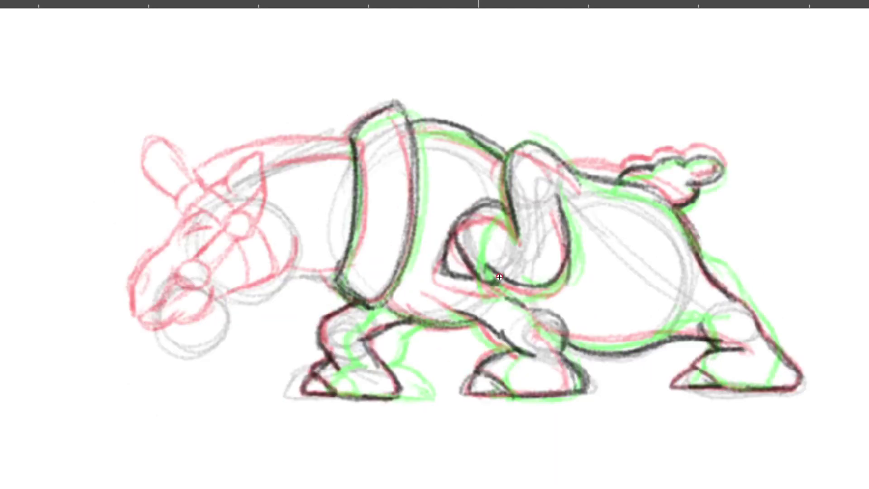
pyautogui.press('Right')
pyautogui.press('Right')
pyautogui.press('Right')
pyautogui.press('Right')
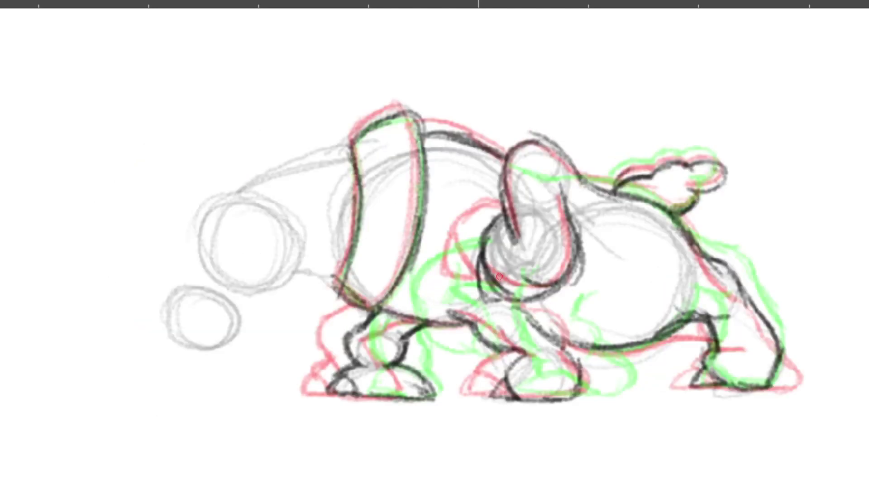
pyautogui.press(',')
pyautogui.press('.')
pyautogui.press('.')
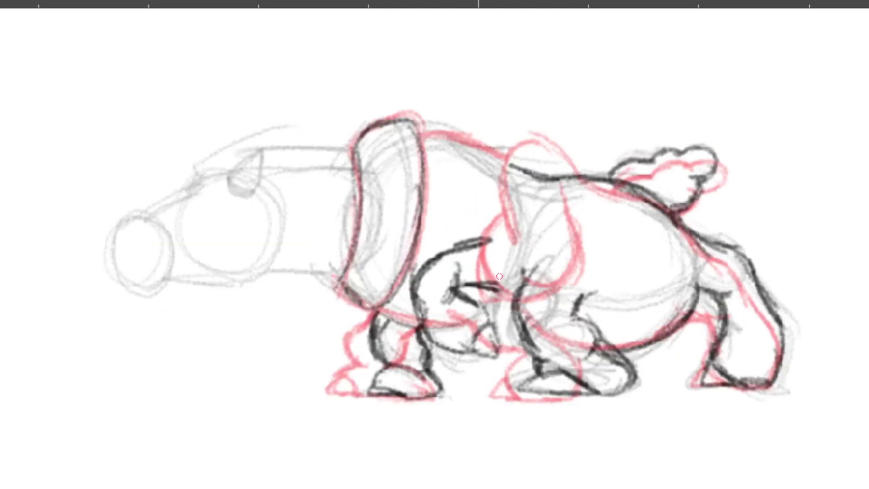
# Step: On the drawing with the front hoof lifted forward, outline the neck collar and draw the back line toward the rump
pyautogui.press('.')
pyautogui.press(',')
pyautogui.moveTo(372, 136)
pyautogui.mouseDown()
pyautogui.moveTo(406, 119)
pyautogui.moveTo(397, 267)
pyautogui.moveTo(367, 210)
pyautogui.moveTo(348, 241)
pyautogui.moveTo(381, 308)
pyautogui.moveTo(405, 261)
pyautogui.moveTo(409, 279)
pyautogui.mouseUp()
pyautogui.moveTo(419, 128)
pyautogui.mouseDown()
pyautogui.moveTo(522, 168)
pyautogui.moveTo(437, 124)
pyautogui.mouseUp()
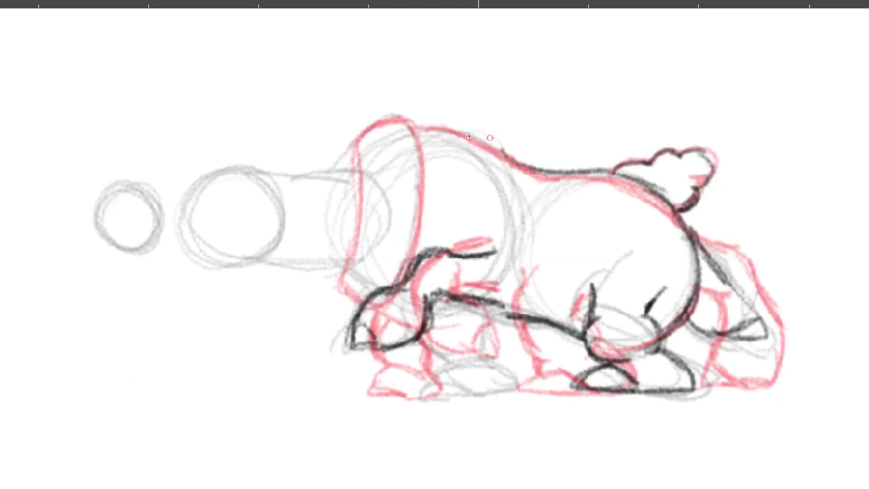
pyautogui.moveTo(409, 133)
pyautogui.mouseDown()
pyautogui.moveTo(475, 136)
pyautogui.moveTo(518, 160)
pyautogui.mouseUp()
pyautogui.hotkey('alt', 'o')
pyautogui.hotkey('alt', 'o')
pyautogui.moveTo(358, 144)
pyautogui.mouseDown()
pyautogui.moveTo(401, 122)
pyautogui.moveTo(421, 136)
pyautogui.moveTo(385, 288)
pyautogui.mouseUp()
pyautogui.moveTo(358, 158)
pyautogui.mouseDown()
pyautogui.moveTo(345, 290)
pyautogui.moveTo(359, 297)
pyautogui.mouseUp()
pyautogui.moveTo(349, 267); pyautogui.dragTo(355, 143)
pyautogui.moveTo(357, 184); pyautogui.dragTo(362, 139)
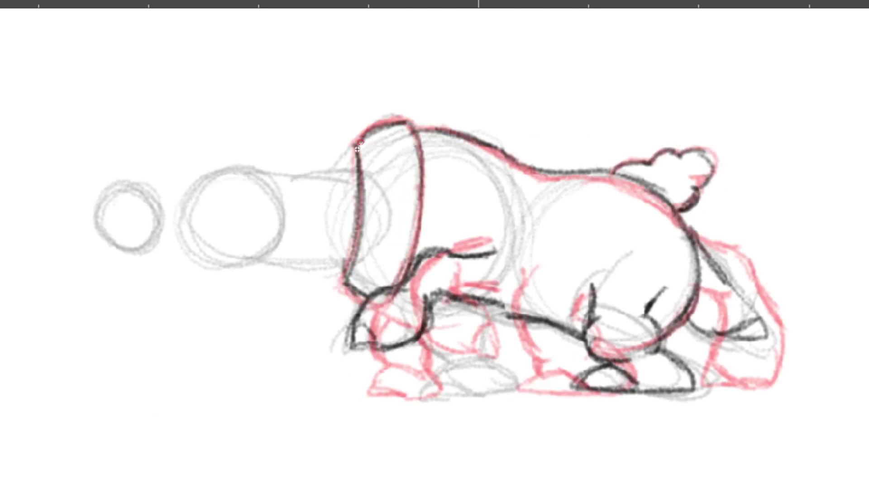
# Step: On the next drawing, draw the front edge of the neck collar down to the chest
pyautogui.press('Right')
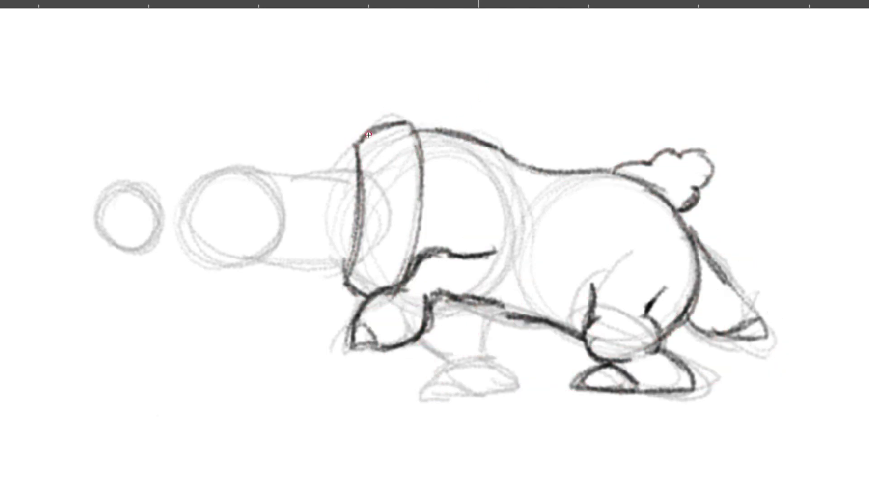
pyautogui.press('Right')
pyautogui.moveTo(351, 142)
pyautogui.mouseDown()
pyautogui.moveTo(342, 243)
pyautogui.moveTo(352, 249)
pyautogui.moveTo(344, 265)
pyautogui.mouseUp()
pyautogui.moveTo(352, 190); pyautogui.dragTo(341, 275)
# Step: On the drawing after the lifted-hoof pose, outline the near front leg from the shoulder fold down to the hoof
pyautogui.press('Left')
pyautogui.press('Right')
pyautogui.moveTo(328, 333)
pyautogui.mouseDown()
pyautogui.moveTo(358, 297)
pyautogui.moveTo(391, 280)
pyautogui.mouseUp()
pyautogui.moveTo(330, 312)
pyautogui.mouseDown()
pyautogui.moveTo(371, 331)
pyautogui.moveTo(416, 308)
pyautogui.mouseUp()
pyautogui.moveTo(374, 327)
pyautogui.mouseDown()
pyautogui.moveTo(454, 298)
pyautogui.moveTo(459, 304)
pyautogui.moveTo(380, 353)
pyautogui.moveTo(387, 381)
pyautogui.mouseUp()
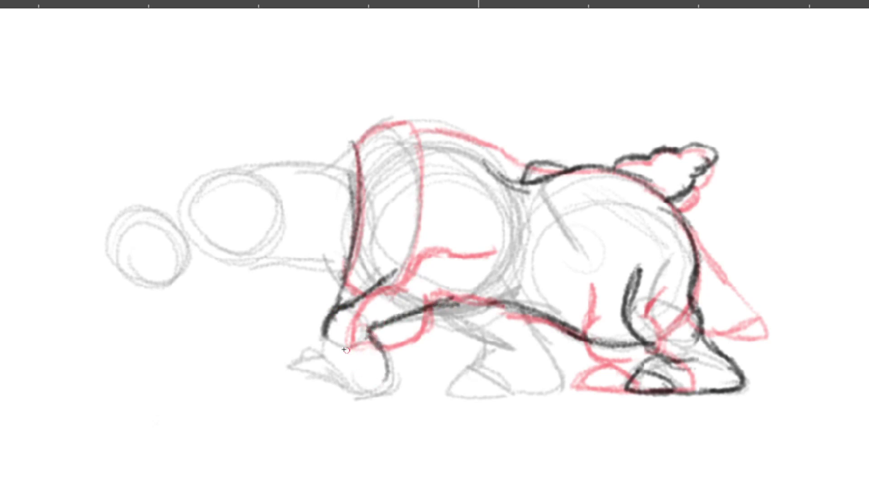
pyautogui.moveTo(325, 330)
pyautogui.mouseDown()
pyautogui.moveTo(345, 385)
pyautogui.moveTo(332, 374)
pyautogui.moveTo(387, 382)
pyautogui.moveTo(365, 392)
pyautogui.moveTo(340, 387)
pyautogui.moveTo(323, 362)
pyautogui.moveTo(332, 383)
pyautogui.moveTo(311, 363)
pyautogui.moveTo(322, 359)
pyautogui.moveTo(315, 375)
pyautogui.moveTo(343, 387)
pyautogui.mouseUp()
# Step: Finish the near front hoof with its toe line and rework the front contour of the leg above it
pyautogui.press(',')
pyautogui.press('.')
pyautogui.moveTo(326, 357)
pyautogui.mouseDown()
pyautogui.moveTo(337, 376)
pyautogui.moveTo(350, 360)
pyautogui.mouseUp()
pyautogui.moveTo(331, 318); pyautogui.dragTo(347, 337)
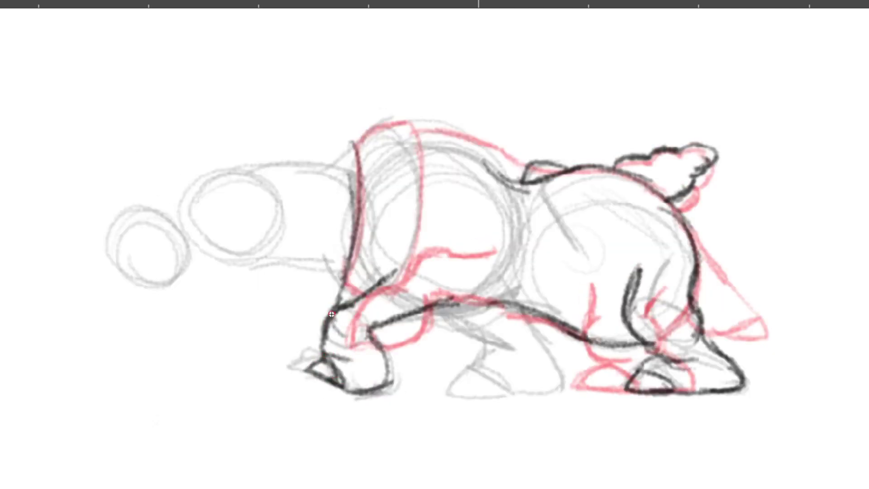
pyautogui.hotkey('ctrl', 'z')
pyautogui.press(',')
pyautogui.press('.')
pyautogui.moveTo(342, 311)
pyautogui.mouseDown()
pyautogui.moveTo(342, 339)
pyautogui.moveTo(332, 332)
pyautogui.mouseUp()
pyautogui.press(',')
pyautogui.press('.')
# Step: Draw the collar's top edge and rear edge down to the top of the near front leg
pyautogui.moveTo(353, 145)
pyautogui.mouseDown()
pyautogui.moveTo(401, 127)
pyautogui.moveTo(414, 217)
pyautogui.moveTo(405, 263)
pyautogui.moveTo(377, 289)
pyautogui.mouseUp()
pyautogui.press('.')
pyautogui.press(',')
pyautogui.press('.')
pyautogui.press('Right')
pyautogui.press('Left')
pyautogui.press('Right')
# Step: Draw the base of the neck curving into the collar and the collar's lower front corner at the chest
pyautogui.moveTo(365, 239)
pyautogui.mouseDown()
pyautogui.moveTo(343, 265)
pyautogui.moveTo(350, 267)
pyautogui.moveTo(338, 303)
pyautogui.mouseUp()
pyautogui.moveTo(334, 265); pyautogui.dragTo(350, 302)
pyautogui.moveTo(369, 239); pyautogui.dragTo(346, 265)
pyautogui.press('Left')
pyautogui.moveTo(369, 236)
pyautogui.mouseDown()
pyautogui.moveTo(335, 261)
pyautogui.moveTo(346, 287)
pyautogui.mouseUp()
pyautogui.moveTo(366, 237)
pyautogui.mouseDown()
pyautogui.moveTo(347, 227)
pyautogui.moveTo(331, 269)
pyautogui.moveTo(360, 245)
pyautogui.moveTo(343, 274)
pyautogui.mouseUp()
# Step: Flip back and forth through the walk-cycle drawings to compare the collar's lower front corner and the neck base
pyautogui.press('Left')
pyautogui.press('Left')
pyautogui.press('Right')
pyautogui.press('Left')
pyautogui.press('Left')
pyautogui.press('Left')
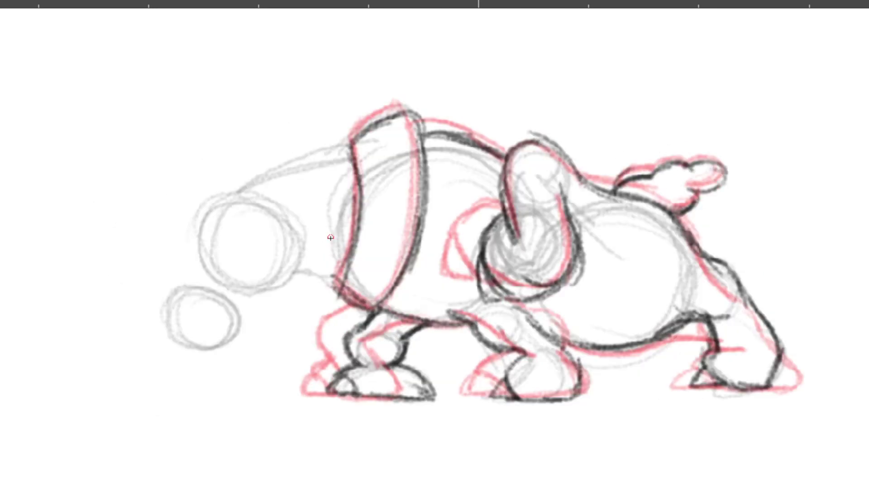
pyautogui.press('Left')
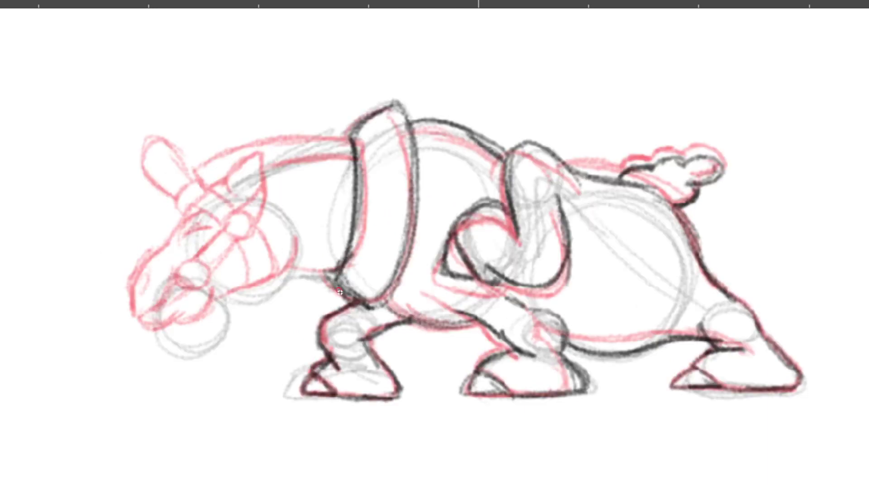
pyautogui.press('Right')
pyautogui.press('Left')
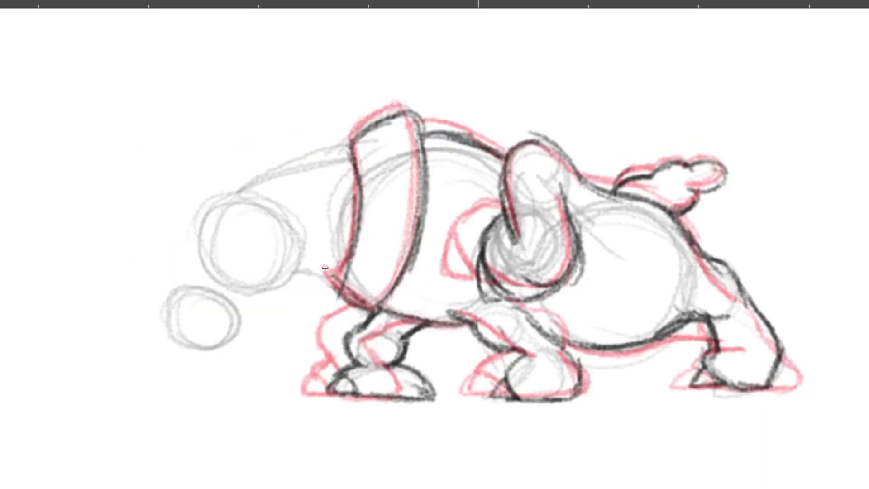
pyautogui.press('Right')
pyautogui.press('Right')
pyautogui.press('Right')
pyautogui.press('Right')
pyautogui.press('Right')
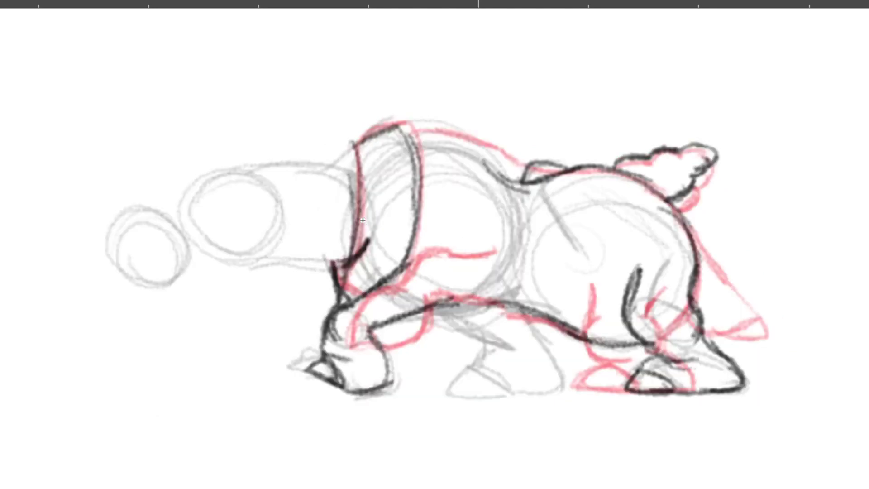
pyautogui.press('Left')
pyautogui.press('Right')
pyautogui.press('Right')
pyautogui.press('Right')
pyautogui.press('Right')
pyautogui.press('Left')
pyautogui.press('Left')
pyautogui.press('Left')
pyautogui.press('Left')
# Step: Draw the curved neck line inside the collar's front edge, joining the top of the collar to the neck base
pyautogui.moveTo(355, 152); pyautogui.dragTo(366, 196)
pyautogui.press('Right')
pyautogui.press('Left')
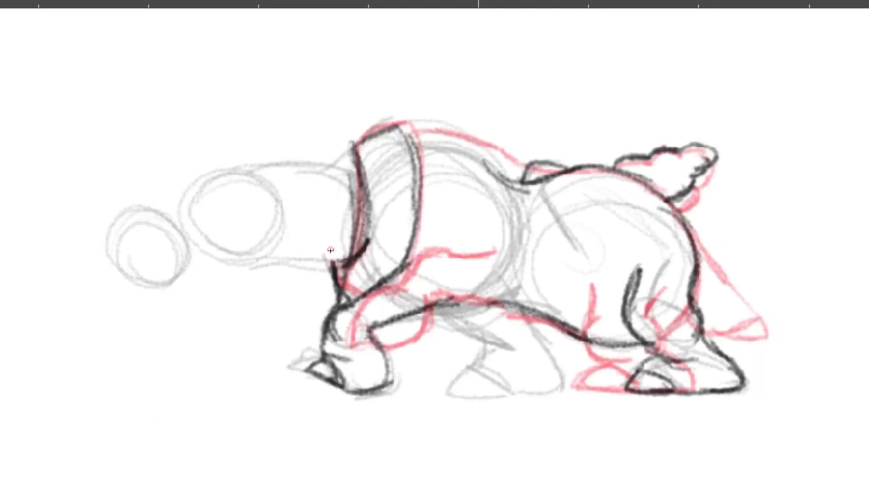
# Step: Flip through the walk-cycle drawings to examine how the collar, back and legs move from one to the next
pyautogui.press('Right')
pyautogui.press('Right')
pyautogui.press('Right')
pyautogui.press('Right')
pyautogui.press('Right')
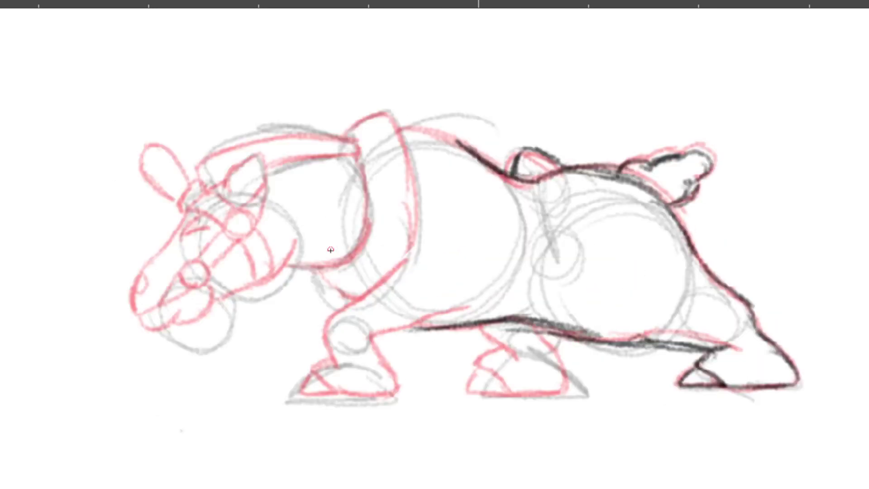
pyautogui.press('Right')
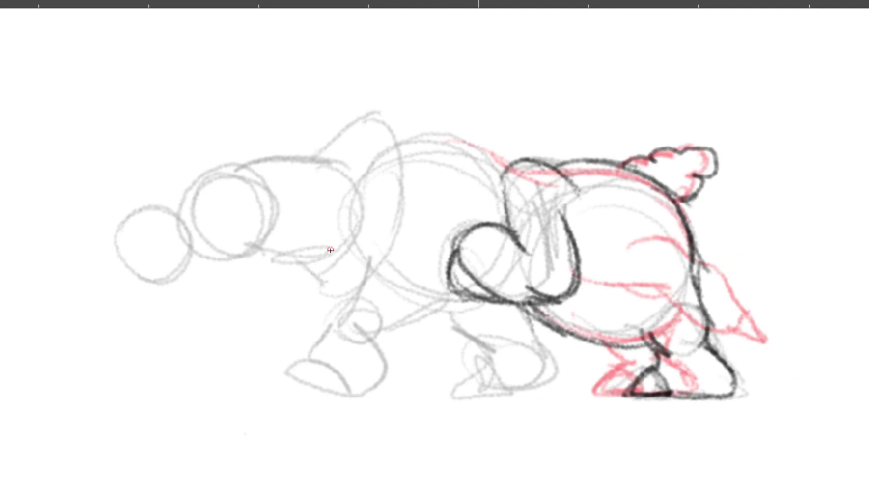
pyautogui.press('Left')
pyautogui.press('Left')
pyautogui.press('Left')
pyautogui.press('Left')
pyautogui.press('Left')
pyautogui.press('Right')
pyautogui.press('Right')
pyautogui.press('Right')
pyautogui.press('Right')
pyautogui.press('Right')
pyautogui.press('Right')
pyautogui.press('Right')
pyautogui.press('Right')
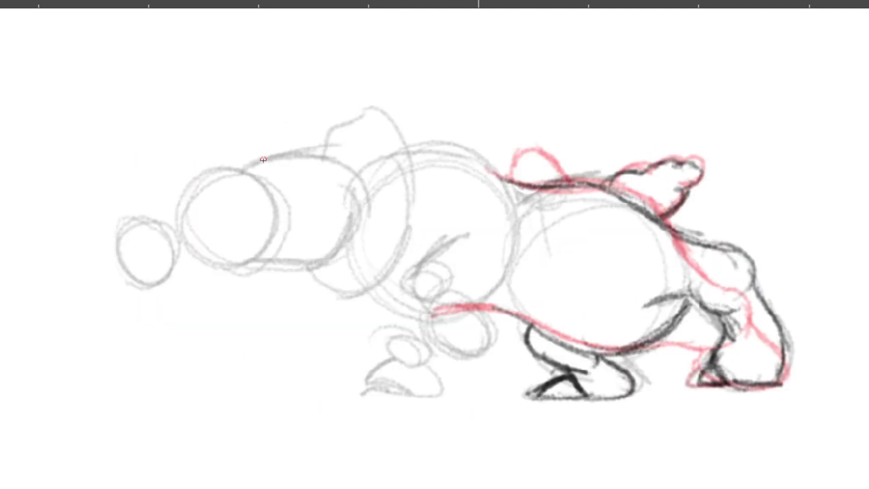
pyautogui.press('Right')
pyautogui.press('Right')
pyautogui.press('Right')
pyautogui.press('Right')
pyautogui.press('Right')
pyautogui.press('Right')
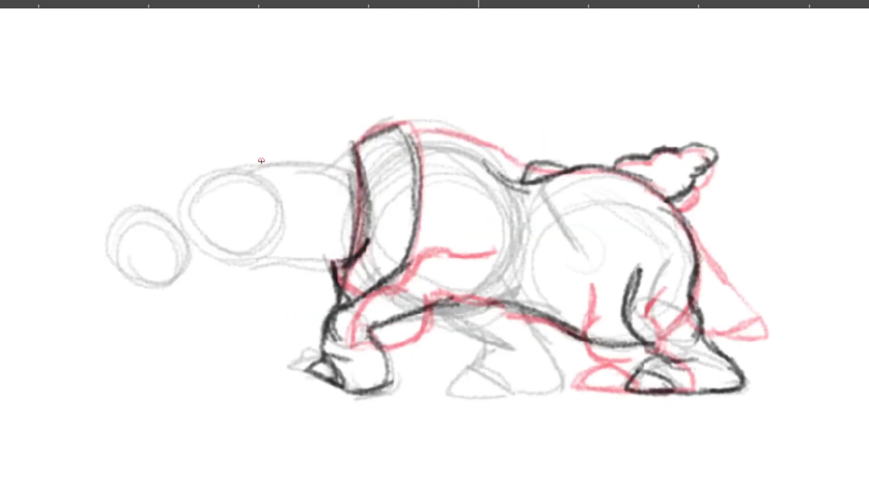
pyautogui.press('Right')
pyautogui.press('Right')
pyautogui.press('Right')
pyautogui.press('Right')
# Step: Draw the back line from the rear of the collar down to the dip before the rump
pyautogui.moveTo(422, 128)
pyautogui.mouseDown()
pyautogui.moveTo(494, 155)
pyautogui.moveTo(442, 135)
pyautogui.moveTo(520, 180)
pyautogui.mouseUp()
pyautogui.moveTo(452, 138)
pyautogui.mouseDown()
pyautogui.moveTo(517, 178)
pyautogui.moveTo(560, 174)
pyautogui.mouseUp()
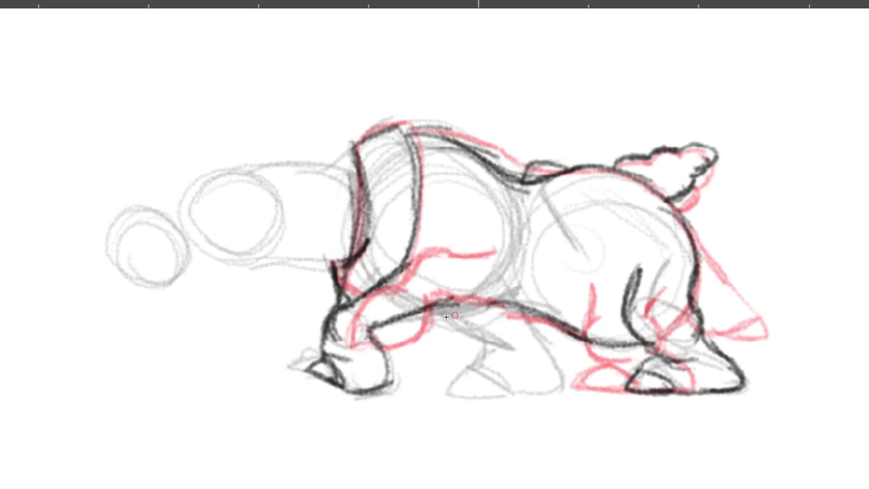
pyautogui.press('Right')
pyautogui.press('Right')
pyautogui.press('Right')
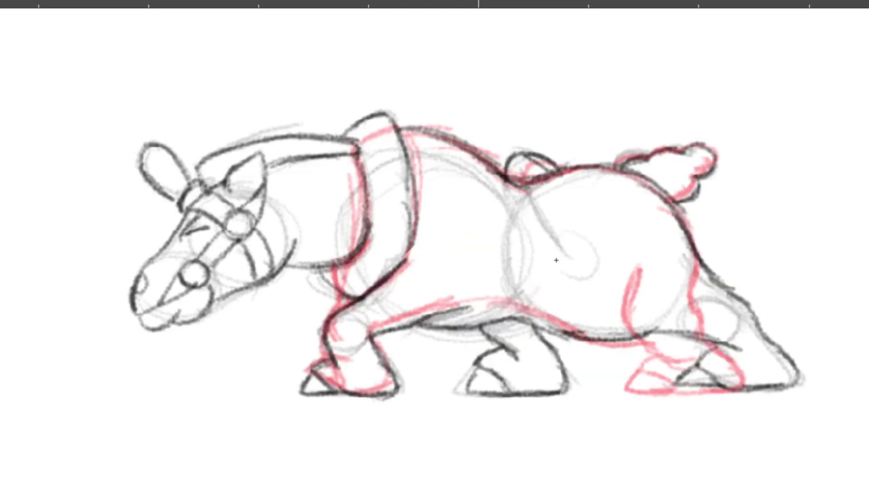
pyautogui.press('Right')
# Step: Outline the far front leg and its hoof under the belly, including the knee fold and toe line
pyautogui.moveTo(438, 313)
pyautogui.mouseDown()
pyautogui.moveTo(497, 349)
pyautogui.moveTo(462, 321)
pyautogui.moveTo(504, 344)
pyautogui.mouseUp()
pyautogui.moveTo(507, 307)
pyautogui.mouseDown()
pyautogui.moveTo(542, 349)
pyautogui.moveTo(533, 348)
pyautogui.moveTo(518, 392)
pyautogui.moveTo(530, 393)
pyautogui.moveTo(524, 379)
pyautogui.moveTo(538, 382)
pyautogui.moveTo(497, 393)
pyautogui.moveTo(476, 375)
pyautogui.moveTo(464, 395)
pyautogui.moveTo(483, 390)
pyautogui.moveTo(468, 390)
pyautogui.moveTo(488, 358)
pyautogui.moveTo(518, 353)
pyautogui.moveTo(496, 354)
pyautogui.moveTo(494, 346)
pyautogui.moveTo(540, 317)
pyautogui.moveTo(596, 314)
pyautogui.moveTo(493, 349)
pyautogui.moveTo(526, 363)
pyautogui.mouseUp()
pyautogui.press('Left')
pyautogui.press('Right')
pyautogui.press('Left')
pyautogui.press('Right')
pyautogui.press('Right')
pyautogui.press('Left')
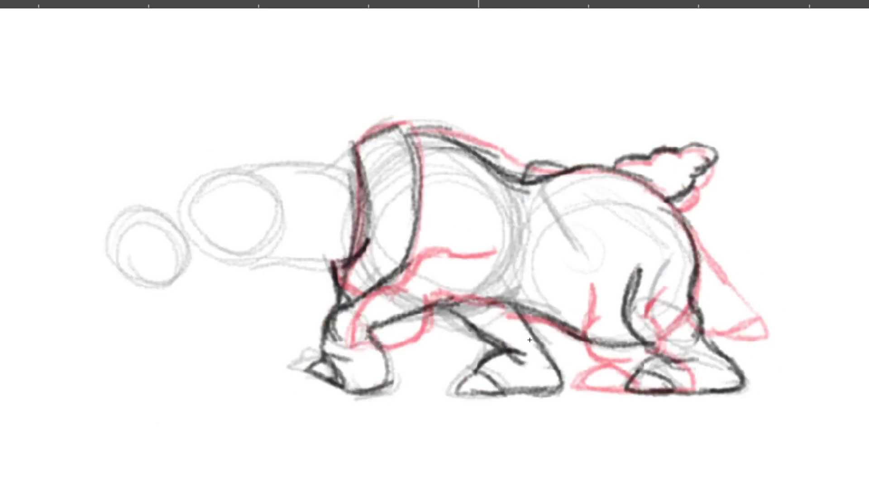
# Step: On the drawing following the one with the detailed head, outline the far front leg and planted hoof beneath the belly
pyautogui.press('Left')
pyautogui.press('Right')
pyautogui.press('Right')
pyautogui.press('Left')
pyautogui.press('Left')
pyautogui.press('Right')
pyautogui.press('Right')
pyautogui.press('Right')
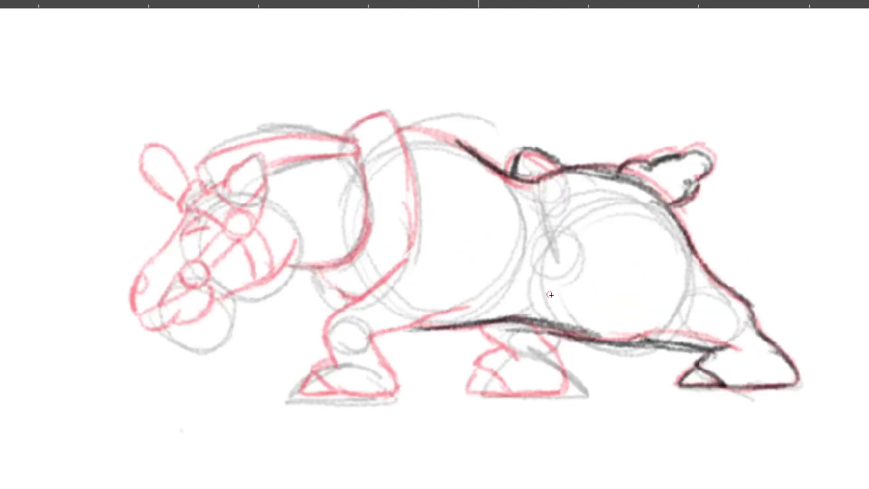
pyautogui.moveTo(563, 335)
pyautogui.mouseDown()
pyautogui.moveTo(553, 352)
pyautogui.moveTo(580, 385)
pyautogui.moveTo(571, 392)
pyautogui.mouseUp()
pyautogui.moveTo(501, 377)
pyautogui.mouseDown()
pyautogui.moveTo(490, 394)
pyautogui.moveTo(499, 379)
pyautogui.moveTo(493, 394)
pyautogui.moveTo(510, 390)
pyautogui.moveTo(503, 381)
pyautogui.moveTo(533, 396)
pyautogui.moveTo(521, 396)
pyautogui.moveTo(575, 394)
pyautogui.mouseUp()
pyautogui.moveTo(514, 395)
pyautogui.mouseDown()
pyautogui.moveTo(569, 396)
pyautogui.moveTo(563, 381)
pyautogui.moveTo(549, 393)
pyautogui.moveTo(485, 397)
pyautogui.moveTo(522, 353)
pyautogui.mouseUp()
pyautogui.moveTo(489, 326)
pyautogui.mouseDown()
pyautogui.moveTo(522, 355)
pyautogui.moveTo(505, 348)
pyautogui.mouseUp()
pyautogui.press('Left')
pyautogui.press('Right')
# Step: Run and flip through the whole walk cycle to examine the motion of the far front leg and body
pyautogui.press('.')
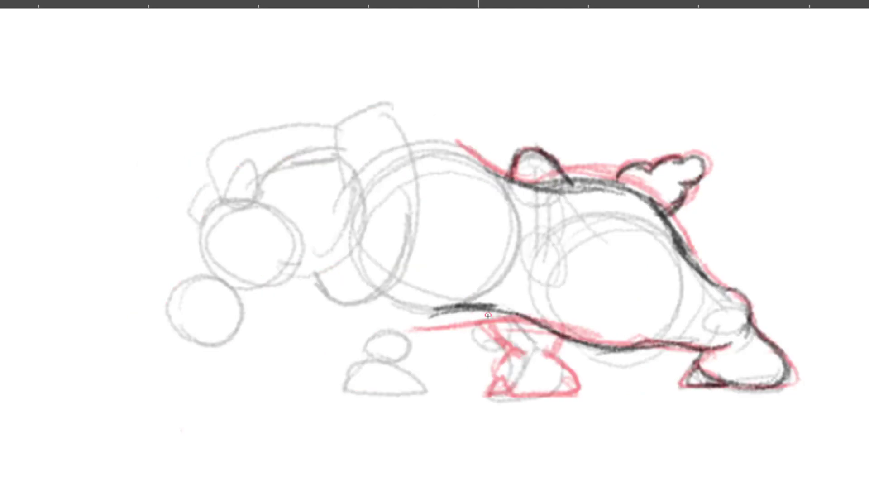
pyautogui.press('.')
pyautogui.press('.')
pyautogui.press('.')
pyautogui.press(',')
pyautogui.press('.')
pyautogui.press('.')
pyautogui.press('.')
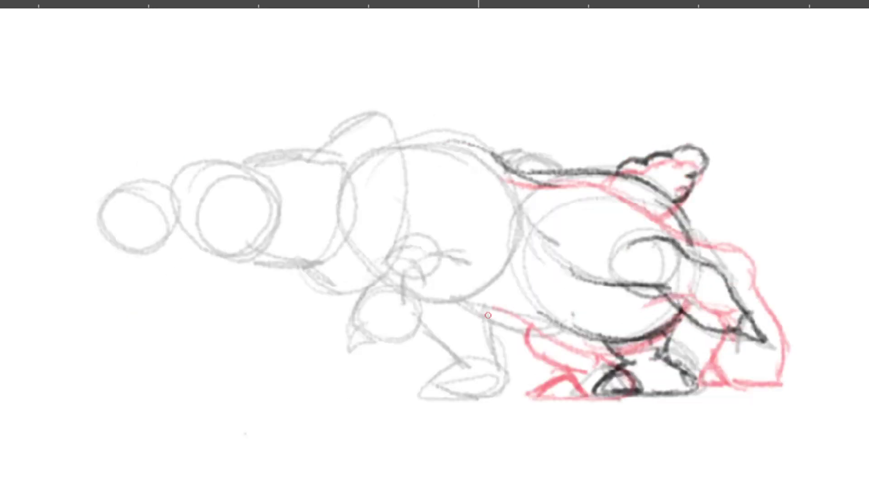
pyautogui.press('.')
pyautogui.press('.')
pyautogui.press('.')
pyautogui.press('.')
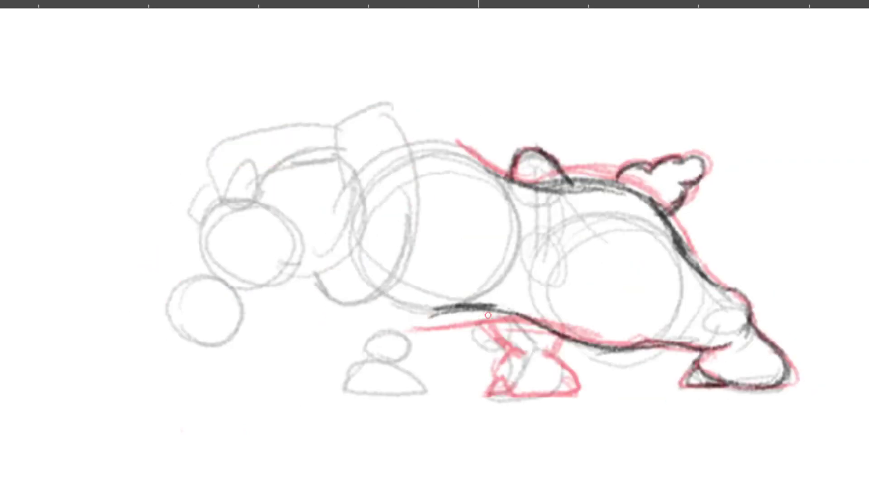
pyautogui.press('.')
pyautogui.press('.')
pyautogui.press('.')
pyautogui.press('.')
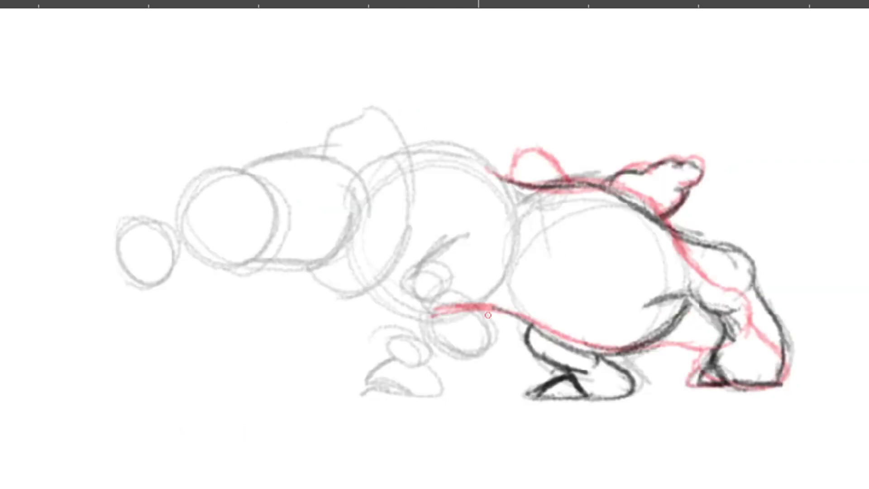
pyautogui.press('.')
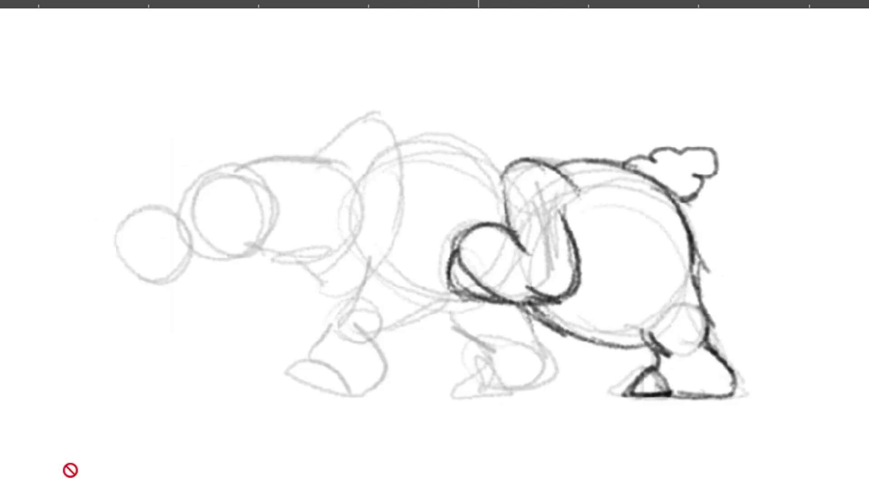
pyautogui.press('space')
pyautogui.press('Left')
pyautogui.press('Left')
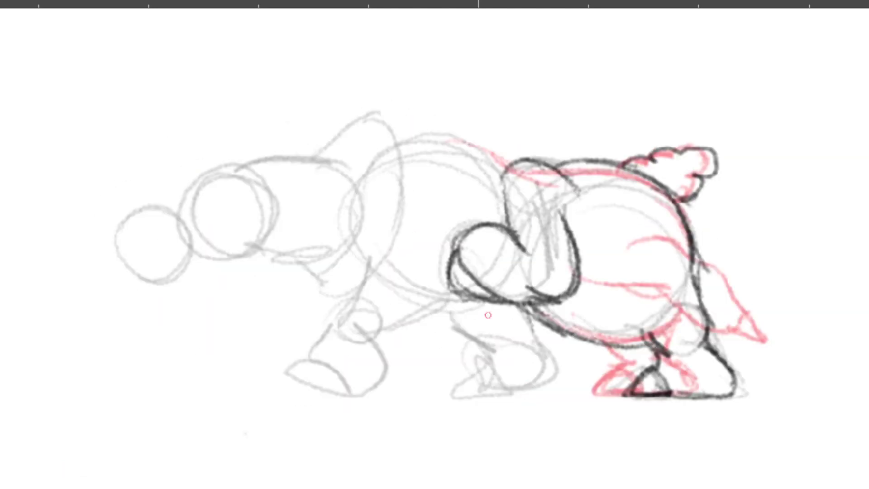
pyautogui.press('Left')
pyautogui.press('Right')
pyautogui.press('Right')
pyautogui.press('Right')
pyautogui.press('Right')
pyautogui.press('Right')
pyautogui.press('Right')
pyautogui.press('Right')
pyautogui.press('Right')
pyautogui.press('Right')
pyautogui.press('Right')
pyautogui.press('Left')
pyautogui.press('Left')
pyautogui.press('Right')
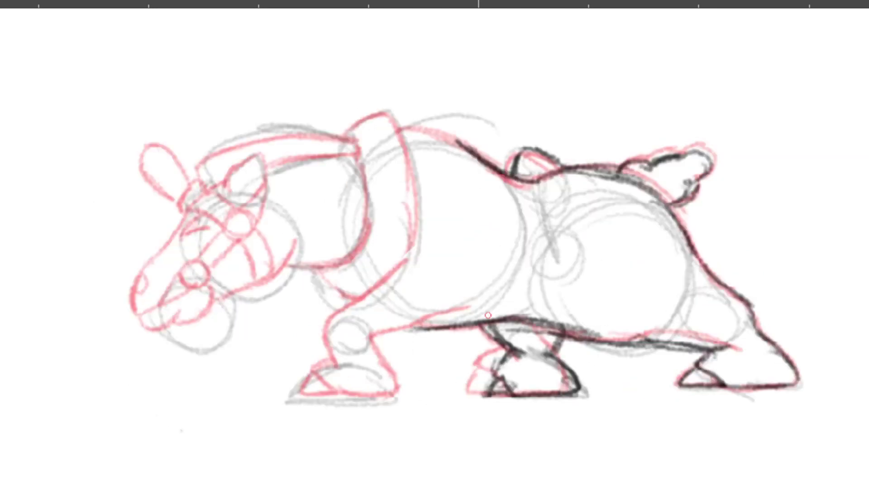
# Step: On the third drawing, outline the far front leg and its planted hoof beneath the front of the belly
pyautogui.press('Right')
pyautogui.press('Left')
pyautogui.press('Right')
pyautogui.press('/')
pyautogui.press('/')
pyautogui.moveTo(497, 381)
pyautogui.mouseDown()
pyautogui.moveTo(505, 402)
pyautogui.moveTo(555, 390)
pyautogui.moveTo(562, 367)
pyautogui.moveTo(555, 379)
pyautogui.moveTo(552, 341)
pyautogui.moveTo(524, 327)
pyautogui.mouseUp()
pyautogui.press('/')
pyautogui.press('/')
pyautogui.moveTo(463, 313)
pyautogui.mouseDown()
pyautogui.moveTo(478, 350)
pyautogui.moveTo(462, 314)
pyautogui.moveTo(503, 358)
pyautogui.moveTo(492, 359)
pyautogui.moveTo(497, 368)
pyautogui.moveTo(506, 353)
pyautogui.moveTo(498, 371)
pyautogui.moveTo(534, 349)
pyautogui.moveTo(512, 387)
pyautogui.moveTo(550, 358)
pyautogui.mouseUp()
# Step: On the fourth drawing, extend the belly line forward and outline the lifted far front hoof and the line behind the near front leg
pyautogui.press('Right')
pyautogui.press(',')
pyautogui.press('.')
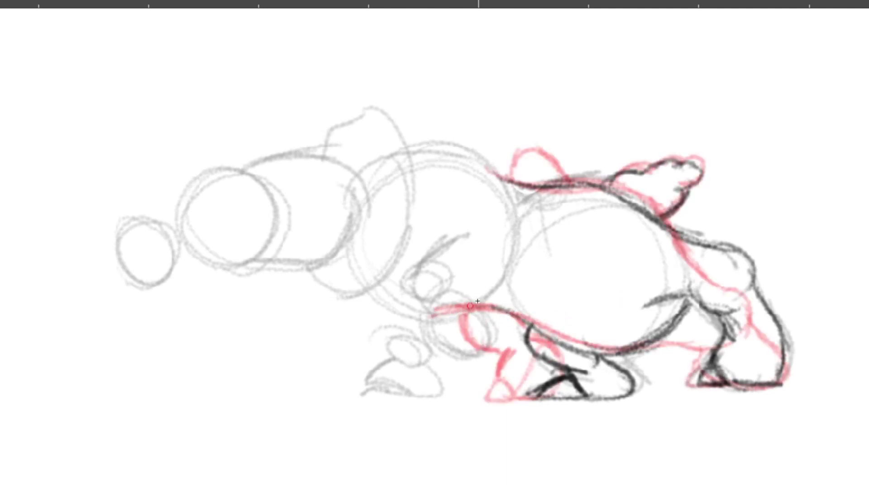
pyautogui.moveTo(502, 309); pyautogui.dragTo(416, 322)
pyautogui.moveTo(474, 308)
pyautogui.mouseDown()
pyautogui.moveTo(399, 322)
pyautogui.moveTo(464, 350)
pyautogui.mouseUp()
pyautogui.moveTo(426, 322)
pyautogui.mouseDown()
pyautogui.moveTo(480, 350)
pyautogui.moveTo(497, 330)
pyautogui.moveTo(480, 317)
pyautogui.moveTo(473, 349)
pyautogui.moveTo(500, 336)
pyautogui.moveTo(478, 350)
pyautogui.mouseUp()
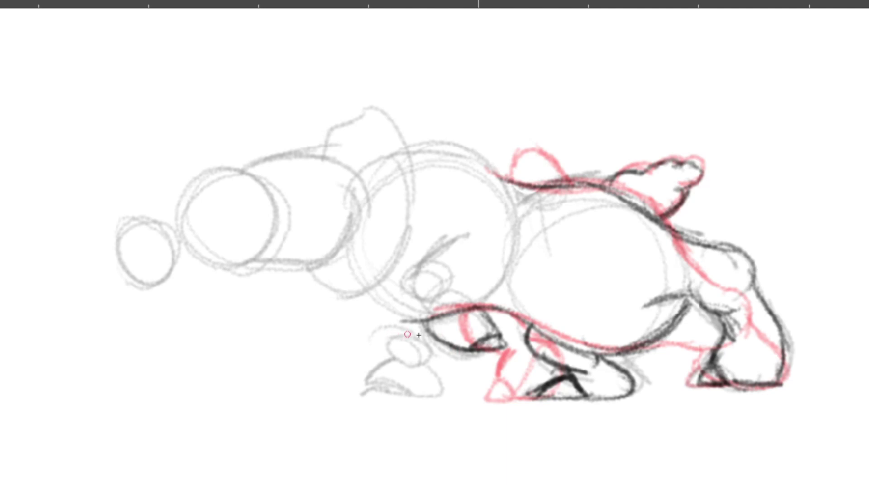
pyautogui.moveTo(423, 337)
pyautogui.mouseDown()
pyautogui.moveTo(438, 292)
pyautogui.moveTo(423, 336)
pyautogui.mouseUp()
# Step: On the fifth drawing, outline the far front leg from the chest down to its planted hoof, including the toe line
pyautogui.press('Left')
pyautogui.press('Right')
pyautogui.press('Right')
pyautogui.press('Right')
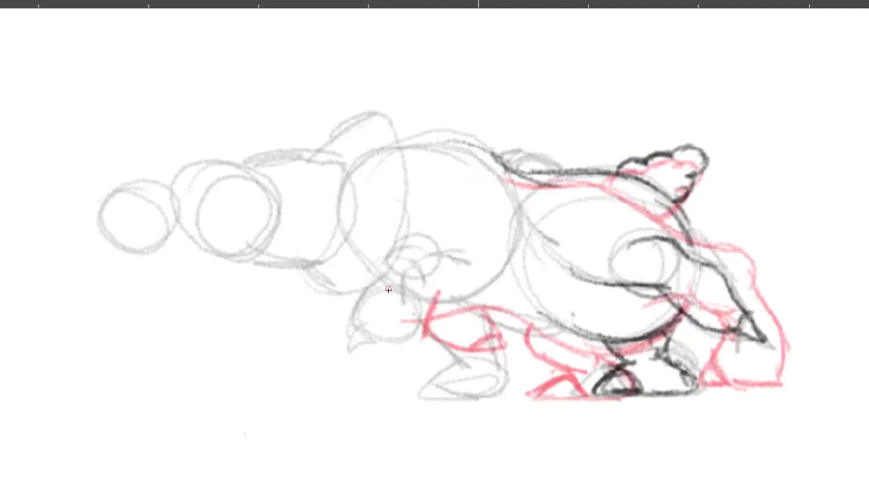
pyautogui.press('Left')
pyautogui.moveTo(378, 281)
pyautogui.mouseDown()
pyautogui.moveTo(409, 320)
pyautogui.moveTo(386, 282)
pyautogui.moveTo(438, 331)
pyautogui.moveTo(396, 281)
pyautogui.moveTo(421, 324)
pyautogui.moveTo(474, 354)
pyautogui.mouseUp()
pyautogui.moveTo(475, 300)
pyautogui.mouseDown()
pyautogui.moveTo(485, 346)
pyautogui.moveTo(503, 367)
pyautogui.mouseUp()
pyautogui.moveTo(453, 350)
pyautogui.mouseDown()
pyautogui.moveTo(454, 390)
pyautogui.moveTo(446, 385)
pyautogui.moveTo(455, 395)
pyautogui.moveTo(479, 395)
pyautogui.moveTo(503, 363)
pyautogui.mouseUp()
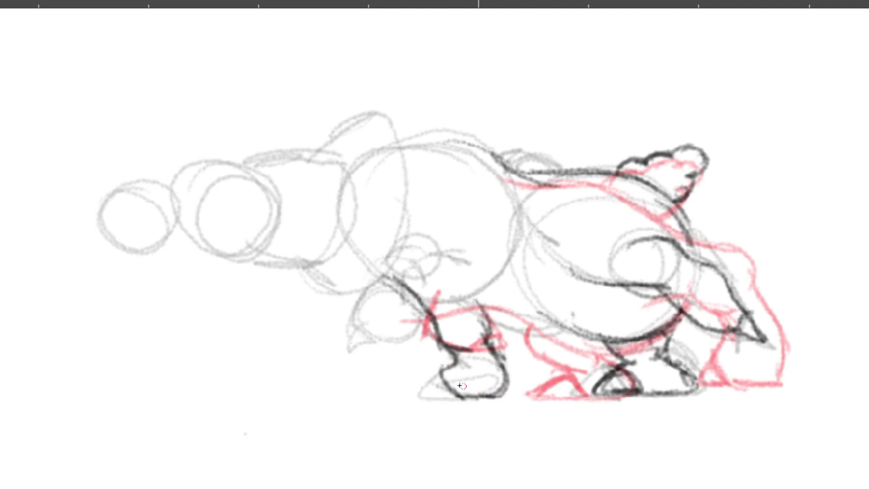
pyautogui.moveTo(443, 375); pyautogui.dragTo(428, 396)
pyautogui.moveTo(428, 396); pyautogui.dragTo(459, 397)
# Step: Flip back and forth through the neighbouring drawings to examine the motion of the far front leg
pyautogui.press(',')
pyautogui.press('.')
pyautogui.press('.')
pyautogui.press(',')
pyautogui.press('.')
pyautogui.press(',')
pyautogui.press(',')
pyautogui.press('.')
pyautogui.press('.')
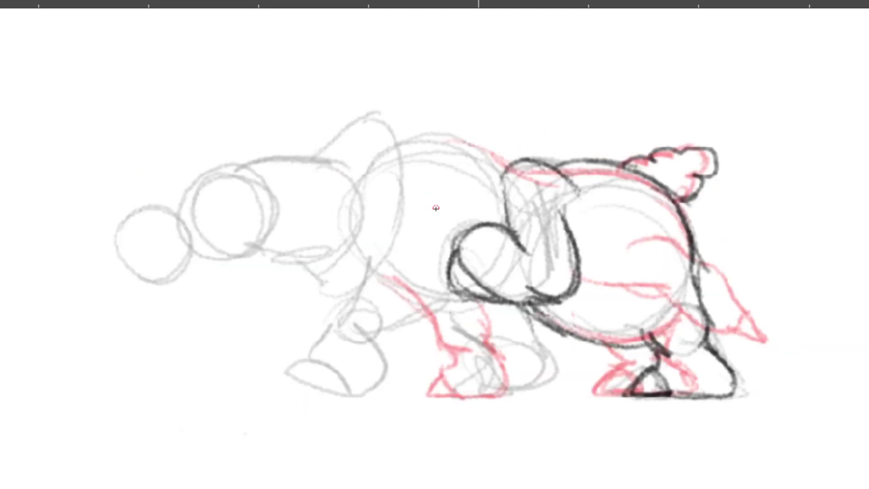
# Step: On the sixth drawing, draw the front belly line and outline the far front leg with its rounded hoof and toe
pyautogui.moveTo(376, 274); pyautogui.dragTo(437, 300)
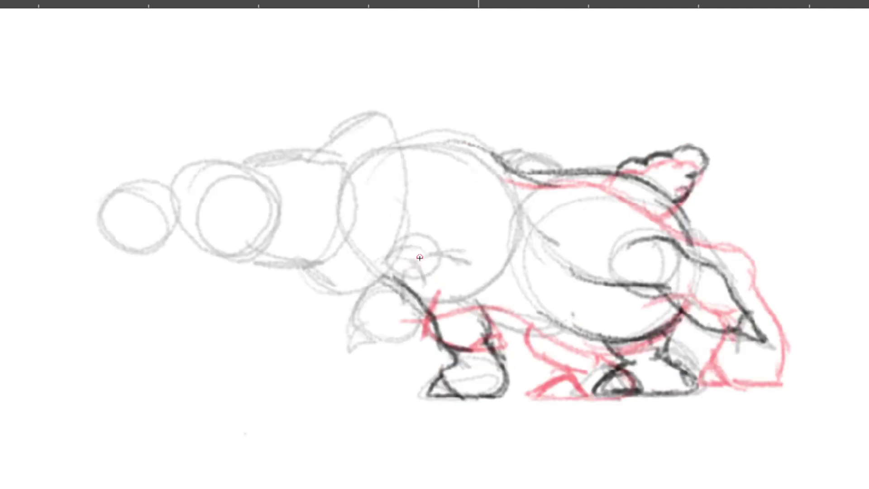
pyautogui.press('Right')
pyautogui.moveTo(467, 360)
pyautogui.mouseDown()
pyautogui.moveTo(499, 394)
pyautogui.moveTo(471, 371)
pyautogui.moveTo(461, 394)
pyautogui.moveTo(500, 393)
pyautogui.mouseUp()
pyautogui.moveTo(491, 394)
pyautogui.mouseDown()
pyautogui.moveTo(545, 382)
pyautogui.moveTo(521, 392)
pyautogui.mouseUp()
pyautogui.moveTo(543, 358); pyautogui.dragTo(500, 397)
pyautogui.moveTo(475, 356)
pyautogui.mouseDown()
pyautogui.moveTo(478, 372)
pyautogui.moveTo(480, 326)
pyautogui.mouseUp()
pyautogui.moveTo(484, 331)
pyautogui.mouseDown()
pyautogui.moveTo(454, 300)
pyautogui.moveTo(490, 334)
pyautogui.mouseUp()
pyautogui.moveTo(513, 307)
pyautogui.mouseDown()
pyautogui.moveTo(546, 360)
pyautogui.moveTo(544, 374)
pyautogui.moveTo(525, 370)
pyautogui.mouseUp()
pyautogui.moveTo(478, 293)
pyautogui.mouseDown()
pyautogui.moveTo(398, 286)
pyautogui.moveTo(376, 270)
pyautogui.moveTo(445, 295)
pyautogui.mouseUp()
# Step: With onion skin showing the detailed first drawing, outline the full collar on the sixth drawing
pyautogui.hotkey('alt', 'o')
pyautogui.hotkey('alt', 'o')
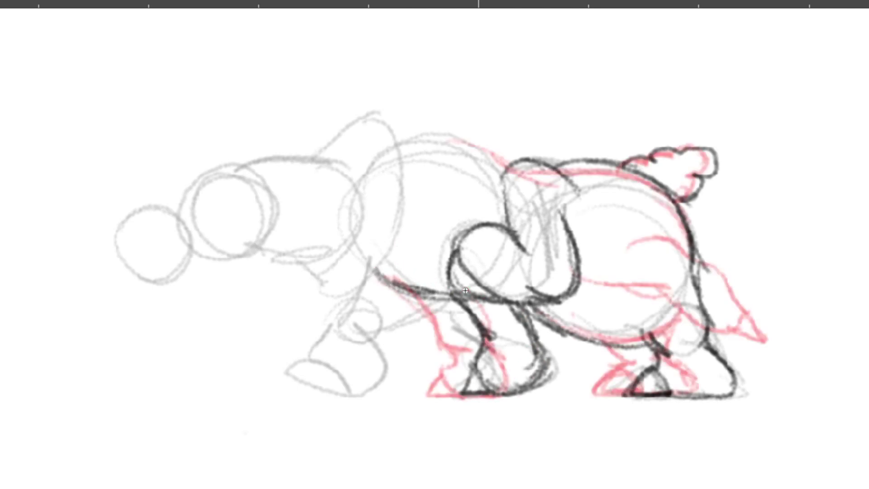
pyautogui.press(',')
pyautogui.press(',')
pyautogui.press('.')
pyautogui.press('.')
pyautogui.hotkey('alt', 'o')
pyautogui.moveTo(328, 273)
pyautogui.mouseDown()
pyautogui.moveTo(338, 220)
pyautogui.moveTo(361, 216)
pyautogui.moveTo(348, 215)
pyautogui.moveTo(358, 144)
pyautogui.moveTo(345, 290)
pyautogui.moveTo(396, 281)
pyautogui.mouseUp()
pyautogui.moveTo(355, 301); pyautogui.dragTo(416, 222)
pyautogui.moveTo(392, 288); pyautogui.dragTo(381, 131)
pyautogui.moveTo(407, 251)
pyautogui.mouseDown()
pyautogui.moveTo(374, 149)
pyautogui.moveTo(402, 158)
pyautogui.moveTo(388, 125)
pyautogui.moveTo(351, 138)
pyautogui.moveTo(351, 129)
pyautogui.moveTo(365, 180)
pyautogui.moveTo(349, 134)
pyautogui.moveTo(380, 116)
pyautogui.mouseUp()
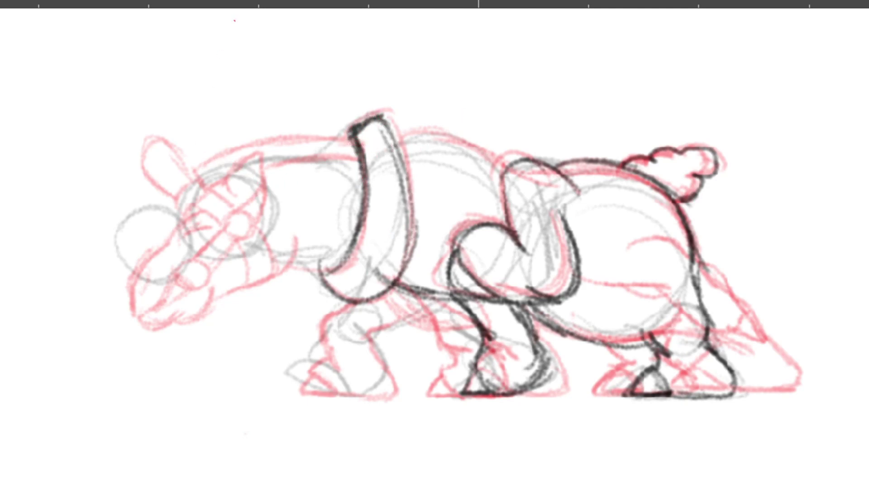
# Step: Outline the near front leg reaching forward on the sixth drawing, with its tilted hoof and toe line
pyautogui.press('/')
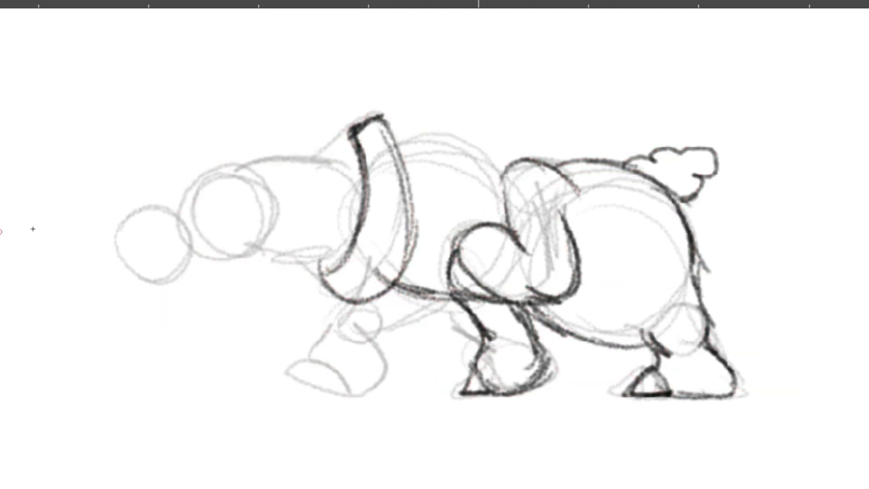
pyautogui.moveTo(348, 301)
pyautogui.mouseDown()
pyautogui.moveTo(309, 356)
pyautogui.moveTo(321, 381)
pyautogui.moveTo(311, 354)
pyautogui.moveTo(330, 347)
pyautogui.moveTo(314, 357)
pyautogui.moveTo(324, 385)
pyautogui.moveTo(312, 360)
pyautogui.moveTo(297, 374)
pyautogui.moveTo(313, 359)
pyautogui.moveTo(322, 382)
pyautogui.moveTo(314, 376)
pyautogui.moveTo(337, 385)
pyautogui.moveTo(379, 377)
pyautogui.moveTo(346, 383)
pyautogui.moveTo(369, 335)
pyautogui.moveTo(377, 354)
pyautogui.moveTo(374, 327)
pyautogui.moveTo(450, 303)
pyautogui.moveTo(342, 310)
pyautogui.moveTo(340, 335)
pyautogui.mouseUp()
pyautogui.press('h')
pyautogui.press(',')
pyautogui.press('.')
pyautogui.press('/')
# Step: On the fifth drawing, outline the collar and the folded near front leg with its lifted hoof
pyautogui.press(',')
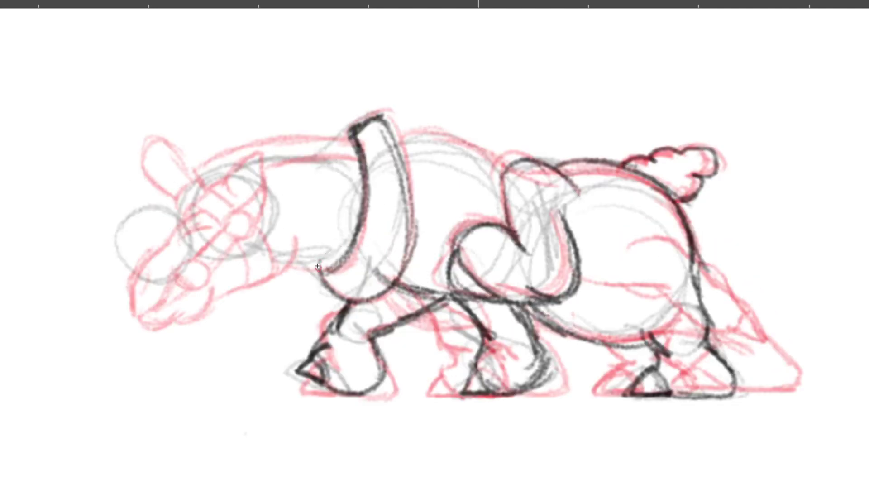
pyautogui.moveTo(320, 272)
pyautogui.mouseDown()
pyautogui.moveTo(357, 157)
pyautogui.moveTo(347, 149)
pyautogui.moveTo(384, 110)
pyautogui.moveTo(394, 214)
pyautogui.moveTo(362, 300)
pyautogui.moveTo(322, 271)
pyautogui.moveTo(409, 258)
pyautogui.moveTo(348, 296)
pyautogui.moveTo(346, 327)
pyautogui.moveTo(382, 342)
pyautogui.moveTo(424, 312)
pyautogui.mouseUp()
pyautogui.moveTo(355, 335)
pyautogui.mouseDown()
pyautogui.moveTo(398, 339)
pyautogui.moveTo(348, 331)
pyautogui.moveTo(387, 334)
pyautogui.mouseUp()
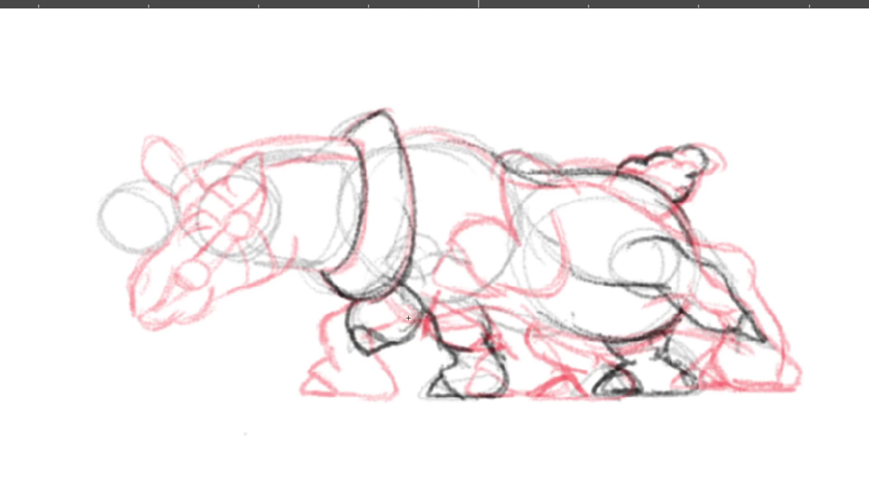
pyautogui.moveTo(381, 295)
pyautogui.mouseDown()
pyautogui.moveTo(437, 319)
pyautogui.moveTo(391, 298)
pyautogui.mouseUp()
# Step: Draw the back line behind the collar and strengthen the belly line on the fifth drawing
pyautogui.press('/')
pyautogui.press('Left')
pyautogui.press('Right')
pyautogui.moveTo(410, 145)
pyautogui.mouseDown()
pyautogui.moveTo(486, 144)
pyautogui.moveTo(412, 143)
pyautogui.mouseUp()
pyautogui.moveTo(412, 143); pyautogui.dragTo(515, 162)
pyautogui.moveTo(468, 139); pyautogui.dragTo(414, 140)
pyautogui.press('Left')
pyautogui.press('Right')
pyautogui.moveTo(482, 312)
pyautogui.mouseDown()
pyautogui.moveTo(564, 330)
pyautogui.moveTo(484, 313)
pyautogui.mouseUp()
# Step: On the fourth drawing, draw the back line from the rear of the collar down to the dip before the rump
pyautogui.press('Left')
pyautogui.moveTo(398, 150); pyautogui.dragTo(503, 177)
pyautogui.moveTo(462, 156); pyautogui.dragTo(536, 188)
pyautogui.press('Left')
pyautogui.press('Right')
pyautogui.press('/')
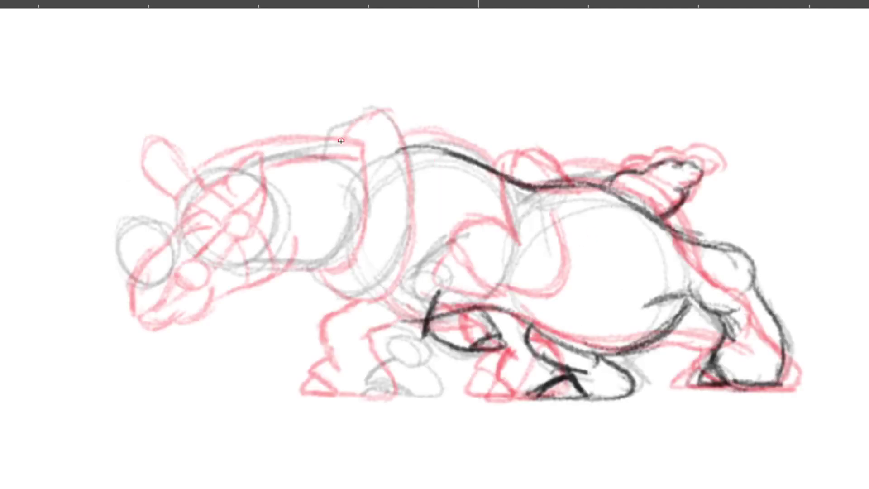
# Step: On the second drawing, outline the collar's top edge, its front edge and the upper part of its rear edge
pyautogui.press('Left')
pyautogui.press('Left')
pyautogui.press('Right')
pyautogui.press('Left')
pyautogui.press('Left')
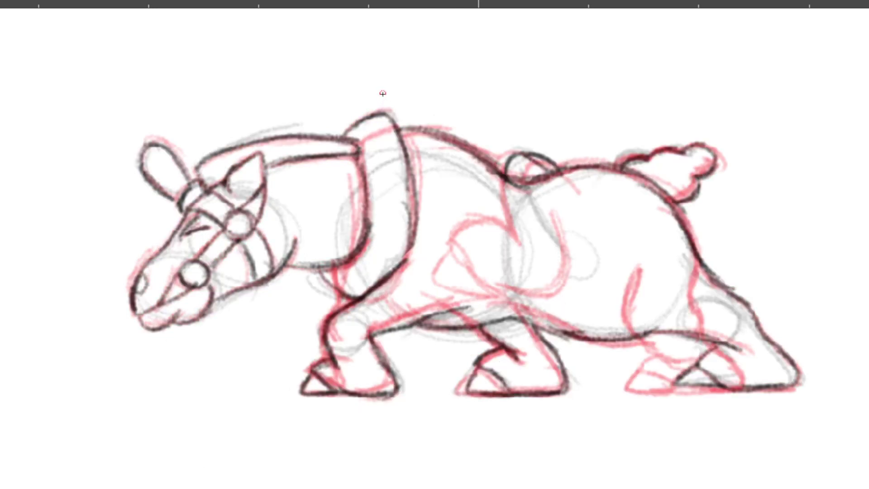
pyautogui.press('Right')
pyautogui.moveTo(344, 135); pyautogui.dragTo(391, 110)
pyautogui.moveTo(385, 112); pyautogui.dragTo(418, 174)
pyautogui.moveTo(347, 132)
pyautogui.mouseDown()
pyautogui.moveTo(370, 175)
pyautogui.moveTo(366, 244)
pyautogui.mouseUp()
pyautogui.moveTo(369, 182)
pyautogui.mouseDown()
pyautogui.moveTo(319, 275)
pyautogui.moveTo(331, 261)
pyautogui.moveTo(343, 298)
pyautogui.moveTo(362, 297)
pyautogui.mouseUp()
# Step: Compare the second drawing with the first and complete the collar's lower end and rear edge
pyautogui.press('Left')
pyautogui.press('Right')
pyautogui.press('Left')
pyautogui.press('Right')
pyautogui.press('Left')
pyautogui.press('Right')
pyautogui.press('Left')
pyautogui.press('Right')
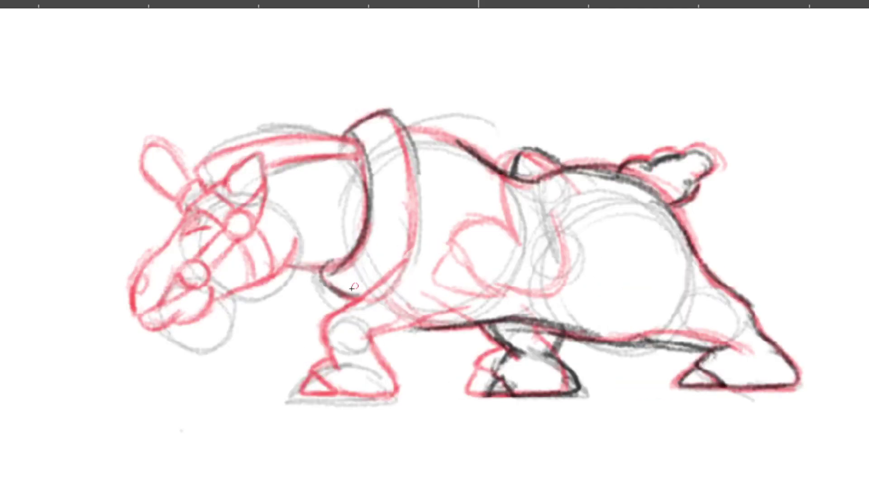
pyautogui.moveTo(342, 294)
pyautogui.mouseDown()
pyautogui.moveTo(367, 297)
pyautogui.moveTo(361, 288)
pyautogui.moveTo(422, 230)
pyautogui.mouseUp()
pyautogui.moveTo(381, 281)
pyautogui.mouseDown()
pyautogui.moveTo(404, 132)
pyautogui.moveTo(409, 140)
pyautogui.mouseUp()
pyautogui.moveTo(326, 275); pyautogui.dragTo(353, 238)
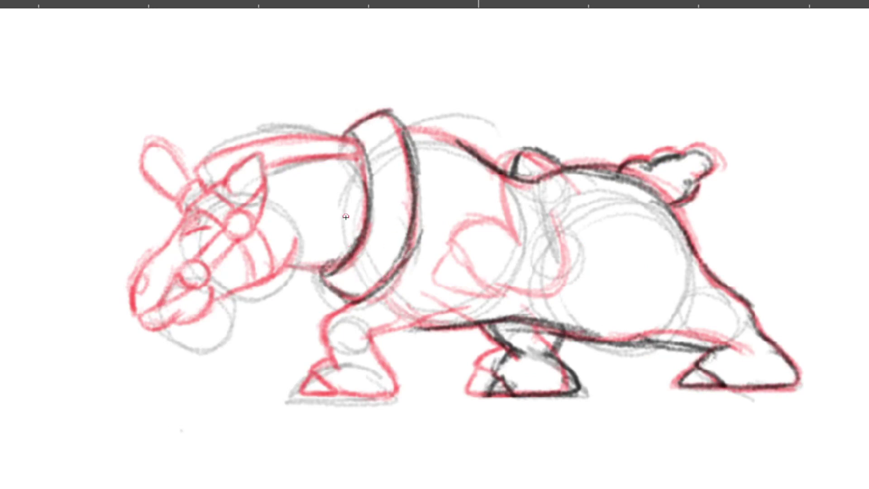
# Step: Outline the collar on the third and fourth drawings, following the onion-skinned first drawing
pyautogui.press('Right')
pyautogui.moveTo(320, 275); pyautogui.dragTo(360, 155)
pyautogui.moveTo(352, 236)
pyautogui.mouseDown()
pyautogui.moveTo(347, 131)
pyautogui.moveTo(373, 121)
pyautogui.moveTo(411, 261)
pyautogui.moveTo(415, 176)
pyautogui.moveTo(374, 294)
pyautogui.mouseUp()
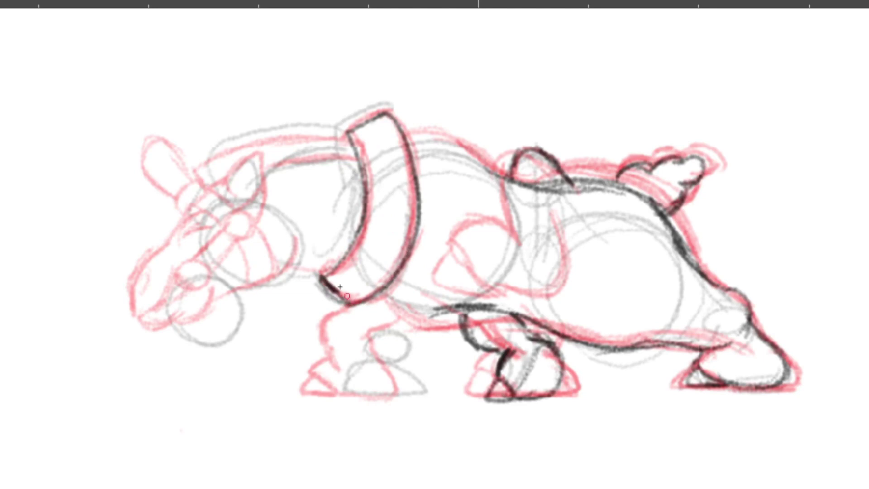
pyautogui.press('Right')
pyautogui.moveTo(330, 254)
pyautogui.mouseDown()
pyautogui.moveTo(350, 133)
pyautogui.moveTo(355, 165)
pyautogui.moveTo(376, 116)
pyautogui.mouseUp()
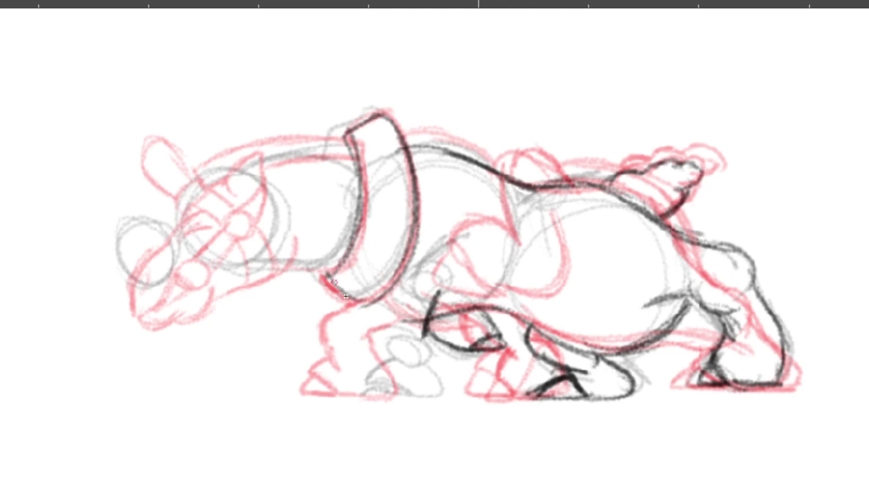
# Step: Play and flip through the walk cycle to examine how the collar moves from drawing to drawing
pyautogui.press('Right')
pyautogui.press('Right')
pyautogui.press('Left')
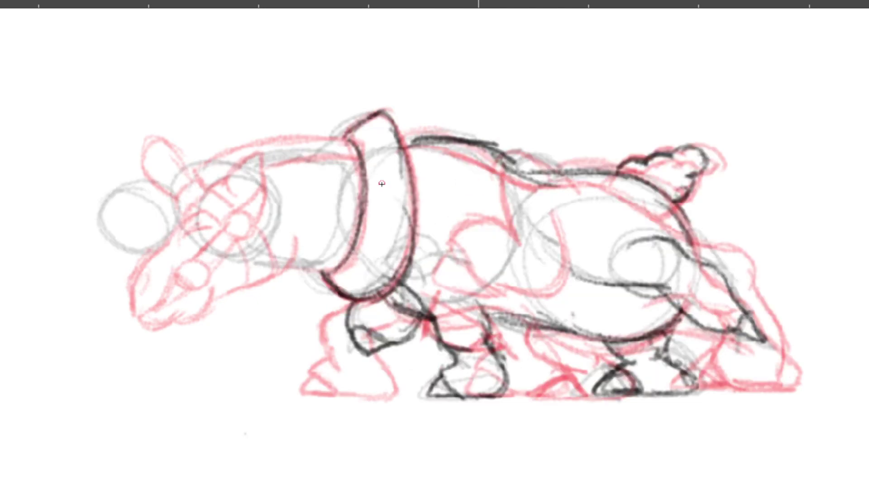
pyautogui.press('Right')
pyautogui.press('space')
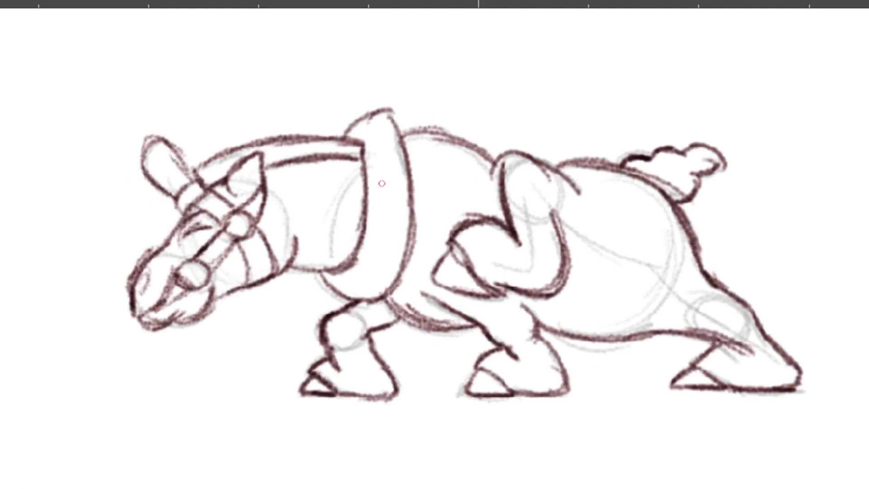
pyautogui.press('Right')
pyautogui.press('Right')
pyautogui.press('Right')
pyautogui.press('Right')
pyautogui.press('Right')
pyautogui.press('Right')
pyautogui.press('Right')
pyautogui.press('Left')
pyautogui.press('Right')
pyautogui.press('Left')
# Step: On the second drawing, outline the near front leg from the collar down to its planted hoof
pyautogui.moveTo(406, 265)
pyautogui.mouseDown()
pyautogui.moveTo(335, 311)
pyautogui.moveTo(339, 346)
pyautogui.mouseUp()
pyautogui.moveTo(450, 313)
pyautogui.mouseDown()
pyautogui.moveTo(373, 362)
pyautogui.moveTo(393, 383)
pyautogui.moveTo(386, 397)
pyautogui.moveTo(319, 393)
pyautogui.moveTo(317, 364)
pyautogui.moveTo(302, 397)
pyautogui.moveTo(337, 396)
pyautogui.moveTo(316, 396)
pyautogui.mouseUp()
pyautogui.moveTo(326, 333); pyautogui.dragTo(336, 351)
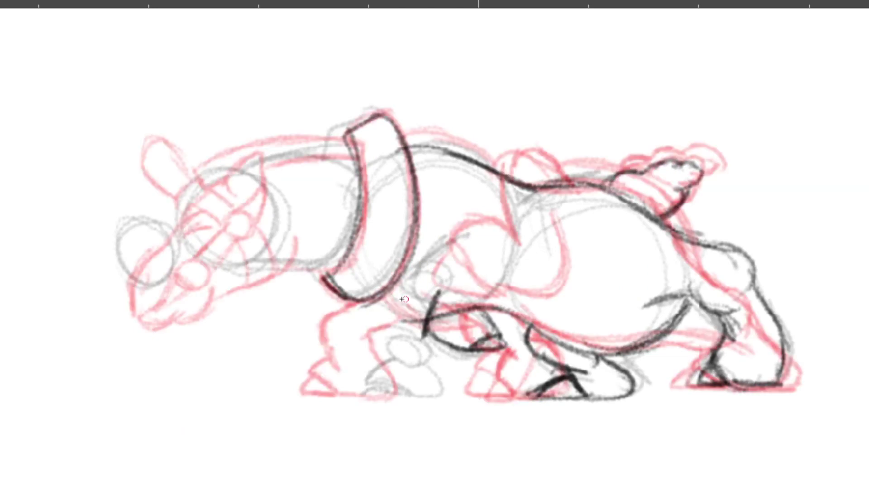
# Step: On the fourth drawing, outline the upright near front leg, its planted hoof and the toe line
pyautogui.moveTo(397, 280)
pyautogui.mouseDown()
pyautogui.moveTo(379, 328)
pyautogui.moveTo(393, 288)
pyautogui.moveTo(378, 320)
pyautogui.moveTo(383, 352)
pyautogui.moveTo(391, 356)
pyautogui.moveTo(402, 340)
pyautogui.mouseUp()
pyautogui.moveTo(419, 300)
pyautogui.mouseDown()
pyautogui.moveTo(430, 367)
pyautogui.moveTo(380, 382)
pyautogui.moveTo(413, 394)
pyautogui.moveTo(446, 384)
pyautogui.moveTo(409, 391)
pyautogui.moveTo(356, 382)
pyautogui.mouseUp()
pyautogui.moveTo(447, 297); pyautogui.dragTo(426, 338)
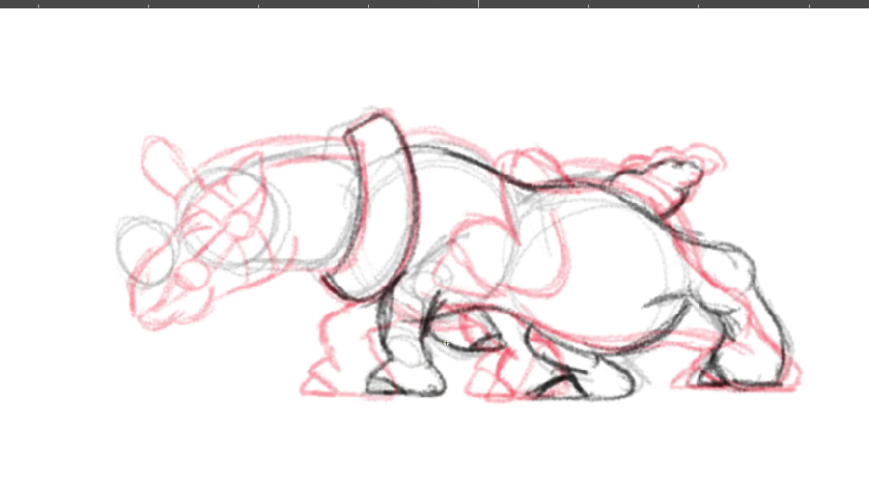
# Step: On the third drawing, outline the near front leg and planted hoof and join the leg to the belly line
pyautogui.press('Right')
pyautogui.press('Right')
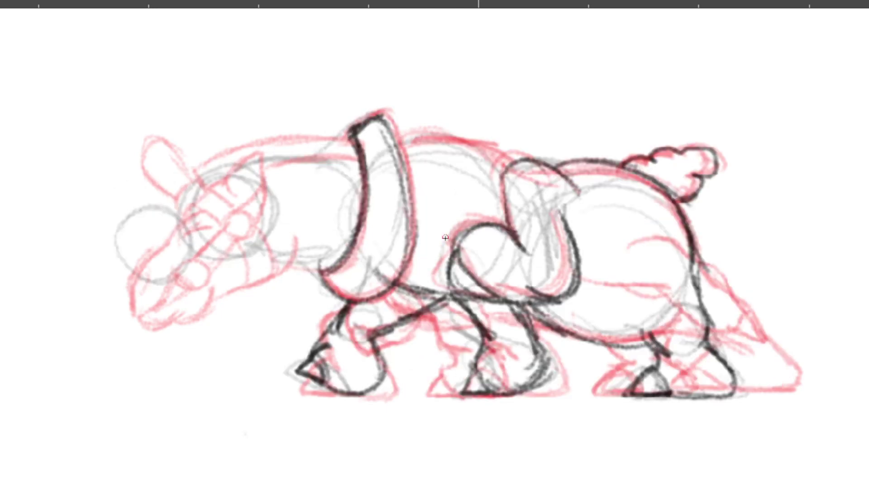
pyautogui.press('Left')
pyautogui.press('Left')
pyautogui.press('Left')
pyautogui.press('Left')
pyautogui.press('Left')
pyautogui.press('Right')
pyautogui.press('Right')
pyautogui.press('Right')
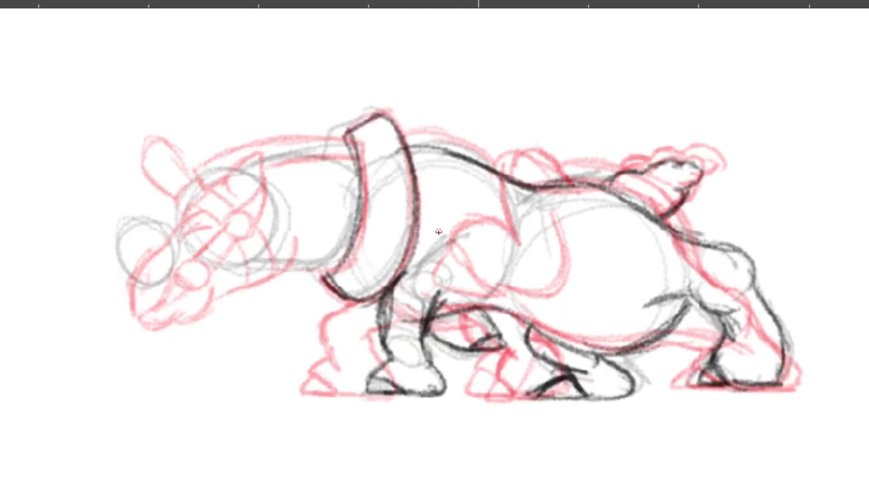
pyautogui.moveTo(445, 308)
pyautogui.mouseDown()
pyautogui.moveTo(405, 338)
pyautogui.moveTo(400, 359)
pyautogui.moveTo(366, 357)
pyautogui.moveTo(388, 285)
pyautogui.moveTo(364, 367)
pyautogui.moveTo(347, 379)
pyautogui.moveTo(364, 400)
pyautogui.moveTo(404, 401)
pyautogui.moveTo(411, 366)
pyautogui.moveTo(420, 394)
pyautogui.moveTo(422, 373)
pyautogui.moveTo(389, 394)
pyautogui.moveTo(359, 378)
pyautogui.moveTo(345, 387)
pyautogui.moveTo(354, 371)
pyautogui.mouseUp()
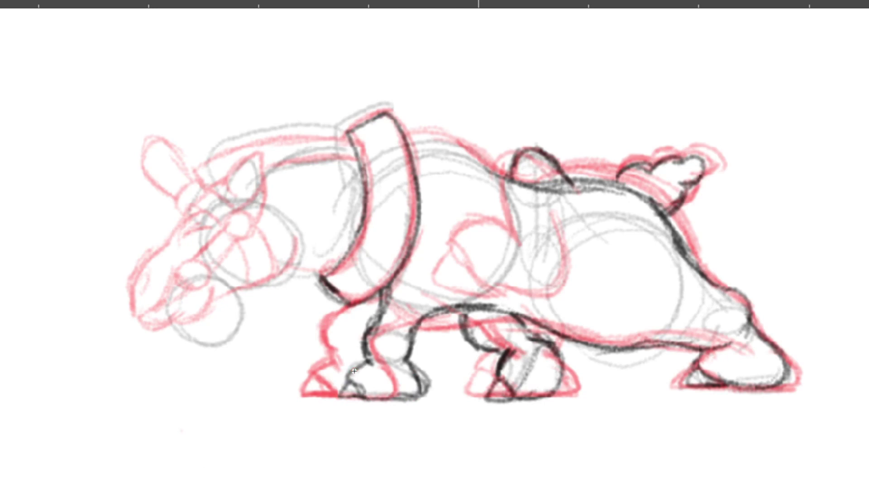
# Step: On the later drawing with the near front hoof lifted, outline the far front leg and its planted hoof under the belly
pyautogui.press('space')
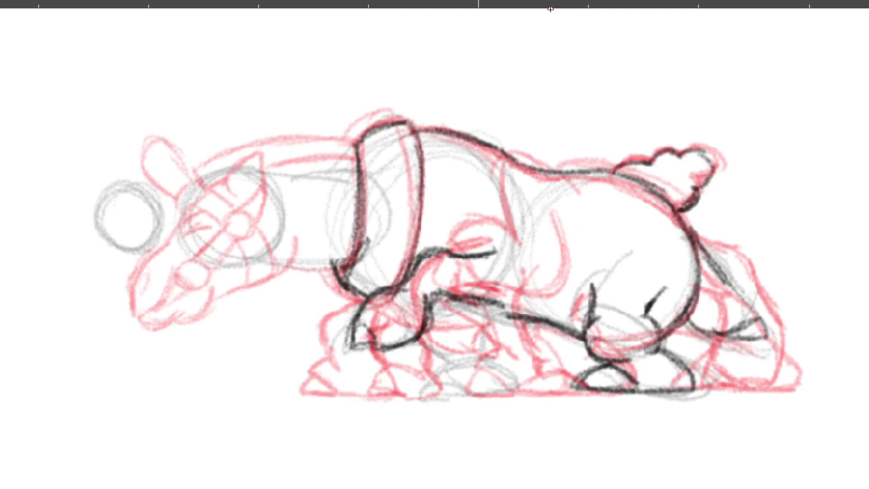
pyautogui.moveTo(413, 340); pyautogui.dragTo(457, 363)
pyautogui.moveTo(423, 350)
pyautogui.mouseDown()
pyautogui.moveTo(472, 362)
pyautogui.moveTo(430, 382)
pyautogui.moveTo(451, 395)
pyautogui.moveTo(500, 399)
pyautogui.moveTo(516, 389)
pyautogui.moveTo(453, 329)
pyautogui.mouseUp()
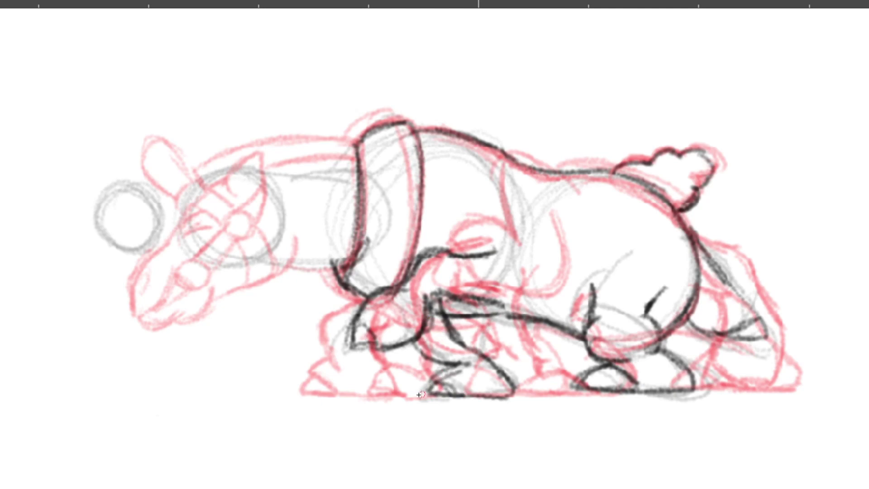
# Step: Play the whole walk cycle and flip through its drawings to examine the completed collars and front legs
pyautogui.press('space')
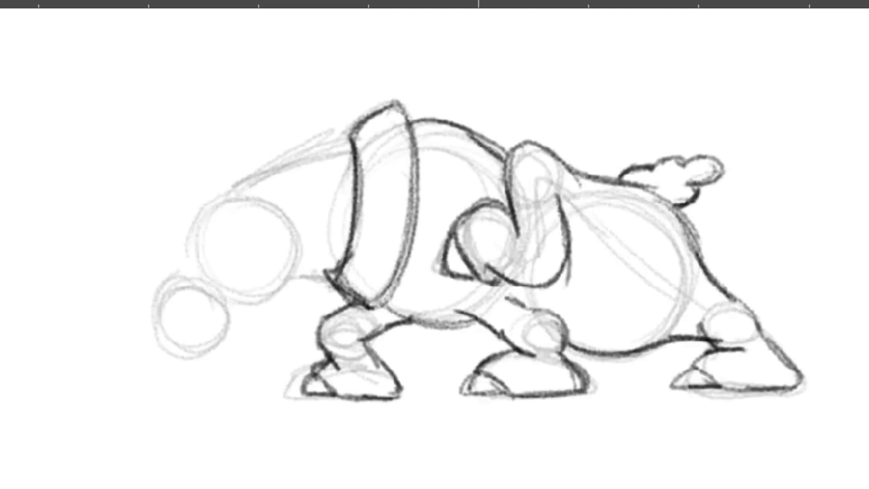
pyautogui.press('space')
pyautogui.press('Left')
pyautogui.press('Left')
pyautogui.press('Left')
pyautogui.press('Left')
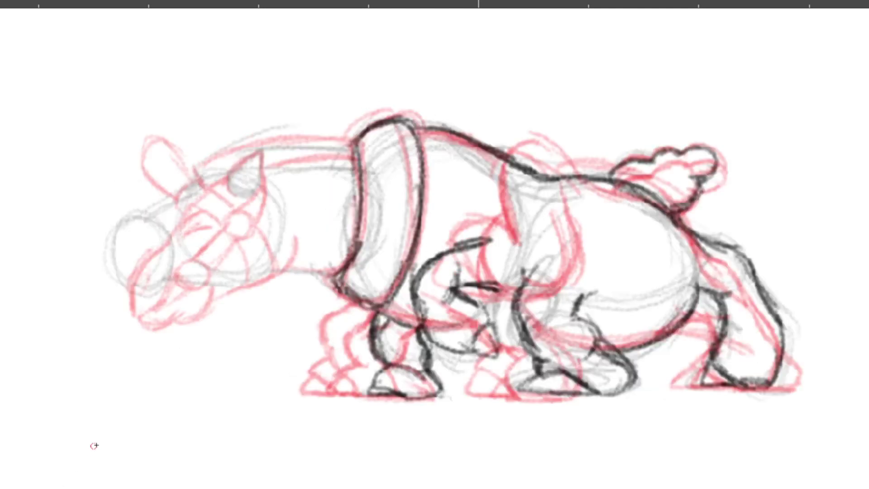
pyautogui.press('Right')
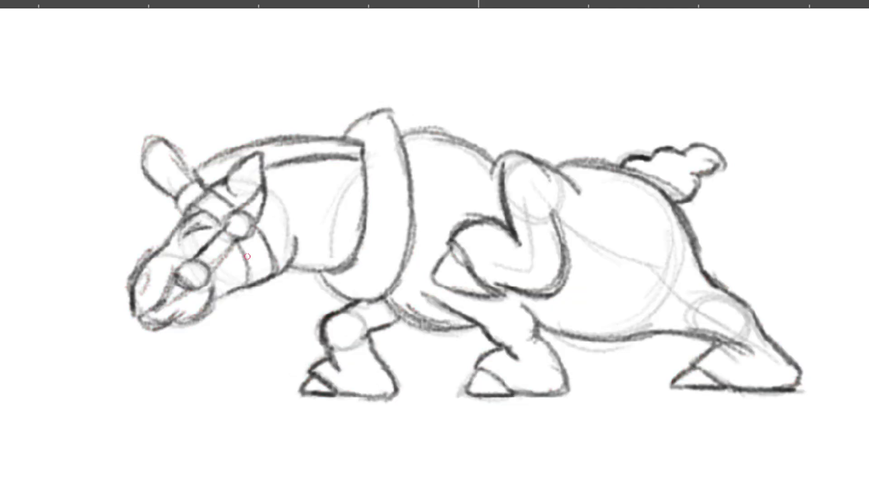
# Step: Examine the horse's head on the Fleischer model sheet beside the canvas
pyautogui.moveTo(645, 304)
pyautogui.mouseDown()
pyautogui.moveTo(201, 342)
pyautogui.moveTo(34, 372)
pyautogui.mouseUp()
pyautogui.moveTo(725, 156); pyautogui.dragTo(186, 259)
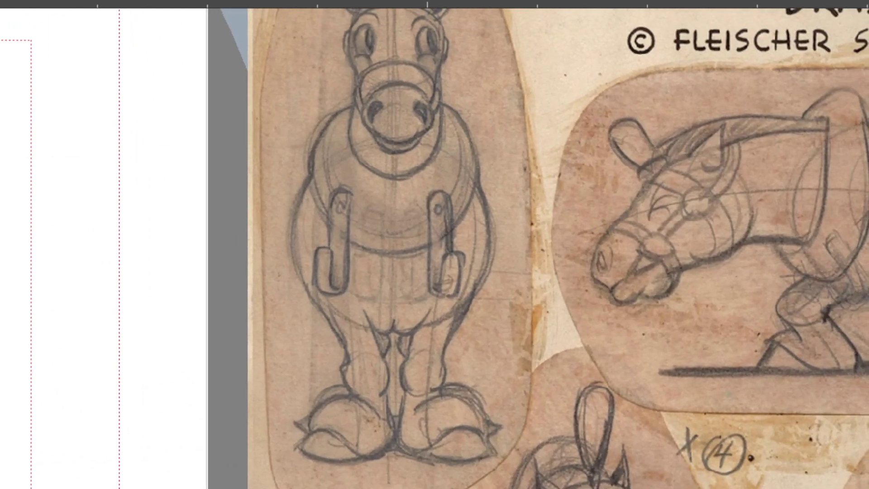
pyautogui.moveTo(1, 345)
pyautogui.mouseDown()
pyautogui.moveTo(175, 275)
pyautogui.moveTo(776, 256)
pyautogui.mouseUp()
pyautogui.moveTo(1, 324)
pyautogui.mouseDown()
pyautogui.moveTo(119, 291)
pyautogui.moveTo(122, 302)
pyautogui.moveTo(135, 290)
pyautogui.mouseUp()
# Step: On the second drawing, outline the sloping brow above the eye and the pointed near ear
pyautogui.press('Right')
pyautogui.press('Right')
pyautogui.press('Right')
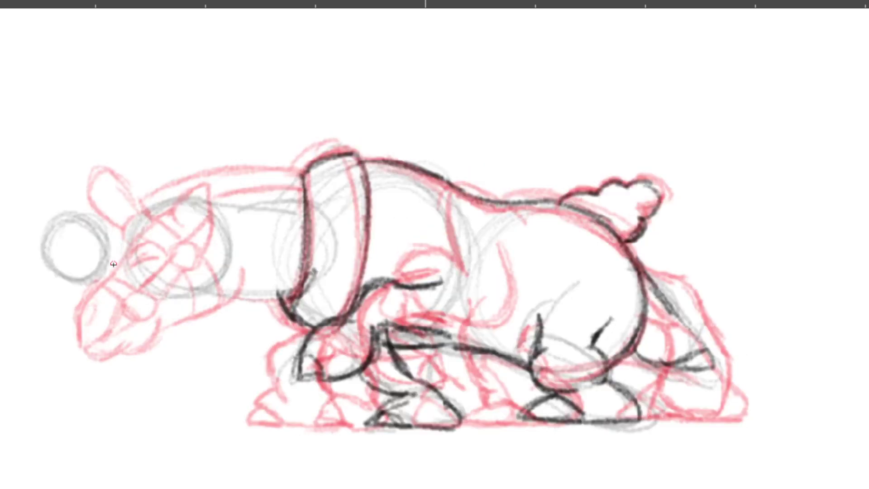
pyautogui.press('Right')
pyautogui.moveTo(108, 286)
pyautogui.mouseDown()
pyautogui.moveTo(141, 293)
pyautogui.moveTo(169, 330)
pyautogui.moveTo(158, 334)
pyautogui.mouseUp()
pyautogui.press('Left')
pyautogui.press('Left')
pyautogui.press('Right')
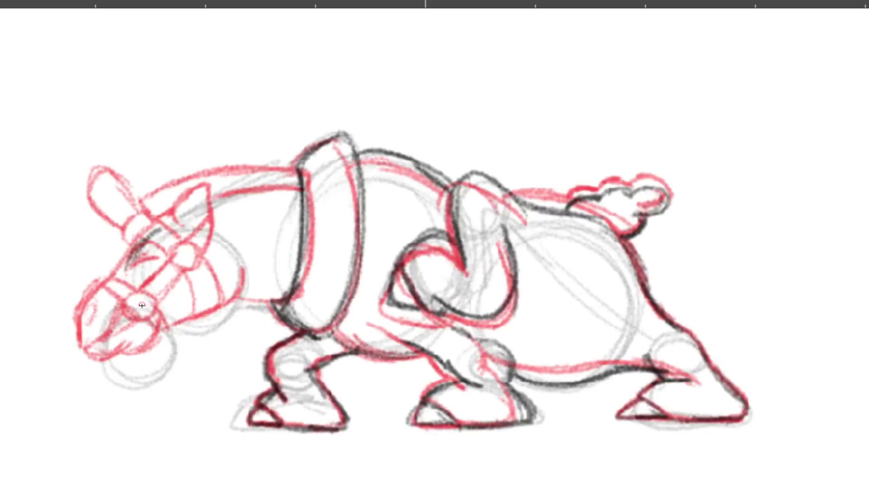
pyautogui.press('/')
pyautogui.moveTo(136, 257); pyautogui.dragTo(168, 221)
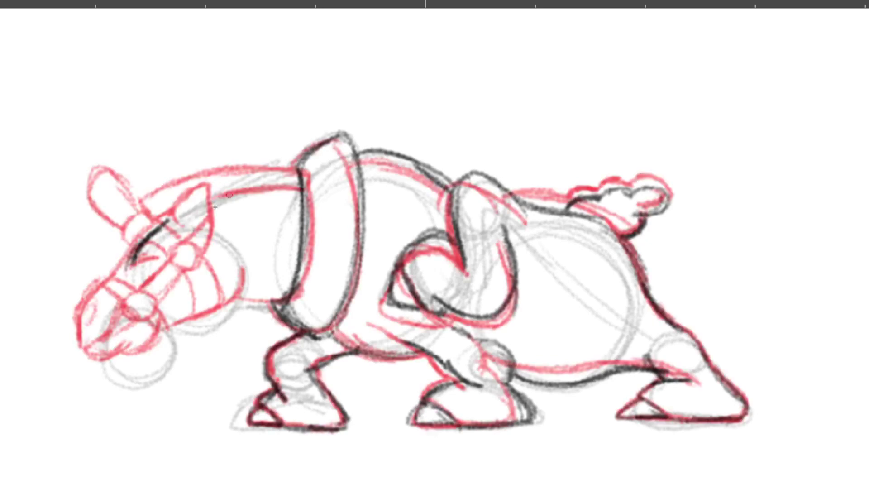
pyautogui.moveTo(176, 221)
pyautogui.mouseDown()
pyautogui.moveTo(207, 192)
pyautogui.moveTo(214, 207)
pyautogui.moveTo(196, 243)
pyautogui.moveTo(208, 219)
pyautogui.moveTo(174, 227)
pyautogui.moveTo(190, 239)
pyautogui.moveTo(211, 220)
pyautogui.moveTo(176, 230)
pyautogui.moveTo(189, 202)
pyautogui.mouseUp()
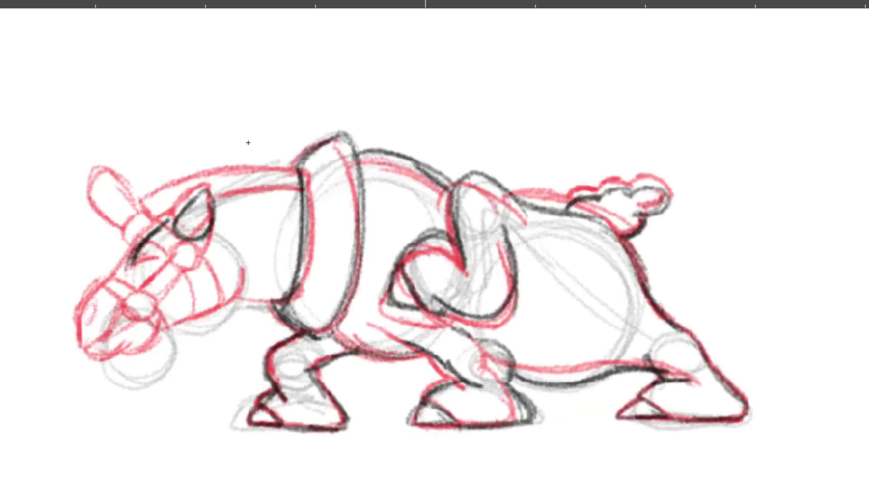
pyautogui.hotkey('ctrl', 'z')
# Step: On the third drawing, outline the pointed near ear over the red onion-skin guide
pyautogui.press('Right')
pyautogui.press('Left')
pyautogui.press('Right')
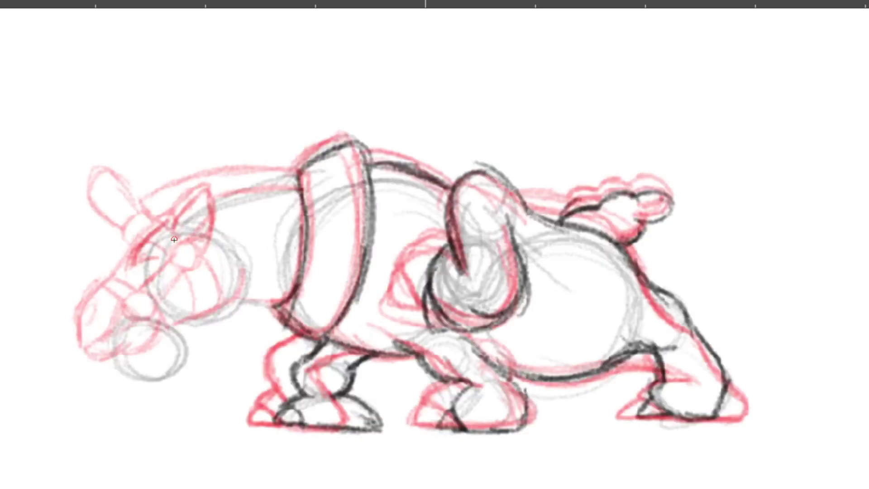
pyautogui.press('Left')
pyautogui.press('Right')
pyautogui.moveTo(191, 205); pyautogui.dragTo(207, 190)
pyautogui.moveTo(208, 191)
pyautogui.mouseDown()
pyautogui.moveTo(212, 233)
pyautogui.moveTo(194, 238)
pyautogui.moveTo(209, 234)
pyautogui.mouseUp()
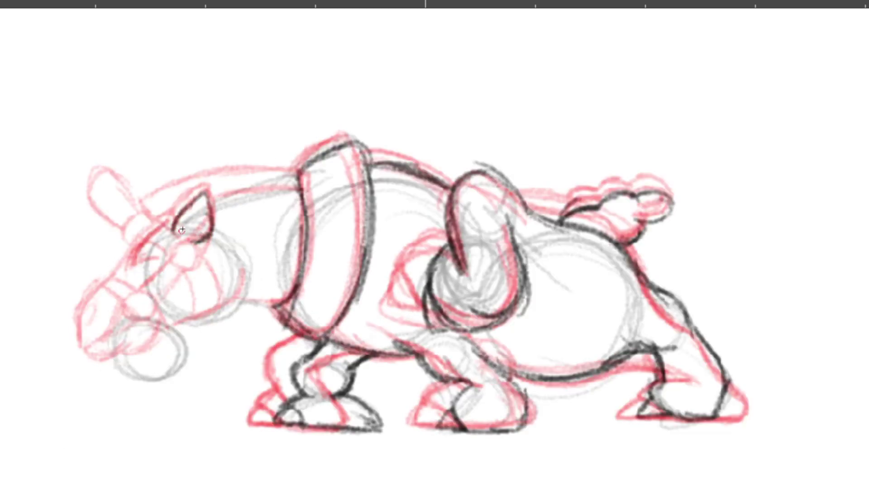
pyautogui.press('Left')
pyautogui.press('Right')
# Step: Outline the backswept near ear on the fourth, fifth and sixth drawings, where the head is raised
pyautogui.press('Right')
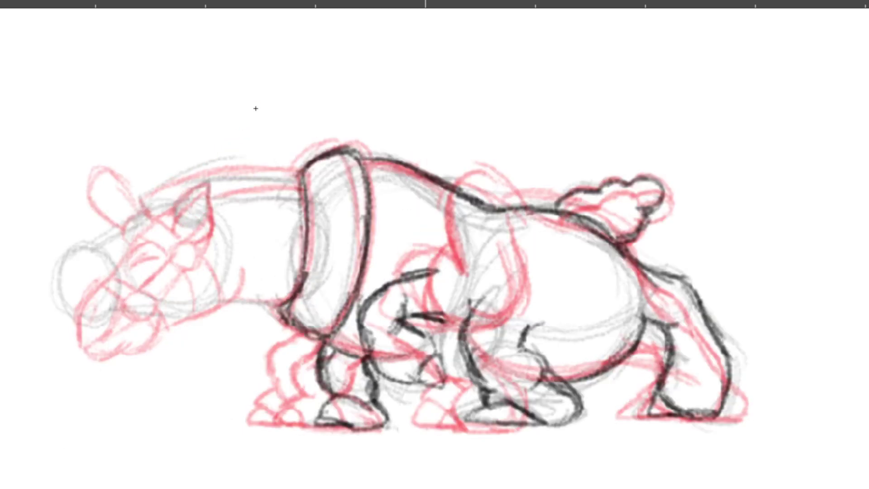
pyautogui.moveTo(174, 202)
pyautogui.mouseDown()
pyautogui.moveTo(202, 180)
pyautogui.moveTo(177, 198)
pyautogui.moveTo(207, 186)
pyautogui.moveTo(201, 217)
pyautogui.moveTo(208, 195)
pyautogui.moveTo(193, 221)
pyautogui.moveTo(213, 206)
pyautogui.moveTo(182, 221)
pyautogui.moveTo(193, 223)
pyautogui.moveTo(183, 194)
pyautogui.moveTo(200, 198)
pyautogui.moveTo(229, 180)
pyautogui.moveTo(209, 213)
pyautogui.moveTo(229, 199)
pyautogui.moveTo(181, 221)
pyautogui.mouseUp()
pyautogui.press('Right')
pyautogui.press('.')
pyautogui.press(',')
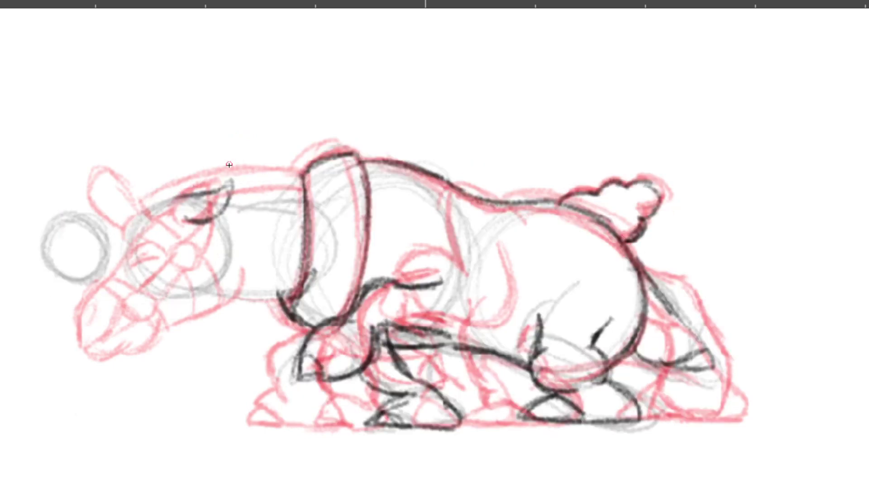
pyautogui.press('.')
pyautogui.moveTo(194, 198)
pyautogui.mouseDown()
pyautogui.moveTo(226, 190)
pyautogui.moveTo(203, 205)
pyautogui.moveTo(189, 222)
pyautogui.mouseUp()
pyautogui.press(',')
pyautogui.press('.')
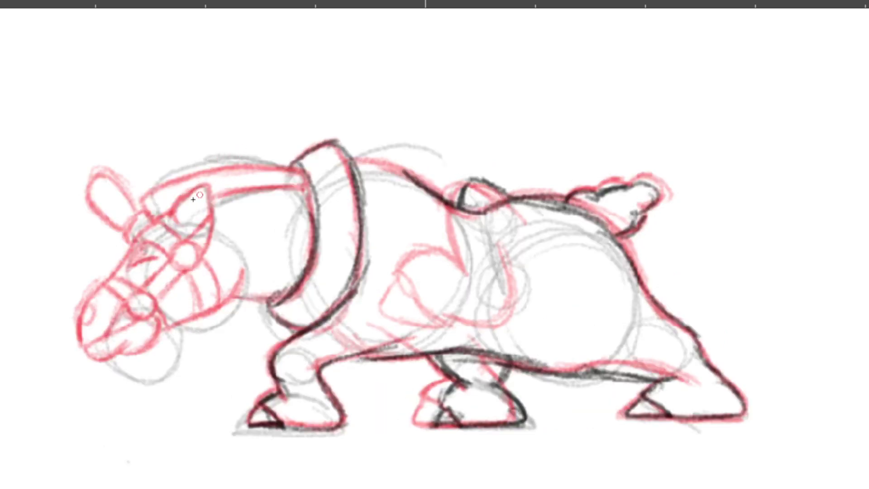
# Step: Outline the near ear on the in-between drawings of the second half of the cycle
pyautogui.moveTo(180, 204)
pyautogui.mouseDown()
pyautogui.moveTo(203, 183)
pyautogui.moveTo(199, 226)
pyautogui.moveTo(208, 207)
pyautogui.moveTo(177, 205)
pyautogui.moveTo(172, 229)
pyautogui.moveTo(205, 209)
pyautogui.moveTo(172, 222)
pyautogui.moveTo(198, 194)
pyautogui.moveTo(205, 240)
pyautogui.moveTo(202, 190)
pyautogui.moveTo(172, 232)
pyautogui.moveTo(200, 190)
pyautogui.moveTo(221, 180)
pyautogui.moveTo(199, 218)
pyautogui.moveTo(214, 199)
pyautogui.moveTo(209, 193)
pyautogui.moveTo(219, 193)
pyautogui.moveTo(201, 219)
pyautogui.mouseUp()
pyautogui.press('.')
pyautogui.press('.')
pyautogui.moveTo(224, 187)
pyautogui.mouseDown()
pyautogui.moveTo(174, 192)
pyautogui.moveTo(216, 178)
pyautogui.moveTo(198, 214)
pyautogui.mouseUp()
pyautogui.press('.')
pyautogui.moveTo(226, 181); pyautogui.dragTo(180, 188)
pyautogui.moveTo(222, 180); pyautogui.dragTo(196, 217)
pyautogui.press('.')
pyautogui.moveTo(225, 179)
pyautogui.mouseDown()
pyautogui.moveTo(209, 195)
pyautogui.moveTo(176, 194)
pyautogui.mouseUp()
# Step: On the second drawing, outline the upper neck line, the cheek and the throat up to the collar
pyautogui.press('.')
pyautogui.press('.')
pyautogui.press('.')
pyautogui.press('.')
pyautogui.press('.')
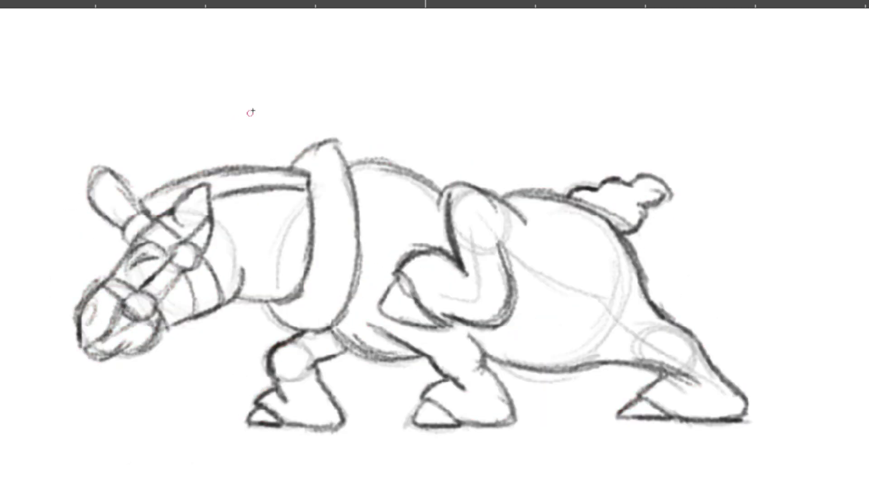
pyautogui.press('Left')
pyautogui.press('Left')
pyautogui.press('Right')
pyautogui.moveTo(156, 226)
pyautogui.mouseDown()
pyautogui.moveTo(145, 212)
pyautogui.moveTo(156, 225)
pyautogui.moveTo(180, 191)
pyautogui.moveTo(302, 186)
pyautogui.mouseUp()
pyautogui.moveTo(271, 305)
pyautogui.mouseDown()
pyautogui.moveTo(285, 302)
pyautogui.moveTo(275, 306)
pyautogui.mouseUp()
pyautogui.press('.')
pyautogui.moveTo(247, 274)
pyautogui.mouseDown()
pyautogui.moveTo(208, 317)
pyautogui.moveTo(245, 278)
pyautogui.moveTo(189, 316)
pyautogui.mouseUp()
pyautogui.moveTo(240, 289); pyautogui.dragTo(190, 316)
pyautogui.moveTo(215, 198); pyautogui.dragTo(297, 183)
# Step: On the third drawing, outline the rounded cheek and join the throat to the collar
pyautogui.press('Right')
pyautogui.moveTo(245, 273); pyautogui.dragTo(186, 333)
pyautogui.moveTo(246, 281)
pyautogui.mouseDown()
pyautogui.moveTo(186, 332)
pyautogui.moveTo(196, 326)
pyautogui.mouseUp()
pyautogui.moveTo(240, 300)
pyautogui.mouseDown()
pyautogui.moveTo(245, 259)
pyautogui.moveTo(237, 291)
pyautogui.moveTo(243, 281)
pyautogui.moveTo(183, 330)
pyautogui.moveTo(245, 257)
pyautogui.moveTo(230, 309)
pyautogui.moveTo(266, 304)
pyautogui.mouseUp()
pyautogui.press('Right')
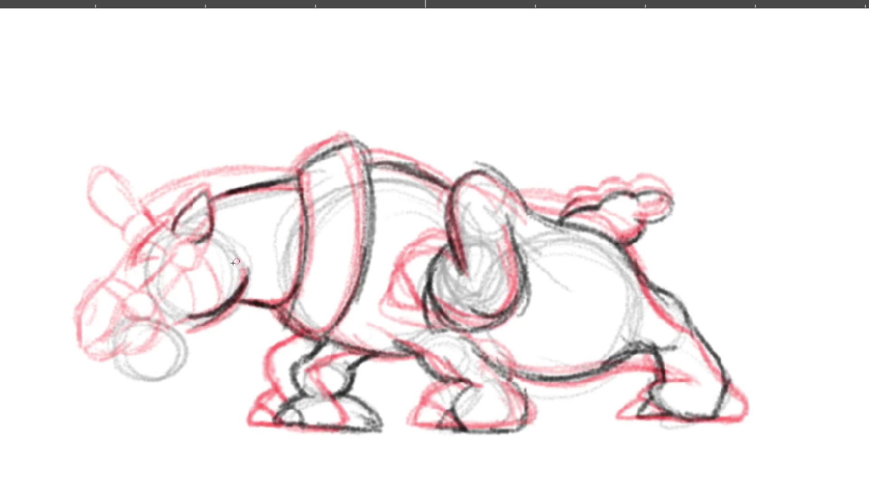
# Step: Outline the cheek curve and the throat line up to the collar on the fourth and fifth drawings
pyautogui.press('Right')
pyautogui.moveTo(182, 313); pyautogui.dragTo(234, 270)
pyautogui.moveTo(234, 270)
pyautogui.mouseDown()
pyautogui.moveTo(187, 313)
pyautogui.moveTo(275, 309)
pyautogui.mouseUp()
pyautogui.moveTo(234, 295)
pyautogui.mouseDown()
pyautogui.moveTo(292, 300)
pyautogui.moveTo(249, 308)
pyautogui.mouseUp()
pyautogui.press('Right')
pyautogui.moveTo(232, 262)
pyautogui.mouseDown()
pyautogui.moveTo(166, 294)
pyautogui.moveTo(173, 294)
pyautogui.mouseUp()
pyautogui.moveTo(205, 288)
pyautogui.mouseDown()
pyautogui.moveTo(166, 294)
pyautogui.moveTo(286, 298)
pyautogui.mouseUp()
pyautogui.moveTo(235, 288); pyautogui.dragTo(280, 298)
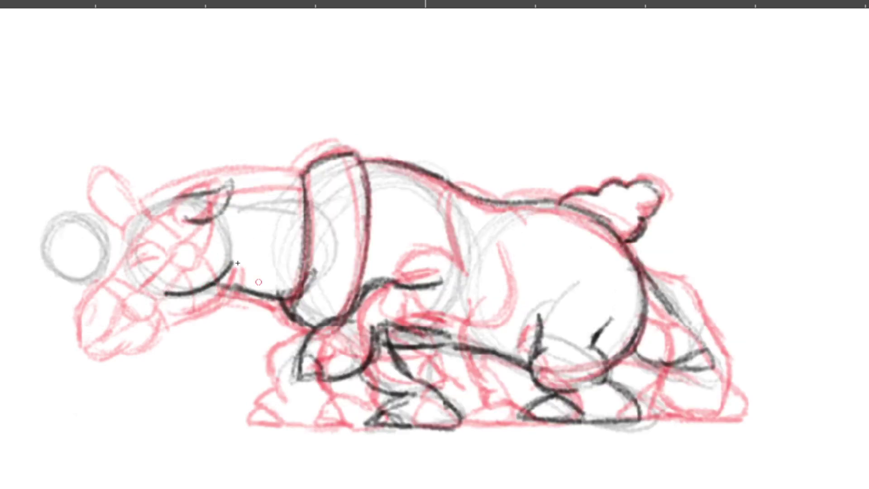
# Step: On the sixth drawing, outline the jaw and cheek curve and thicken the throat line to the collar
pyautogui.press('Left')
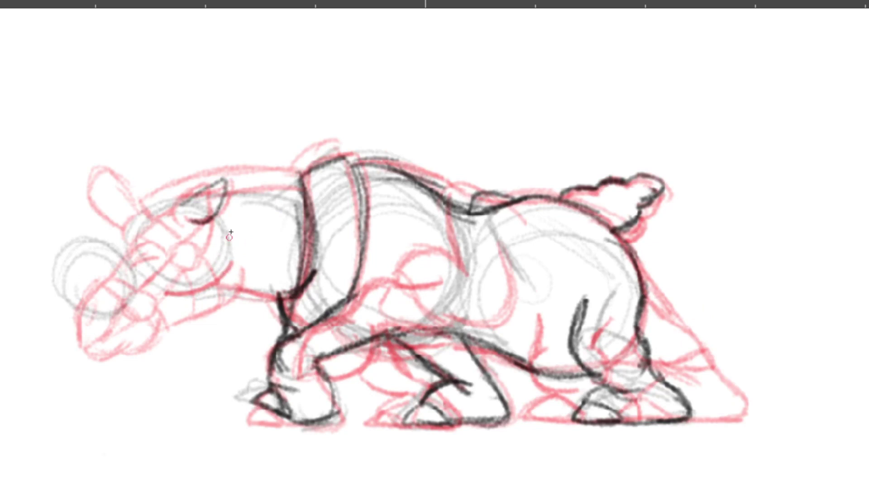
pyautogui.press('l')
pyautogui.press('l')
pyautogui.moveTo(233, 261); pyautogui.dragTo(180, 290)
pyautogui.moveTo(237, 250); pyautogui.dragTo(169, 292)
pyautogui.moveTo(218, 279); pyautogui.dragTo(279, 292)
pyautogui.moveTo(232, 281); pyautogui.dragTo(276, 293)
pyautogui.moveTo(216, 284)
pyautogui.mouseDown()
pyautogui.moveTo(248, 281)
pyautogui.moveTo(200, 324)
pyautogui.mouseUp()
# Step: On the eighth drawing, outline the cheek behind the jaw and the short throat line to the collar
pyautogui.press('Left')
pyautogui.press('Right')
pyautogui.moveTo(244, 275); pyautogui.dragTo(200, 325)
pyautogui.moveTo(243, 285)
pyautogui.mouseDown()
pyautogui.moveTo(199, 325)
pyautogui.moveTo(223, 310)
pyautogui.mouseUp()
pyautogui.moveTo(235, 296); pyautogui.dragTo(275, 300)
pyautogui.moveTo(245, 294); pyautogui.dragTo(274, 299)
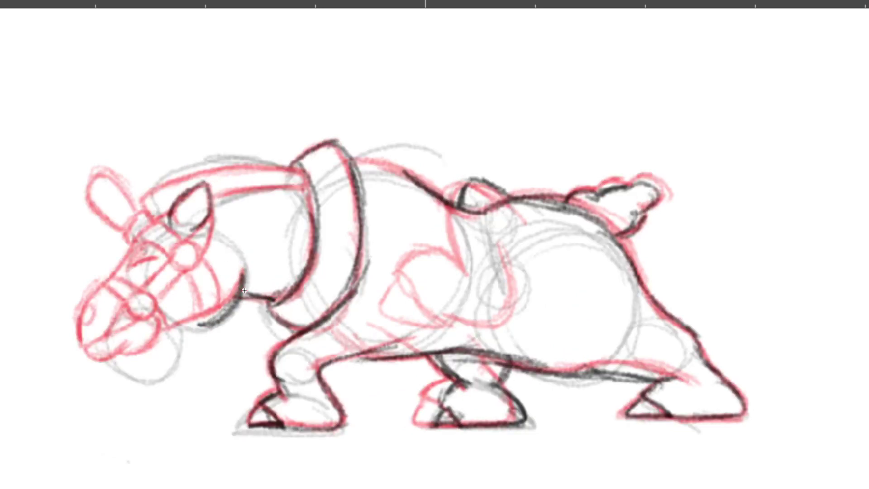
# Step: On the ninth drawing, outline and darken the cheek curve and the throat line to the collar
pyautogui.press('Right')
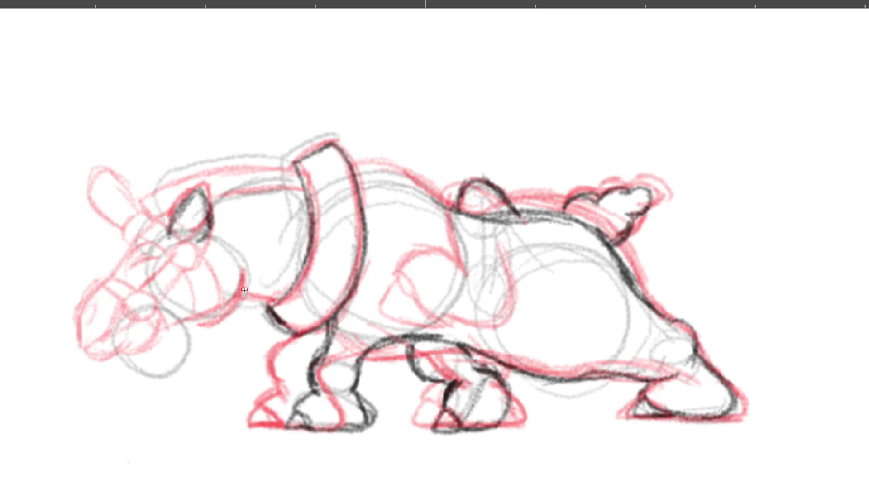
pyautogui.moveTo(226, 310); pyautogui.dragTo(210, 320)
pyautogui.moveTo(242, 261); pyautogui.dragTo(217, 317)
pyautogui.moveTo(243, 262); pyautogui.dragTo(210, 319)
pyautogui.moveTo(243, 294); pyautogui.dragTo(274, 300)
pyautogui.moveTo(245, 293); pyautogui.dragTo(275, 301)
# Step: On the last three in-between drawings, outline the jaw curve and the throat line up to the collar
pyautogui.press('Right')
pyautogui.moveTo(172, 295); pyautogui.dragTo(228, 261)
pyautogui.moveTo(174, 297)
pyautogui.mouseDown()
pyautogui.moveTo(270, 298)
pyautogui.moveTo(239, 288)
pyautogui.moveTo(267, 297)
pyautogui.mouseUp()
pyautogui.press('Right')
pyautogui.moveTo(151, 284)
pyautogui.mouseDown()
pyautogui.moveTo(229, 254)
pyautogui.moveTo(278, 305)
pyautogui.moveTo(187, 279)
pyautogui.moveTo(228, 254)
pyautogui.mouseUp()
pyautogui.press('Right')
pyautogui.moveTo(181, 285)
pyautogui.mouseDown()
pyautogui.moveTo(228, 253)
pyautogui.moveTo(268, 301)
pyautogui.mouseUp()
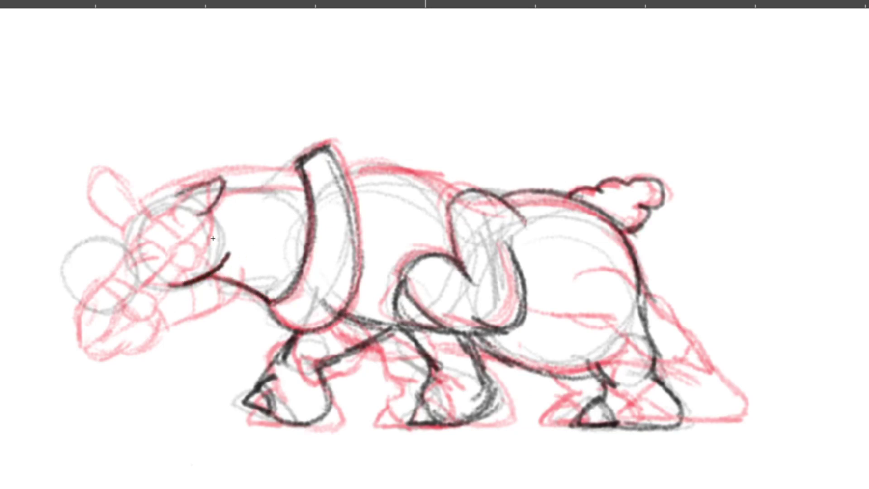
# Step: Flip through the whole walk cycle to examine the ears, cheeks and throat lines
pyautogui.press('Left')
pyautogui.press('Right')
pyautogui.press('Right')
pyautogui.press('Right')
pyautogui.press('Right')
pyautogui.press('Right')
pyautogui.press('Right')
pyautogui.press('Right')
pyautogui.press('Right')
pyautogui.press('Right')
pyautogui.press('Right')
pyautogui.press('Right')
pyautogui.press('Right')
pyautogui.press('Right')
pyautogui.press('Right')
pyautogui.press('Right')
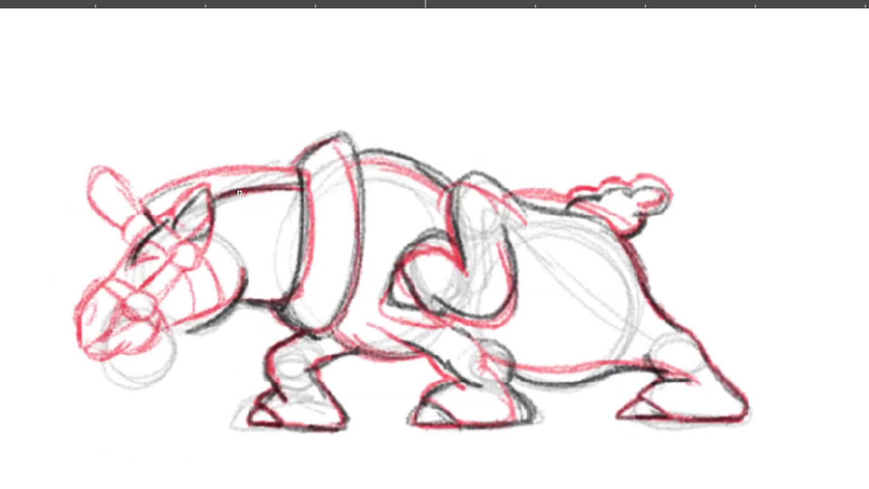
# Step: On the fourth, fifth and sixth drawings, outline the upper neck line from the ear to the collar
pyautogui.press('Right')
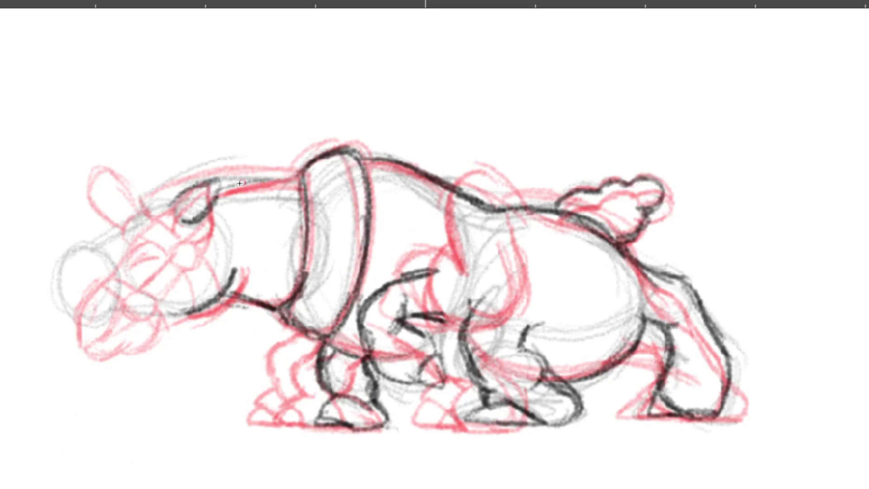
pyautogui.moveTo(216, 195)
pyautogui.mouseDown()
pyautogui.moveTo(300, 187)
pyautogui.moveTo(287, 191)
pyautogui.mouseUp()
pyautogui.press('Right')
pyautogui.press('Right')
pyautogui.press('Right')
pyautogui.moveTo(283, 195)
pyautogui.mouseDown()
pyautogui.moveTo(243, 197)
pyautogui.moveTo(312, 194)
pyautogui.mouseUp()
pyautogui.press('Right')
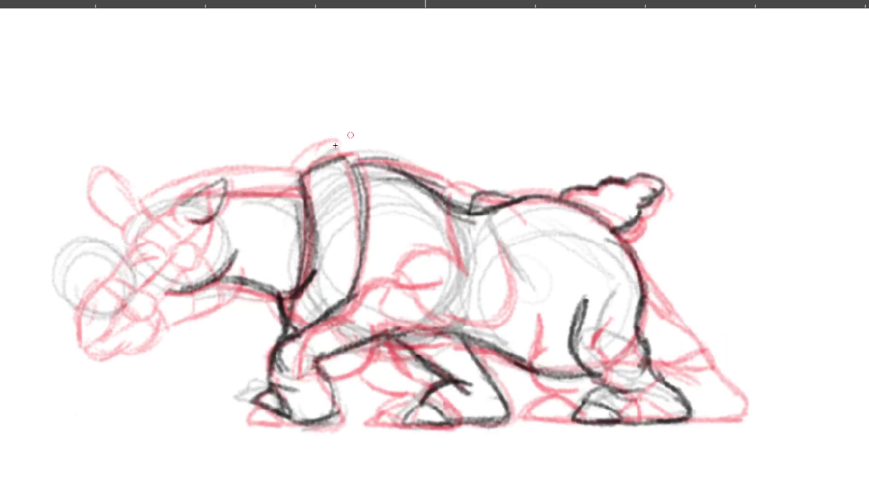
pyautogui.moveTo(239, 200); pyautogui.dragTo(298, 196)
pyautogui.press('Right')
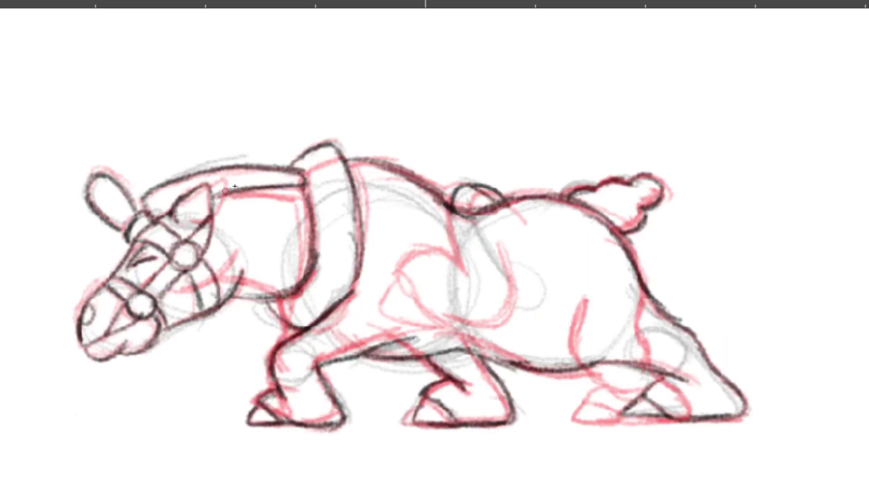
# Step: Outline the upper neck line from ear to collar on the second half's in-between drawings and play the cycle
pyautogui.press('Right')
pyautogui.press('Right')
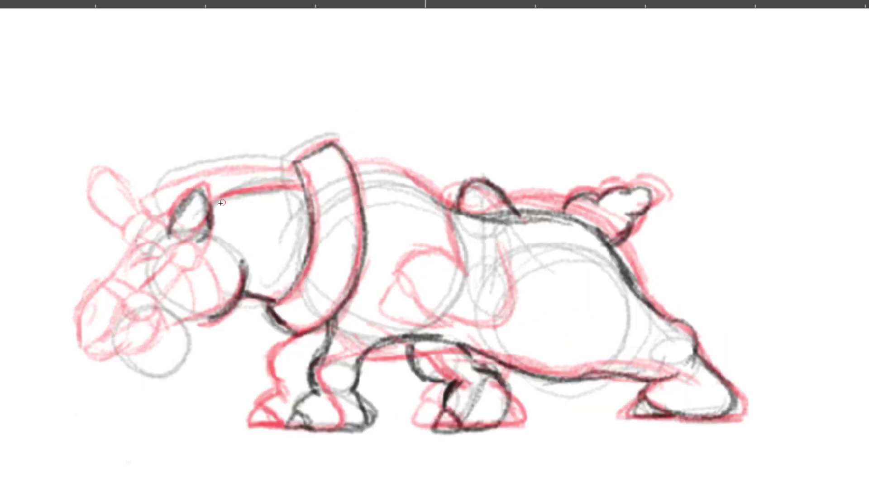
pyautogui.press('Right')
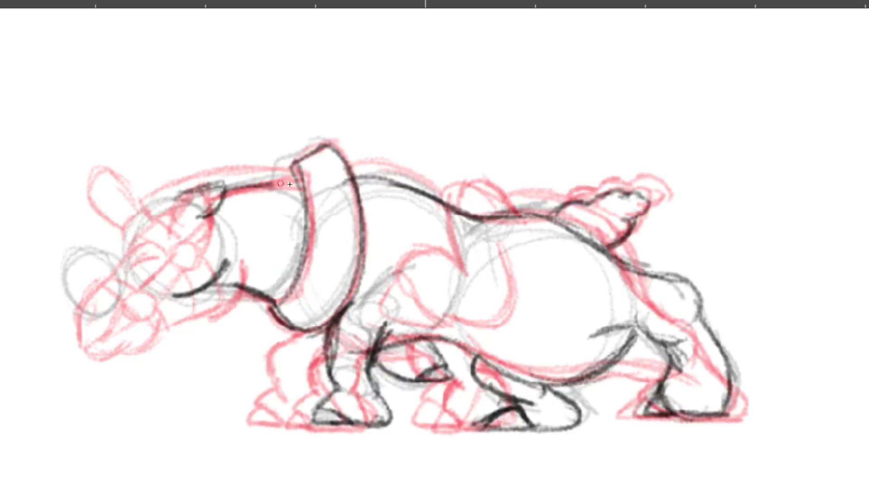
pyautogui.press('Right')
pyautogui.press('Right')
pyautogui.moveTo(223, 194); pyautogui.dragTo(307, 191)
pyautogui.press('space')
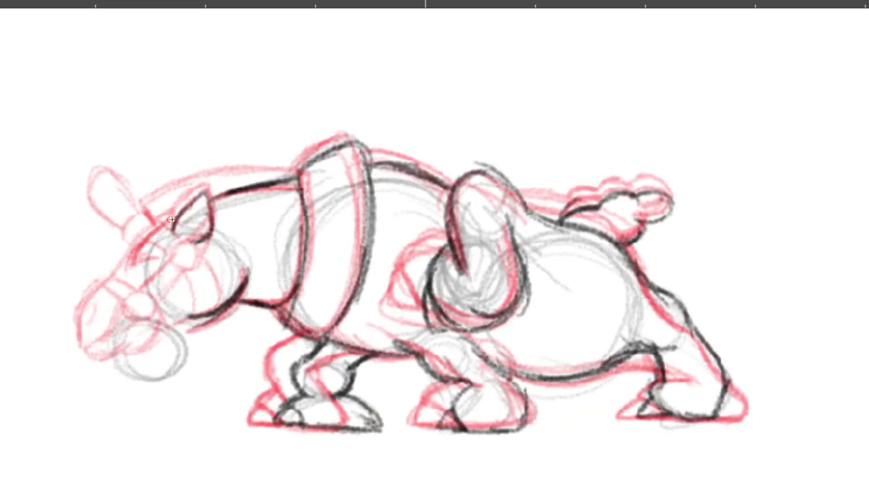
# Step: On the third drawing, outline the forehead curve from the ear base down the front of the head
pyautogui.moveTo(170, 226); pyautogui.dragTo(146, 272)
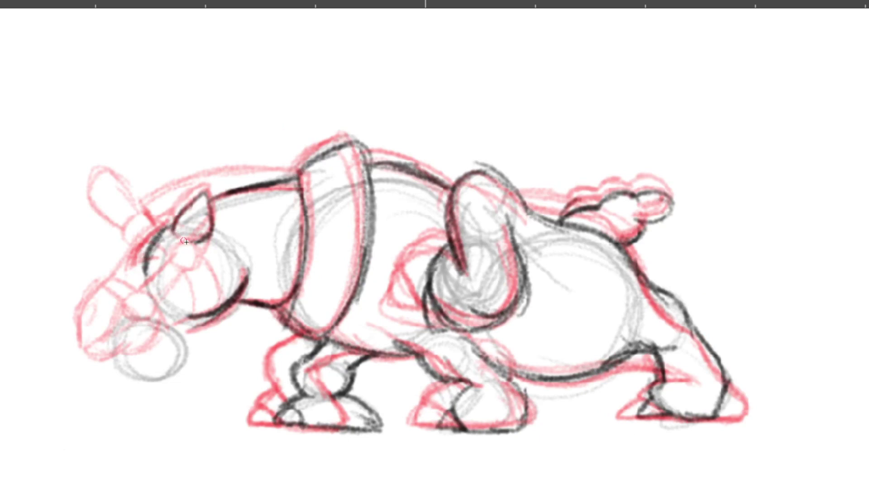
pyautogui.press(',')
pyautogui.press('.')
# Step: On the next drawings with the head raised, outline the forehead curve in front of the ear
pyautogui.press('.')
pyautogui.moveTo(176, 203)
pyautogui.mouseDown()
pyautogui.moveTo(130, 225)
pyautogui.moveTo(214, 181)
pyautogui.moveTo(211, 208)
pyautogui.moveTo(255, 185)
pyautogui.moveTo(285, 190)
pyautogui.mouseUp()
pyautogui.press('.')
pyautogui.moveTo(194, 195); pyautogui.dragTo(136, 208)
pyautogui.moveTo(182, 196)
pyautogui.mouseDown()
pyautogui.moveTo(141, 208)
pyautogui.moveTo(211, 187)
pyautogui.moveTo(138, 229)
pyautogui.mouseUp()
pyautogui.press('.')
pyautogui.press(',')
pyautogui.press('.')
pyautogui.press('.')
pyautogui.press('.')
pyautogui.press('.')
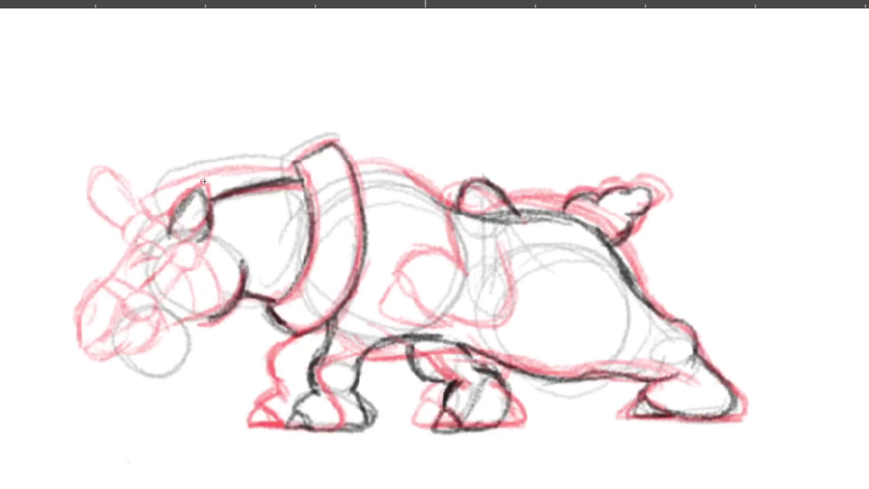
# Step: Outline the forehead curve in front of the ear on the eighth and ninth drawings
pyautogui.press(',')
pyautogui.press(',')
pyautogui.press('.')
pyautogui.press(',')
pyautogui.press('.')
pyautogui.moveTo(157, 220); pyautogui.dragTo(132, 250)
pyautogui.press('.')
pyautogui.moveTo(171, 226); pyautogui.dragTo(147, 267)
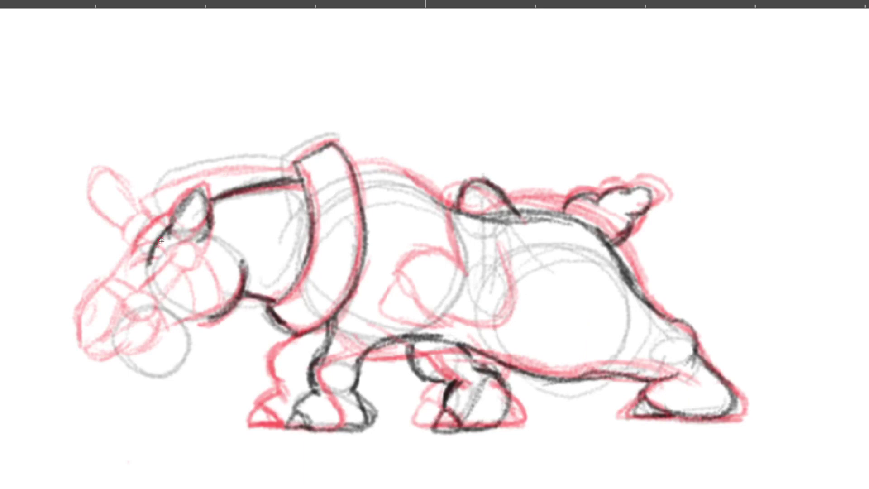
# Step: Outline the forehead on the last in-between drawings, strengthen the upper neck line, and return to the first drawing
pyautogui.press('.')
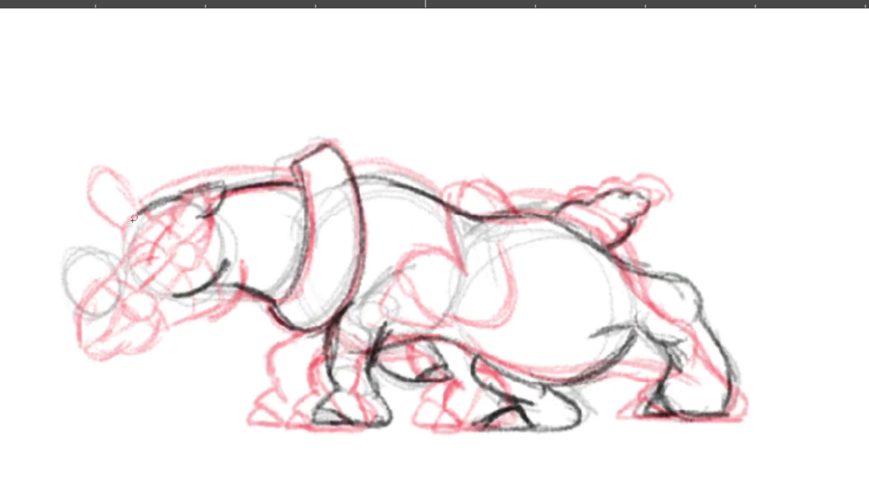
pyautogui.press('.')
pyautogui.moveTo(172, 187)
pyautogui.mouseDown()
pyautogui.moveTo(130, 200)
pyautogui.moveTo(129, 221)
pyautogui.mouseUp()
pyautogui.press('.')
pyautogui.press(',')
pyautogui.press('.')
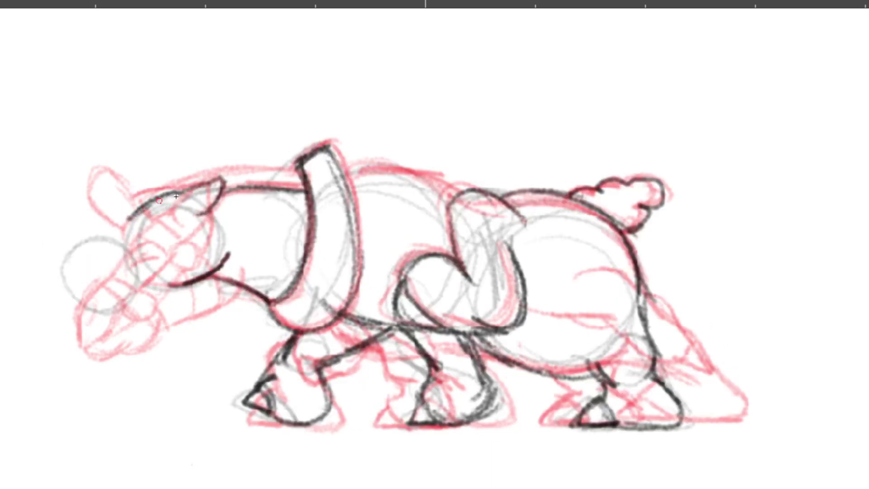
pyautogui.moveTo(216, 192); pyautogui.dragTo(262, 189)
pyautogui.press(',')
pyautogui.press(',')
pyautogui.press(',')
pyautogui.press(',')
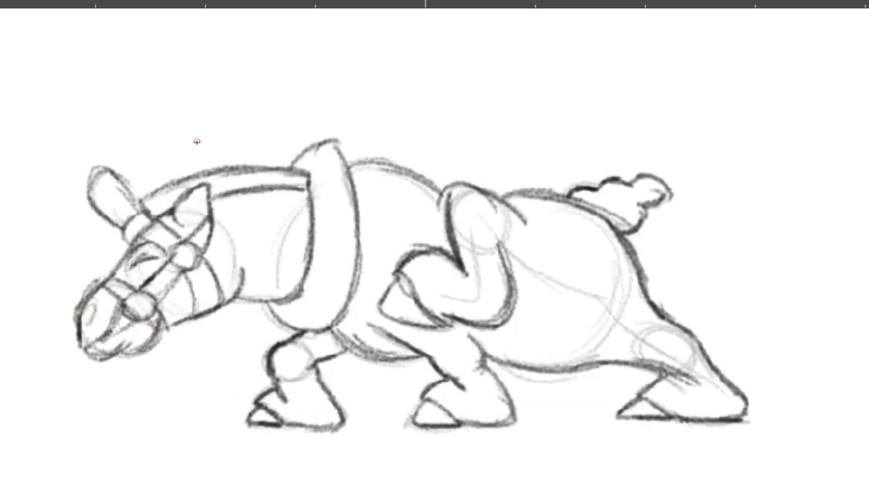
# Step: Draw the mane's top line from behind the forehead to the collar on the second and third drawings
pyautogui.press('.')
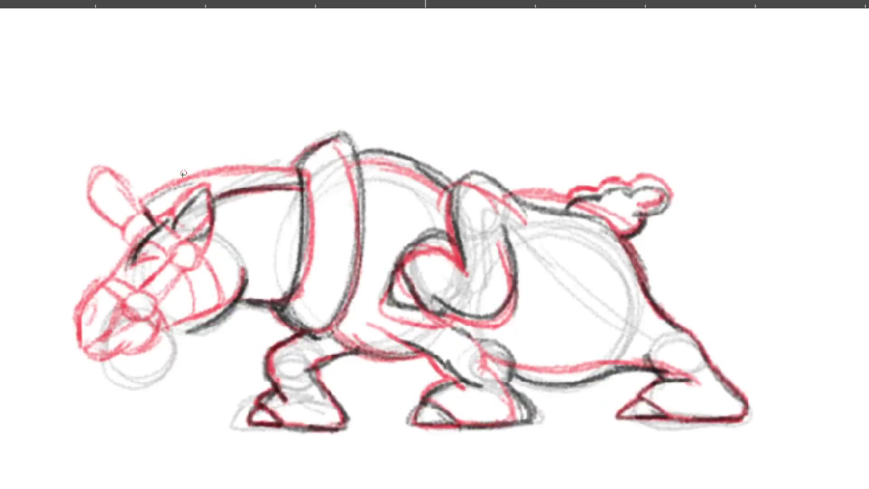
pyautogui.press(',')
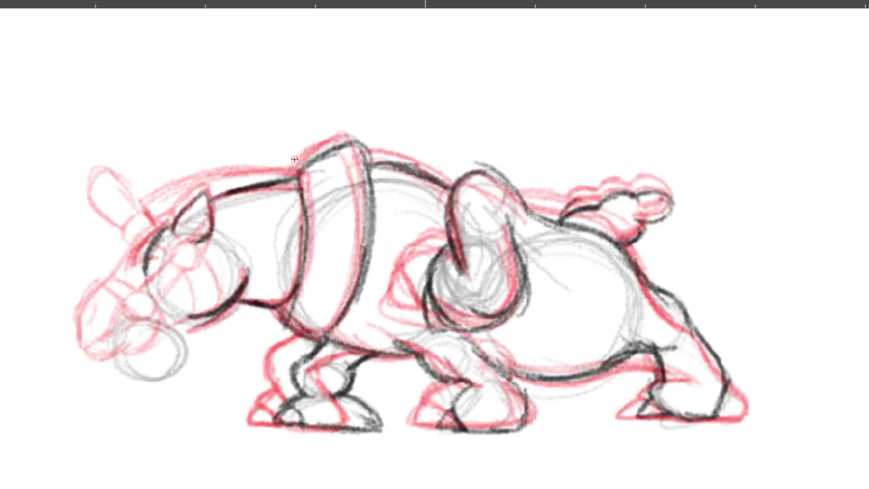
pyautogui.moveTo(159, 225)
pyautogui.mouseDown()
pyautogui.moveTo(156, 200)
pyautogui.moveTo(275, 168)
pyautogui.mouseUp()
pyautogui.moveTo(222, 175); pyautogui.dragTo(302, 169)
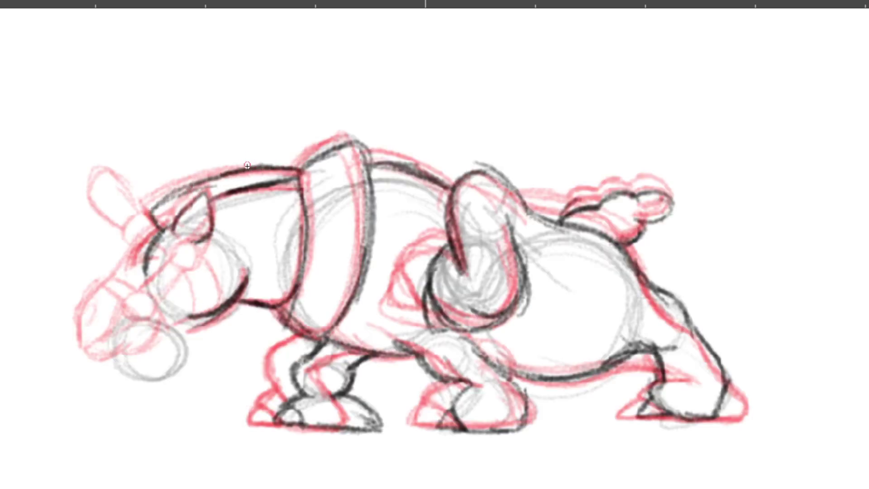
# Step: On the fourth drawing, draw the raised mane line above the neck and close its front end behind the forehead
pyautogui.press(',')
pyautogui.press(',')
pyautogui.press('Left')
pyautogui.press('Left')
pyautogui.press('Left')
pyautogui.press('Right')
pyautogui.press('Right')
pyautogui.press('Right')
pyautogui.press('Left')
pyautogui.press(',')
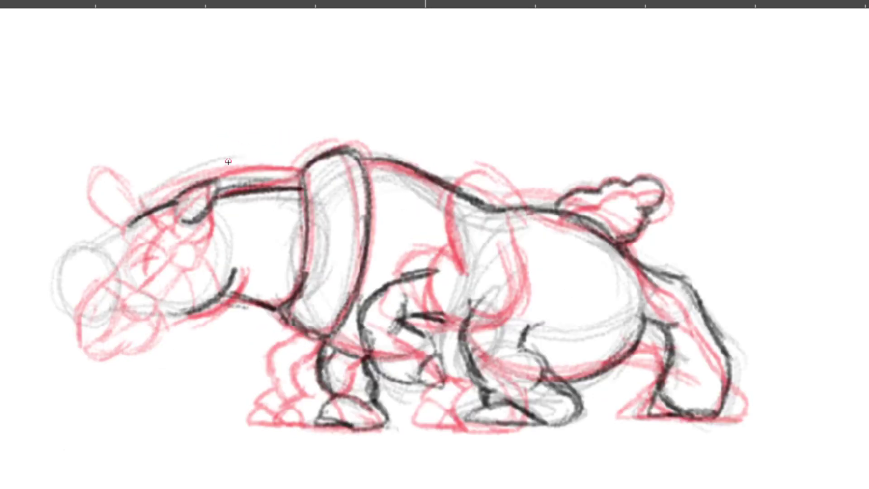
pyautogui.moveTo(157, 204)
pyautogui.mouseDown()
pyautogui.moveTo(146, 196)
pyautogui.moveTo(174, 171)
pyautogui.moveTo(248, 162)
pyautogui.moveTo(303, 171)
pyautogui.mouseUp()
pyautogui.moveTo(216, 164)
pyautogui.mouseDown()
pyautogui.moveTo(152, 179)
pyautogui.moveTo(150, 210)
pyautogui.mouseUp()
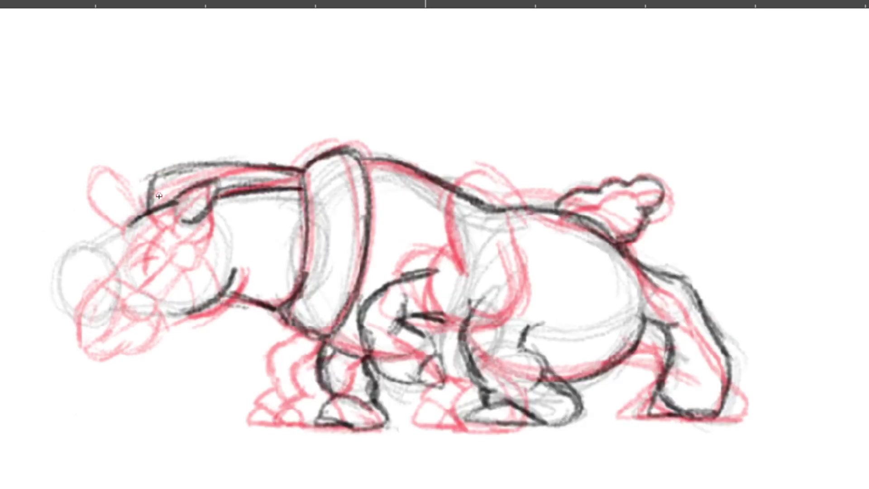
# Step: On the fifth drawing, outline the mane from the top of the head back to the collar and thicken its line
pyautogui.press('Right')
pyautogui.press('Left')
pyautogui.press('Right')
pyautogui.moveTo(153, 199)
pyautogui.mouseDown()
pyautogui.moveTo(167, 164)
pyautogui.moveTo(163, 173)
pyautogui.moveTo(241, 161)
pyautogui.mouseUp()
pyautogui.moveTo(187, 159); pyautogui.dragTo(295, 175)
pyautogui.moveTo(237, 163); pyautogui.dragTo(299, 178)
pyautogui.moveTo(179, 160); pyautogui.dragTo(300, 178)
pyautogui.moveTo(161, 173); pyautogui.dragTo(154, 199)
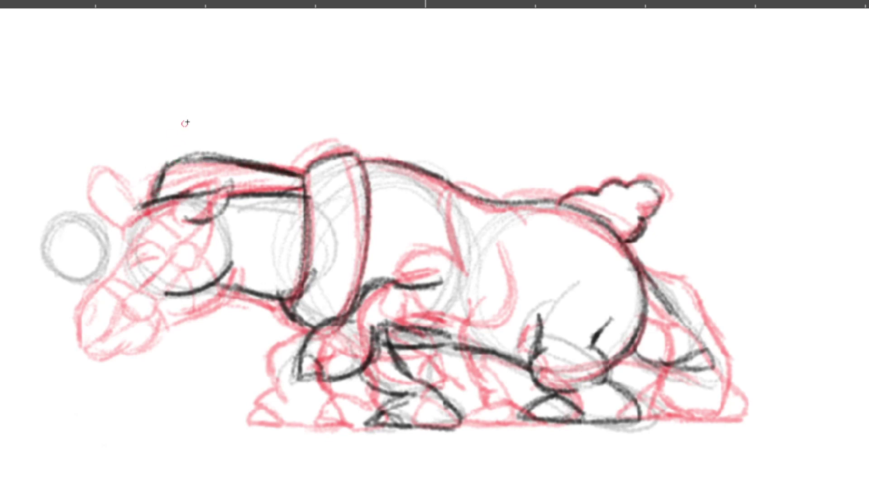
# Step: On the sixth drawing, outline the mane's front edge and its top line back to the collar
pyautogui.press('Right')
pyautogui.press('Left')
pyautogui.press('Left')
pyautogui.press('Right')
pyautogui.press('Left')
pyautogui.press('Right')
pyautogui.press('Right')
pyautogui.moveTo(157, 207); pyautogui.dragTo(206, 162)
pyautogui.moveTo(158, 187)
pyautogui.mouseDown()
pyautogui.moveTo(234, 169)
pyautogui.moveTo(300, 178)
pyautogui.mouseUp()
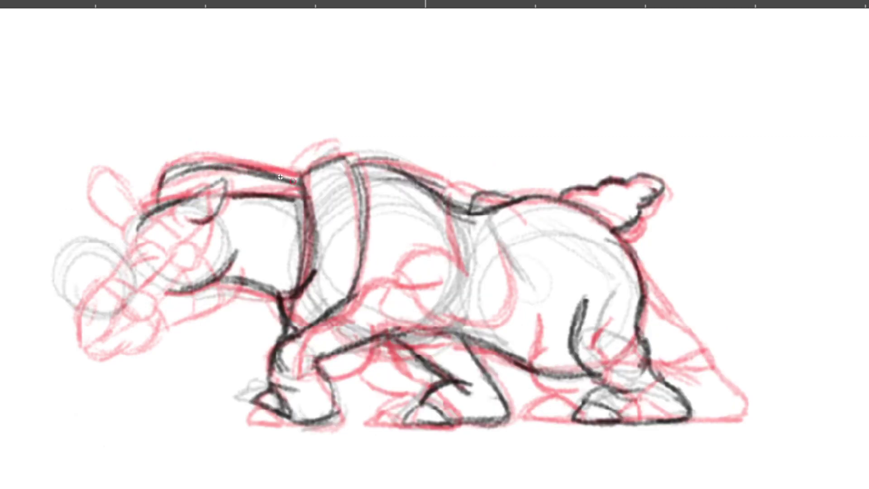
# Step: Draw the mane's top line from the forehead to the collar on the eighth and ninth drawings
pyautogui.press('Right')
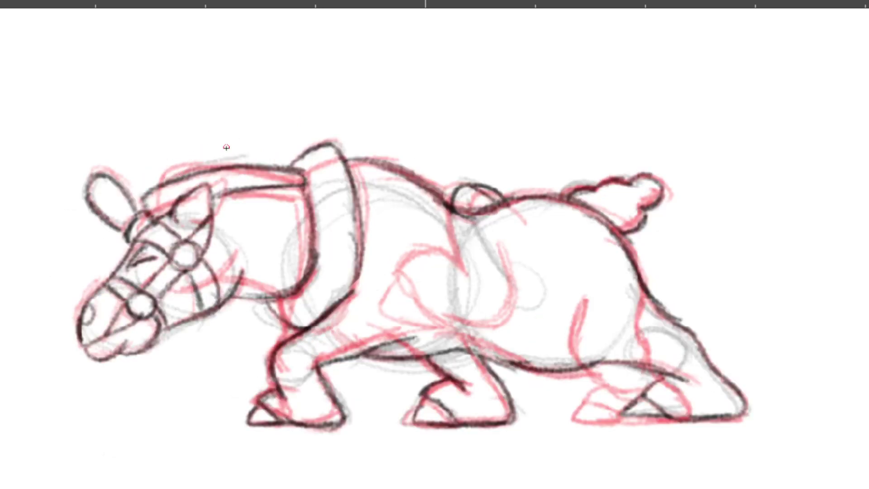
pyautogui.moveTo(149, 227)
pyautogui.mouseDown()
pyautogui.moveTo(145, 205)
pyautogui.moveTo(224, 163)
pyautogui.moveTo(306, 162)
pyautogui.moveTo(312, 181)
pyautogui.mouseUp()
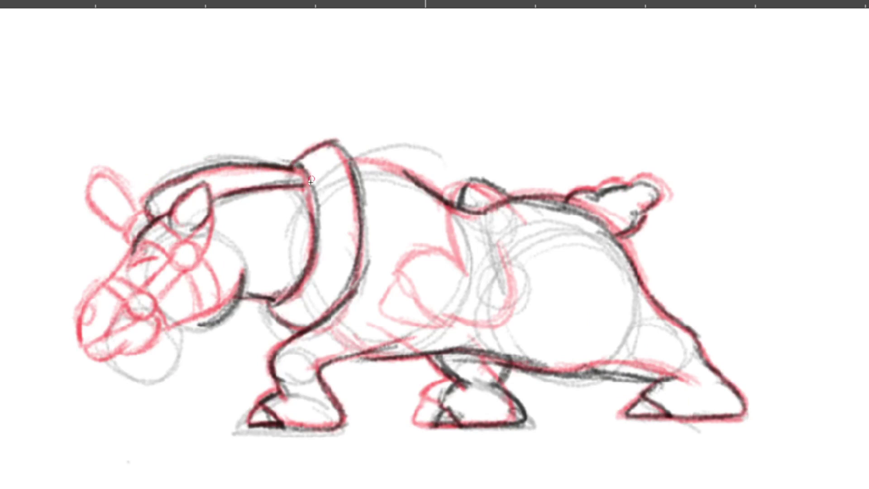
pyautogui.press('Right')
pyautogui.moveTo(151, 226)
pyautogui.mouseDown()
pyautogui.moveTo(166, 204)
pyautogui.moveTo(240, 170)
pyautogui.moveTo(262, 168)
pyautogui.moveTo(267, 178)
pyautogui.moveTo(248, 171)
pyautogui.moveTo(299, 168)
pyautogui.mouseUp()
# Step: Outline the mane above the neck on the tenth, eleventh and twelfth drawings
pyautogui.press('Right')
pyautogui.press('Left')
pyautogui.press('Right')
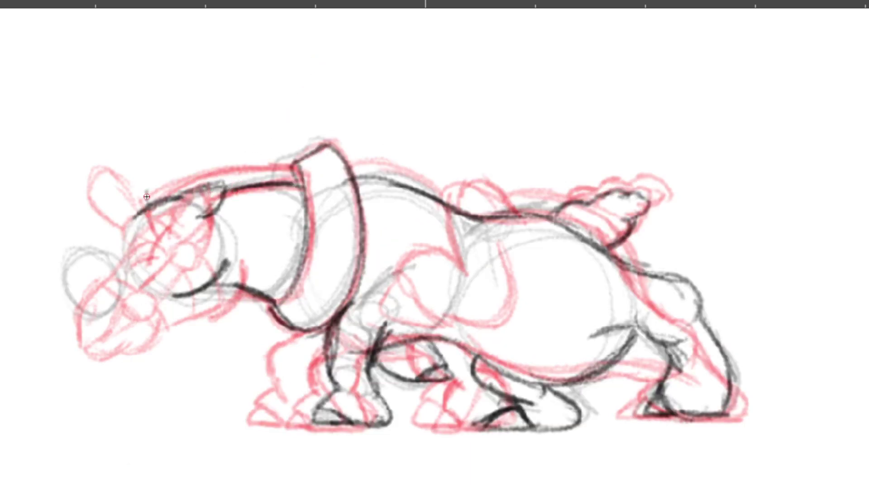
pyautogui.moveTo(148, 206)
pyautogui.mouseDown()
pyautogui.moveTo(151, 179)
pyautogui.moveTo(202, 165)
pyautogui.moveTo(297, 168)
pyautogui.mouseUp()
pyautogui.press('.')
pyautogui.moveTo(150, 193)
pyautogui.mouseDown()
pyautogui.moveTo(223, 157)
pyautogui.moveTo(199, 159)
pyautogui.moveTo(294, 170)
pyautogui.mouseUp()
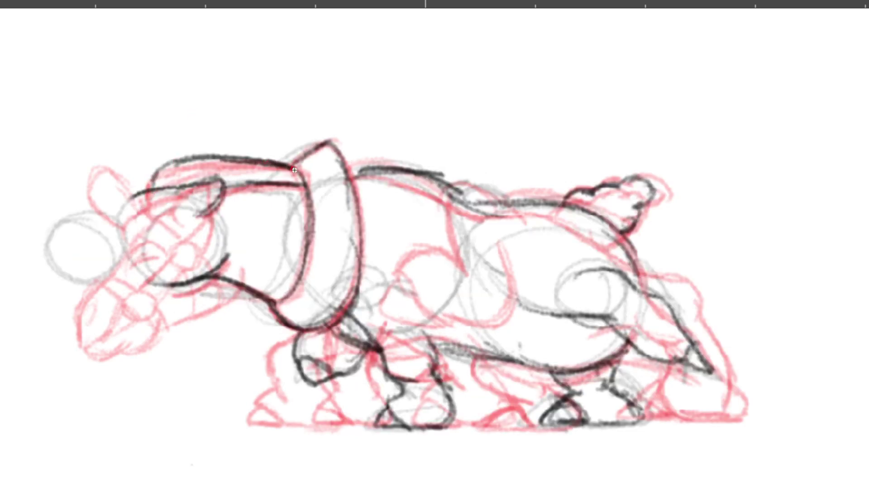
pyautogui.press('.')
pyautogui.moveTo(156, 194)
pyautogui.mouseDown()
pyautogui.moveTo(166, 168)
pyautogui.moveTo(226, 159)
pyautogui.moveTo(301, 170)
pyautogui.mouseUp()
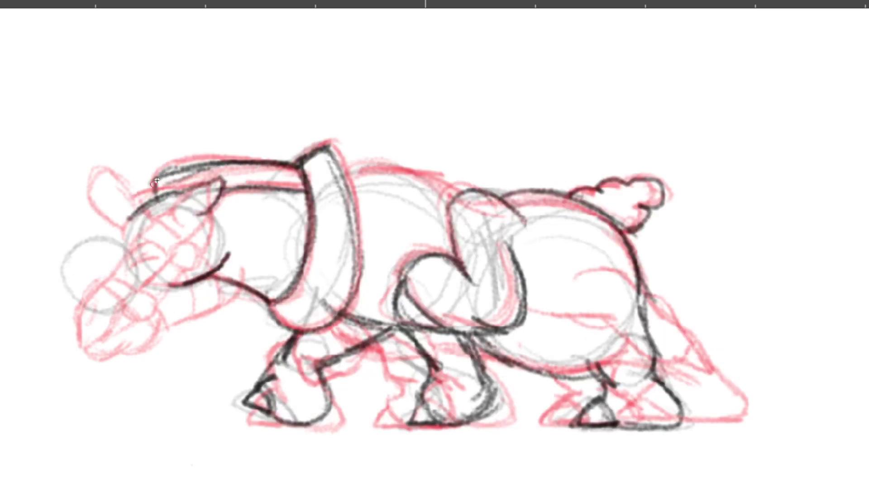
# Step: Draw the far ear and its base band in front of the forehead on the second and third drawings
pyautogui.press(',')
pyautogui.press('.')
pyautogui.press(',')
pyautogui.press('.')
pyautogui.press(',')
pyautogui.press(',')
pyautogui.press(',')
pyautogui.press(',')
pyautogui.press('.')
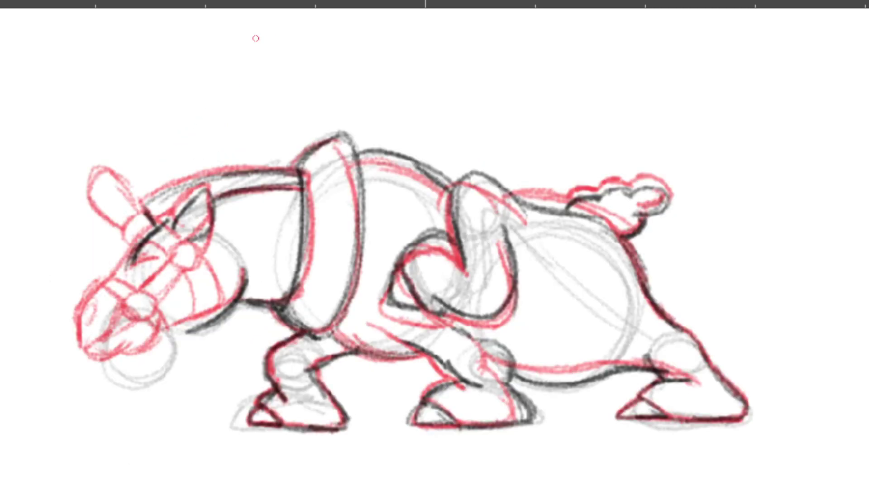
pyautogui.moveTo(144, 213)
pyautogui.mouseDown()
pyautogui.moveTo(134, 242)
pyautogui.moveTo(143, 215)
pyautogui.moveTo(130, 192)
pyautogui.moveTo(101, 180)
pyautogui.moveTo(90, 197)
pyautogui.moveTo(127, 231)
pyautogui.moveTo(141, 198)
pyautogui.moveTo(150, 226)
pyautogui.moveTo(142, 247)
pyautogui.moveTo(153, 255)
pyautogui.moveTo(135, 197)
pyautogui.moveTo(149, 217)
pyautogui.moveTo(129, 187)
pyautogui.moveTo(118, 181)
pyautogui.moveTo(103, 204)
pyautogui.moveTo(130, 236)
pyautogui.moveTo(105, 213)
pyautogui.moveTo(118, 186)
pyautogui.moveTo(147, 215)
pyautogui.mouseUp()
pyautogui.press('.')
pyautogui.moveTo(122, 181); pyautogui.dragTo(131, 231)
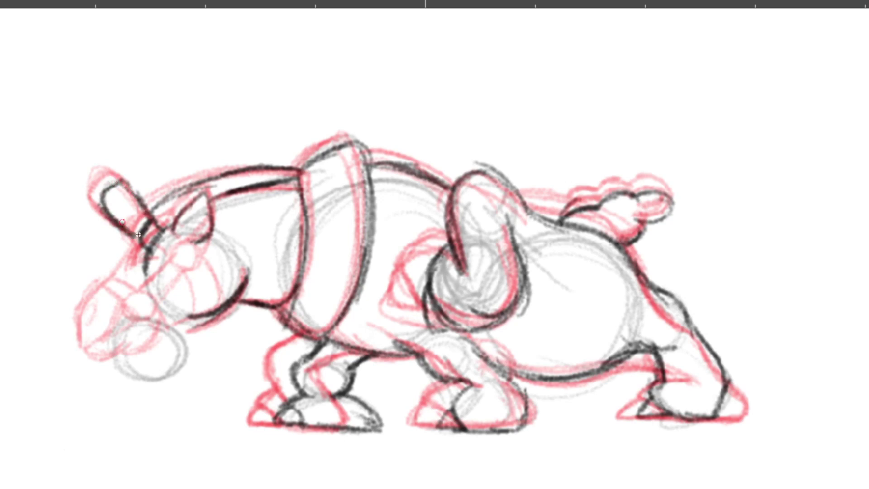
# Step: Draw the upward-swinging far ear on the fourth and fifth drawings
pyautogui.press('Right')
pyautogui.moveTo(132, 194)
pyautogui.mouseDown()
pyautogui.moveTo(125, 227)
pyautogui.moveTo(136, 222)
pyautogui.moveTo(120, 226)
pyautogui.moveTo(123, 201)
pyautogui.moveTo(145, 197)
pyautogui.moveTo(124, 203)
pyautogui.moveTo(116, 169)
pyautogui.moveTo(120, 192)
pyautogui.moveTo(131, 149)
pyautogui.moveTo(124, 154)
pyautogui.moveTo(140, 146)
pyautogui.moveTo(149, 164)
pyautogui.moveTo(153, 152)
pyautogui.moveTo(131, 139)
pyautogui.moveTo(120, 183)
pyautogui.moveTo(140, 203)
pyautogui.moveTo(121, 209)
pyautogui.mouseUp()
pyautogui.press('.')
pyautogui.moveTo(159, 172)
pyautogui.mouseDown()
pyautogui.moveTo(131, 179)
pyautogui.moveTo(129, 208)
pyautogui.moveTo(144, 132)
pyautogui.moveTo(170, 127)
pyautogui.moveTo(150, 124)
pyautogui.moveTo(161, 173)
pyautogui.moveTo(168, 124)
pyautogui.moveTo(129, 172)
pyautogui.mouseUp()
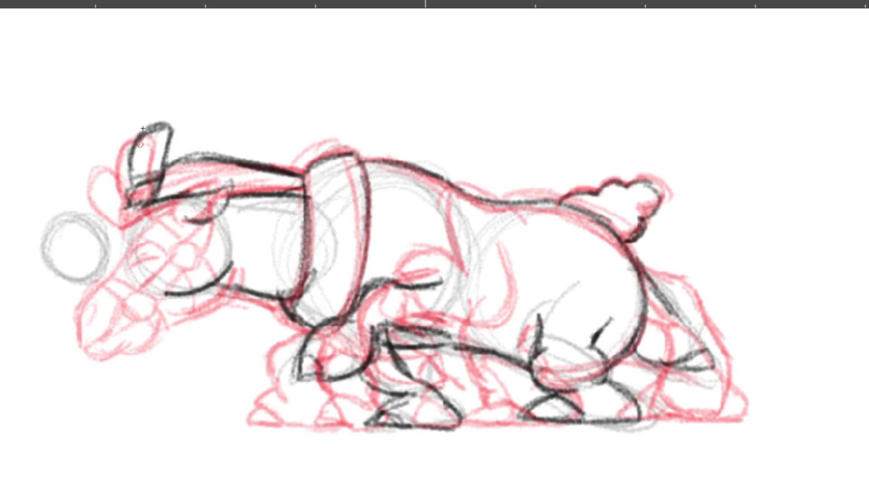
# Step: On the sixth drawing, draw the upright far ear and its base at the top of the head
pyautogui.press('Right')
pyautogui.press('Right')
pyautogui.press('Right')
pyautogui.press('Left')
pyautogui.press('Left')
pyautogui.press('Right')
pyautogui.press('Right')
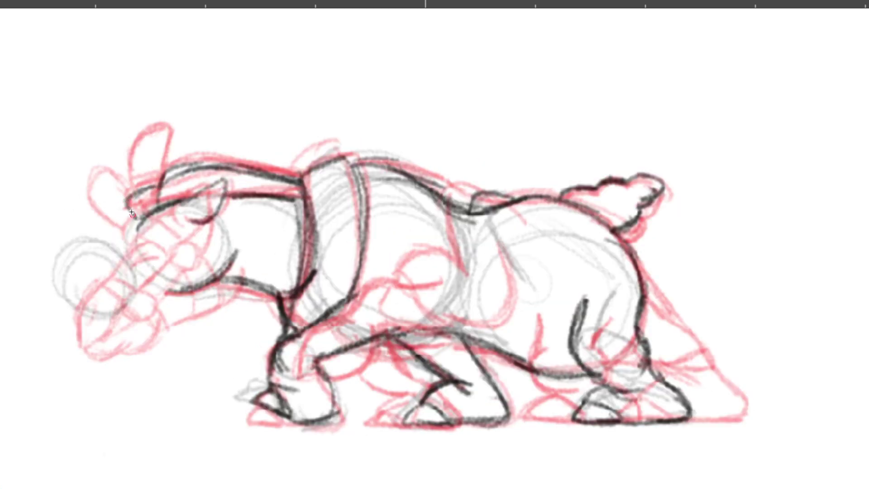
pyautogui.moveTo(133, 189)
pyautogui.mouseDown()
pyautogui.moveTo(141, 143)
pyautogui.moveTo(172, 132)
pyautogui.moveTo(159, 186)
pyautogui.moveTo(178, 135)
pyautogui.moveTo(137, 174)
pyautogui.mouseUp()
pyautogui.moveTo(132, 209)
pyautogui.mouseDown()
pyautogui.moveTo(130, 244)
pyautogui.moveTo(136, 210)
pyautogui.moveTo(123, 217)
pyautogui.moveTo(112, 165)
pyautogui.moveTo(146, 199)
pyautogui.moveTo(142, 167)
pyautogui.moveTo(116, 221)
pyautogui.moveTo(144, 211)
pyautogui.moveTo(132, 174)
pyautogui.mouseUp()
# Step: On the ninth drawing, draw the bridge of the nose from the forehead down to the muzzle tip
pyautogui.press('Right')
pyautogui.press('Right')
pyautogui.press('Right')
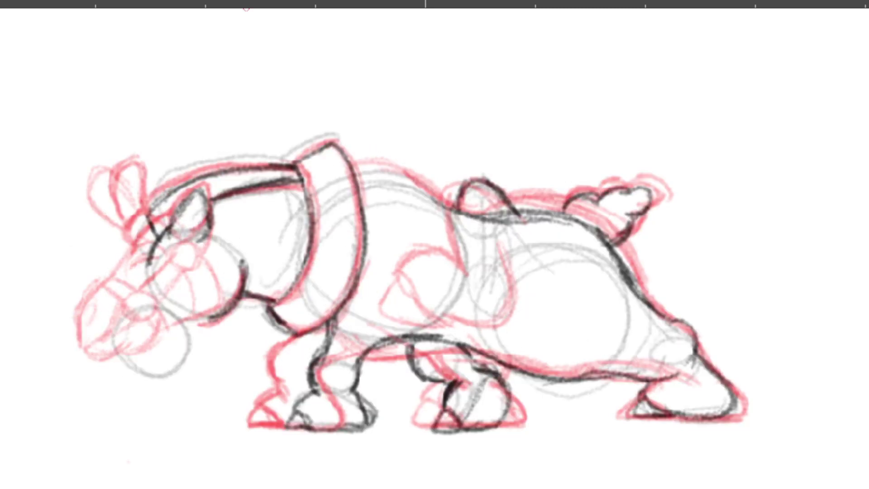
pyautogui.moveTo(145, 237)
pyautogui.mouseDown()
pyautogui.moveTo(137, 279)
pyautogui.moveTo(145, 253)
pyautogui.moveTo(118, 285)
pyautogui.moveTo(151, 247)
pyautogui.moveTo(119, 283)
pyautogui.moveTo(148, 254)
pyautogui.moveTo(127, 300)
pyautogui.mouseUp()
pyautogui.moveTo(145, 264)
pyautogui.mouseDown()
pyautogui.moveTo(117, 335)
pyautogui.moveTo(119, 366)
pyautogui.moveTo(129, 371)
pyautogui.mouseUp()
pyautogui.press(',')
pyautogui.press('.')
pyautogui.moveTo(122, 312); pyautogui.dragTo(126, 363)
pyautogui.press('Left')
pyautogui.press('Right')
# Step: On the ninth drawing, draw the narrow far ear and its base above the forehead
pyautogui.moveTo(139, 261)
pyautogui.mouseDown()
pyautogui.moveTo(152, 230)
pyautogui.moveTo(135, 260)
pyautogui.moveTo(128, 190)
pyautogui.moveTo(129, 213)
pyautogui.moveTo(148, 177)
pyautogui.moveTo(148, 199)
pyautogui.moveTo(131, 186)
pyautogui.moveTo(131, 240)
pyautogui.mouseUp()
pyautogui.moveTo(144, 177); pyautogui.dragTo(126, 220)
pyautogui.moveTo(149, 177); pyautogui.dragTo(152, 220)
pyautogui.press('Left')
pyautogui.press('Right')
pyautogui.press('Right')
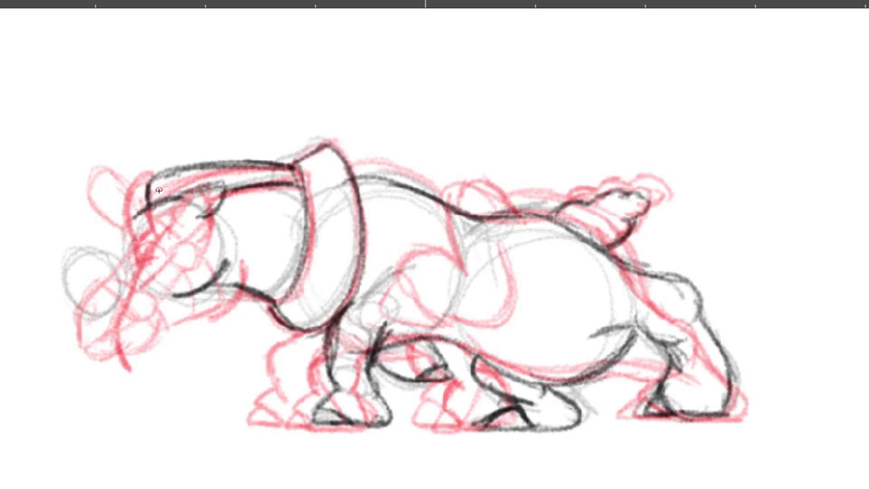
# Step: Draw the nose bridge and the far ear on the tenth and eleventh drawings
pyautogui.moveTo(151, 206)
pyautogui.mouseDown()
pyautogui.moveTo(91, 249)
pyautogui.moveTo(102, 242)
pyautogui.moveTo(78, 248)
pyautogui.mouseUp()
pyautogui.moveTo(124, 225)
pyautogui.mouseDown()
pyautogui.moveTo(82, 250)
pyautogui.moveTo(63, 283)
pyautogui.moveTo(88, 249)
pyautogui.moveTo(134, 222)
pyautogui.moveTo(132, 195)
pyautogui.moveTo(148, 197)
pyautogui.moveTo(150, 145)
pyautogui.moveTo(136, 149)
pyautogui.moveTo(163, 142)
pyautogui.moveTo(125, 169)
pyautogui.moveTo(129, 181)
pyautogui.moveTo(96, 209)
pyautogui.moveTo(69, 215)
pyautogui.mouseUp()
pyautogui.press('.')
pyautogui.moveTo(134, 195)
pyautogui.mouseDown()
pyautogui.moveTo(139, 173)
pyautogui.moveTo(152, 183)
pyautogui.moveTo(136, 166)
pyautogui.moveTo(159, 141)
pyautogui.moveTo(193, 131)
pyautogui.moveTo(160, 167)
pyautogui.moveTo(188, 135)
pyautogui.moveTo(139, 156)
pyautogui.moveTo(149, 144)
pyautogui.moveTo(164, 160)
pyautogui.moveTo(189, 130)
pyautogui.mouseUp()
pyautogui.moveTo(162, 161); pyautogui.dragTo(186, 132)
# Step: On the twelfth drawing, draw the nose bridge and the far ear, and return to the second drawing
pyautogui.press('Right')
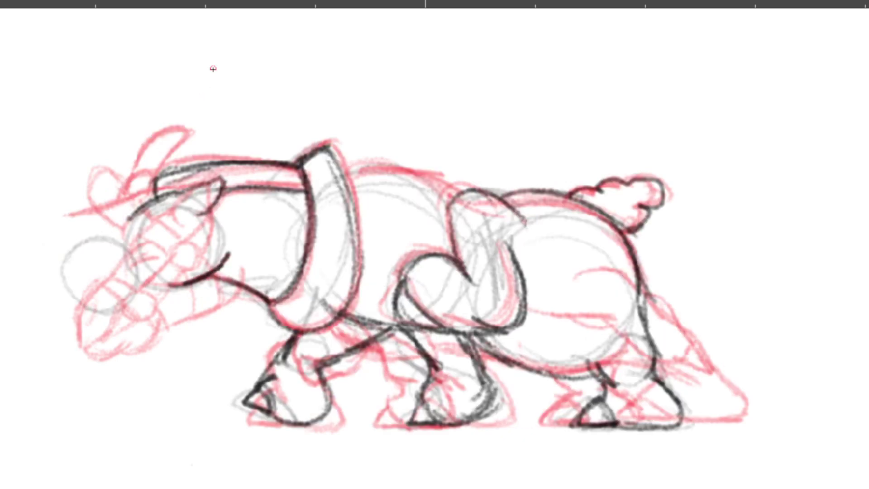
pyautogui.moveTo(148, 204)
pyautogui.mouseDown()
pyautogui.moveTo(66, 248)
pyautogui.moveTo(116, 226)
pyautogui.moveTo(107, 231)
pyautogui.moveTo(142, 194)
pyautogui.moveTo(130, 217)
pyautogui.moveTo(152, 182)
pyautogui.moveTo(128, 216)
pyautogui.moveTo(150, 187)
pyautogui.moveTo(135, 197)
pyautogui.moveTo(149, 146)
pyautogui.moveTo(163, 132)
pyautogui.moveTo(179, 134)
pyautogui.moveTo(162, 175)
pyautogui.moveTo(175, 153)
pyautogui.moveTo(156, 144)
pyautogui.moveTo(165, 147)
pyautogui.moveTo(148, 180)
pyautogui.moveTo(172, 142)
pyautogui.moveTo(148, 156)
pyautogui.mouseUp()
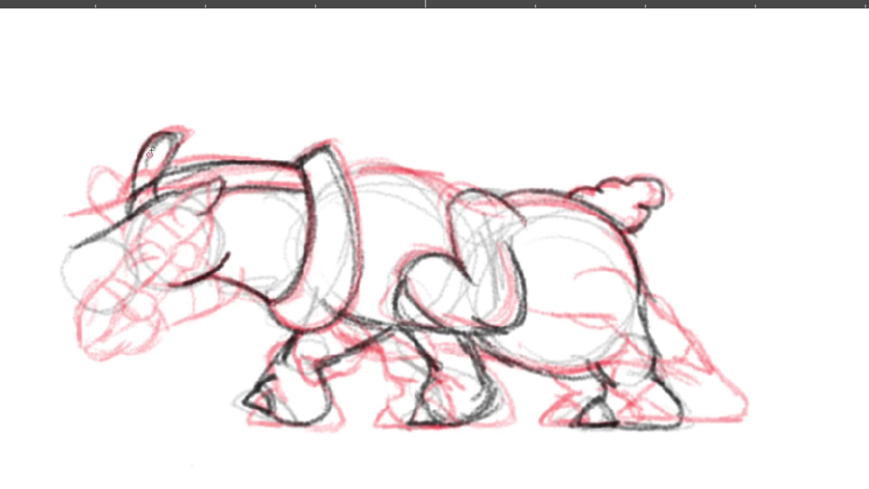
pyautogui.press('Left')
pyautogui.press('Right')
pyautogui.press('Left')
pyautogui.press('Left')
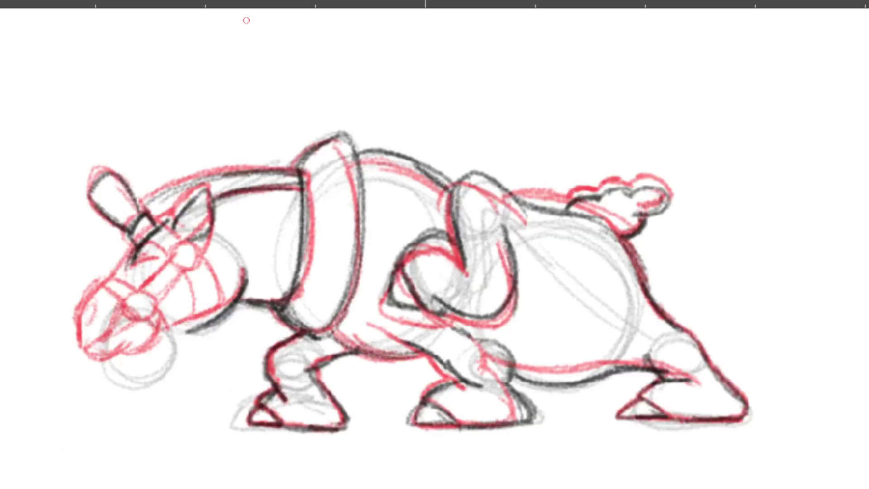
# Step: Draw the round bridle ring on the cheek on the second and third drawings
pyautogui.moveTo(186, 252)
pyautogui.mouseDown()
pyautogui.moveTo(183, 277)
pyautogui.moveTo(200, 265)
pyautogui.moveTo(191, 254)
pyautogui.moveTo(179, 267)
pyautogui.moveTo(196, 257)
pyautogui.mouseUp()
pyautogui.press('Right')
pyautogui.press('Left')
pyautogui.press('Right')
pyautogui.moveTo(186, 255)
pyautogui.mouseDown()
pyautogui.moveTo(196, 276)
pyautogui.moveTo(200, 255)
pyautogui.mouseUp()
pyautogui.press('Left')
pyautogui.press('Right')
pyautogui.press('Left')
pyautogui.press('Right')
pyautogui.press('Right')
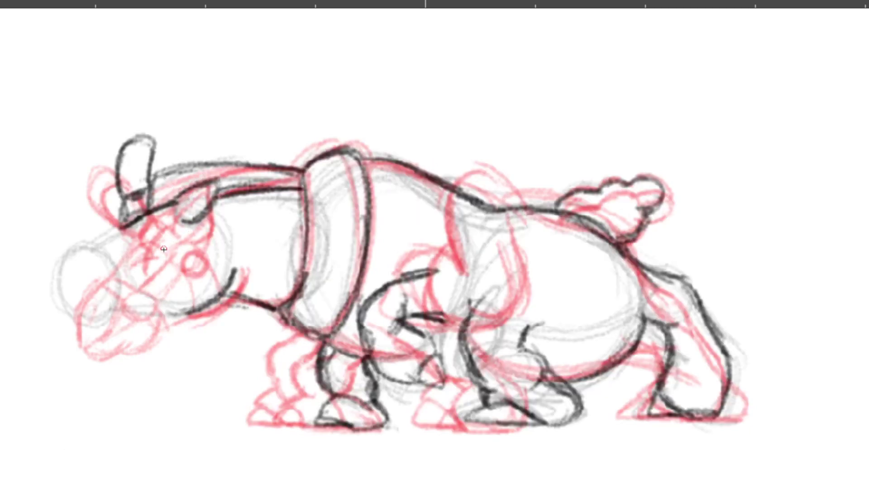
# Step: Draw the round bridle ring on the cheek across the remaining in-between drawings
pyautogui.moveTo(162, 245)
pyautogui.mouseDown()
pyautogui.moveTo(185, 242)
pyautogui.moveTo(170, 260)
pyautogui.moveTo(163, 240)
pyautogui.mouseUp()
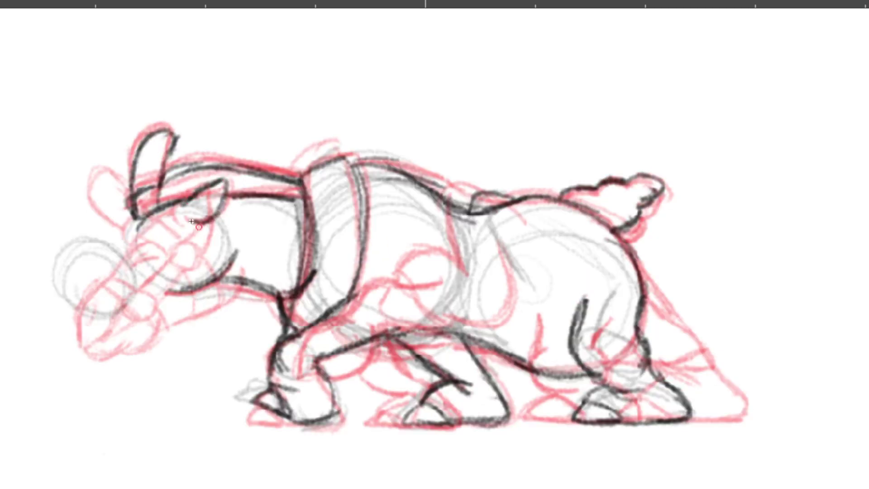
pyautogui.moveTo(178, 238)
pyautogui.mouseDown()
pyautogui.moveTo(184, 258)
pyautogui.moveTo(195, 242)
pyautogui.moveTo(179, 230)
pyautogui.mouseUp()
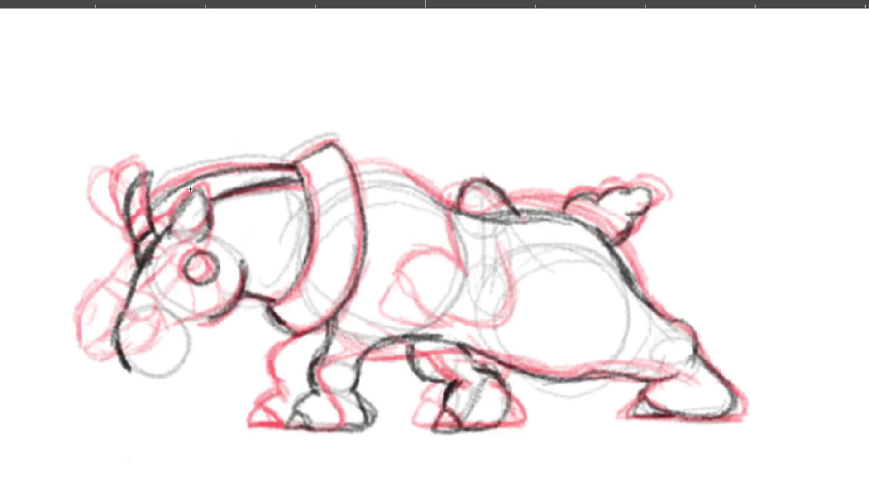
pyautogui.moveTo(176, 235)
pyautogui.mouseDown()
pyautogui.moveTo(185, 260)
pyautogui.moveTo(182, 232)
pyautogui.moveTo(179, 259)
pyautogui.moveTo(190, 231)
pyautogui.moveTo(176, 250)
pyautogui.moveTo(182, 220)
pyautogui.moveTo(170, 246)
pyautogui.moveTo(192, 231)
pyautogui.mouseUp()
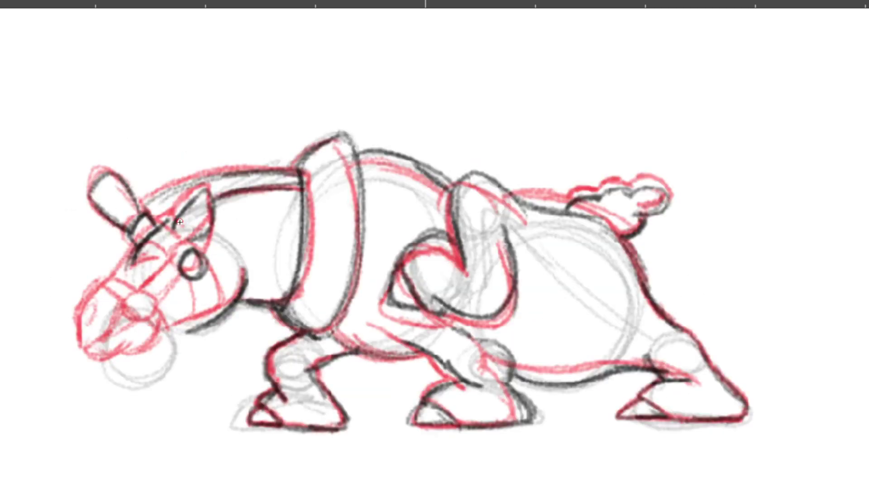
# Step: On the second drawing, draw the nose bridge from the forehead down to the front of the muzzle
pyautogui.press('space')
pyautogui.moveTo(132, 257)
pyautogui.mouseDown()
pyautogui.moveTo(109, 290)
pyautogui.moveTo(101, 328)
pyautogui.mouseUp()
pyautogui.moveTo(127, 272); pyautogui.dragTo(98, 334)
pyautogui.moveTo(113, 302)
pyautogui.mouseDown()
pyautogui.moveTo(99, 336)
pyautogui.moveTo(104, 373)
pyautogui.mouseUp()
pyautogui.moveTo(105, 322); pyautogui.dragTo(99, 353)
pyautogui.moveTo(127, 261); pyautogui.dragTo(103, 316)
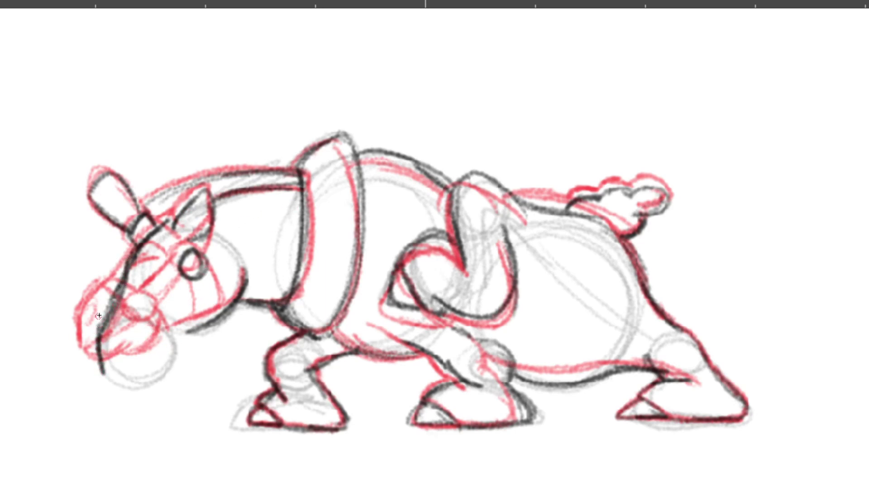
pyautogui.moveTo(99, 354); pyautogui.dragTo(103, 380)
pyautogui.press('Left')
pyautogui.press('Right')
pyautogui.press('Left')
pyautogui.press('Right')
pyautogui.moveTo(156, 326)
pyautogui.mouseDown()
pyautogui.moveTo(138, 338)
pyautogui.moveTo(156, 351)
pyautogui.moveTo(158, 329)
pyautogui.mouseUp()
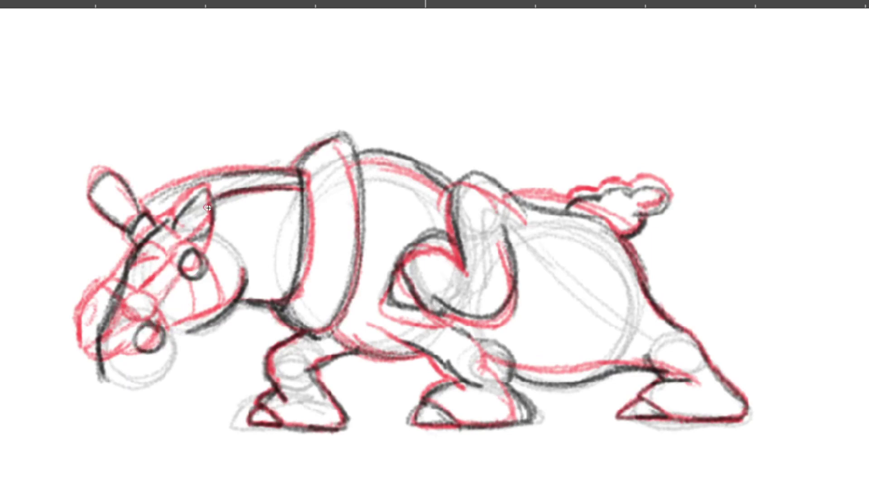
pyautogui.press('Left')
pyautogui.press('Right')
pyautogui.moveTo(128, 339); pyautogui.dragTo(110, 313)
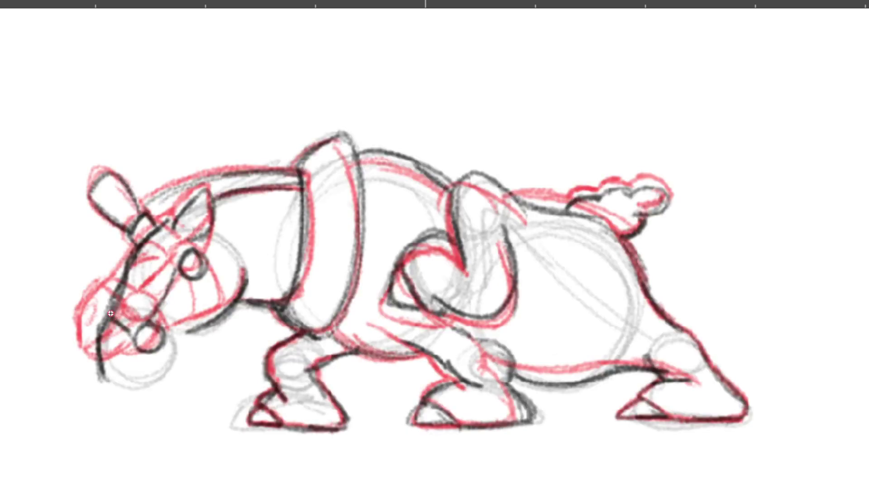
pyautogui.hotkey('ctrl', 'z')
pyautogui.hotkey('ctrl', 'z')
pyautogui.hotkey('ctrl', 'z')
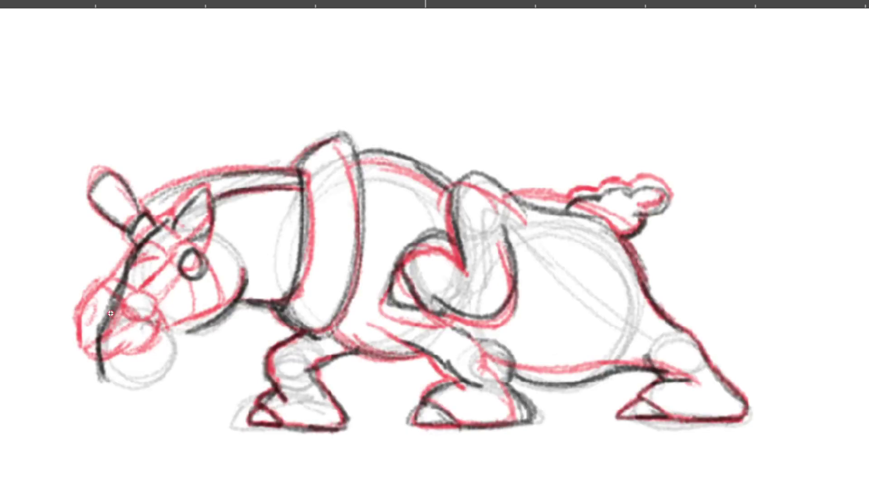
# Step: On the second drawing, draw the lower bridle ring, the cheek strap joining both rings, and the bands across the cheek
pyautogui.moveTo(137, 322)
pyautogui.mouseDown()
pyautogui.moveTo(154, 312)
pyautogui.moveTo(141, 319)
pyautogui.moveTo(180, 266)
pyautogui.mouseUp()
pyautogui.moveTo(172, 320)
pyautogui.mouseDown()
pyautogui.moveTo(193, 269)
pyautogui.moveTo(203, 317)
pyautogui.mouseUp()
pyautogui.moveTo(196, 286); pyautogui.dragTo(205, 319)
pyautogui.moveTo(203, 264); pyautogui.dragTo(228, 303)
# Step: On the second drawing, draw the brow strap from the cheek ring to the forehead and add the eye
pyautogui.moveTo(177, 265); pyautogui.dragTo(157, 234)
pyautogui.moveTo(157, 235)
pyautogui.mouseDown()
pyautogui.moveTo(179, 262)
pyautogui.moveTo(167, 220)
pyautogui.moveTo(192, 249)
pyautogui.mouseUp()
pyautogui.moveTo(143, 280)
pyautogui.mouseDown()
pyautogui.moveTo(164, 264)
pyautogui.moveTo(150, 255)
pyautogui.mouseUp()
pyautogui.press('Left')
pyautogui.press('Right')
pyautogui.press('Left')
pyautogui.press('Right')
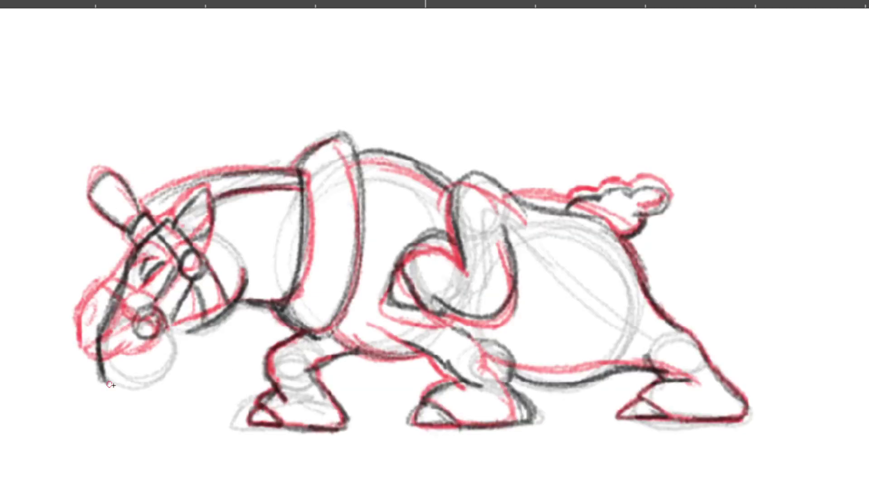
# Step: On the second drawing, outline the muzzle, mouth and chin, add the nostril, and connect the jaw to the cheek
pyautogui.press('Left')
pyautogui.press('Right')
pyautogui.moveTo(104, 382)
pyautogui.mouseDown()
pyautogui.moveTo(132, 359)
pyautogui.moveTo(135, 325)
pyautogui.moveTo(111, 356)
pyautogui.moveTo(143, 380)
pyautogui.moveTo(154, 367)
pyautogui.moveTo(169, 369)
pyautogui.moveTo(176, 338)
pyautogui.mouseUp()
pyautogui.press('Left')
pyautogui.press('Right')
pyautogui.press('Left')
pyautogui.press('Right')
pyautogui.press('Left')
pyautogui.press('Right')
pyautogui.press('Left')
pyautogui.press('Right')
pyautogui.moveTo(155, 370)
pyautogui.mouseDown()
pyautogui.moveTo(184, 325)
pyautogui.moveTo(201, 320)
pyautogui.mouseUp()
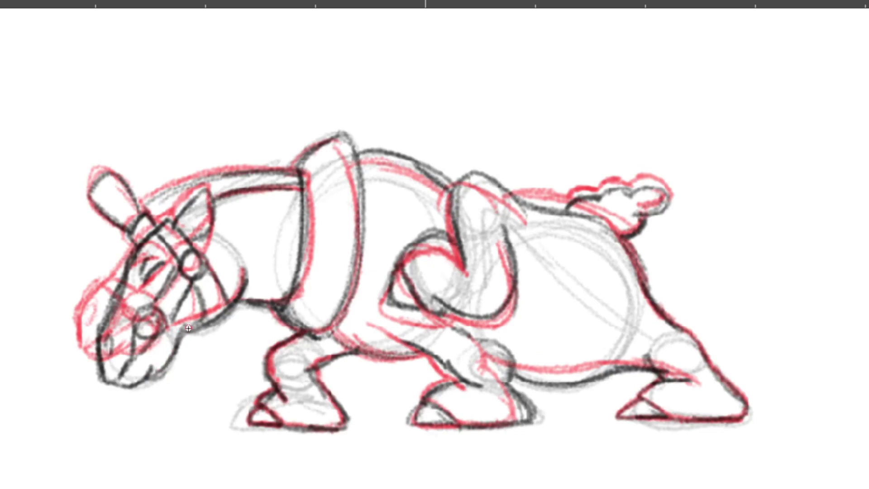
# Step: On the second drawing, add the noseband across the muzzle and around the lower ring, and advance to the third drawing
pyautogui.press('Left')
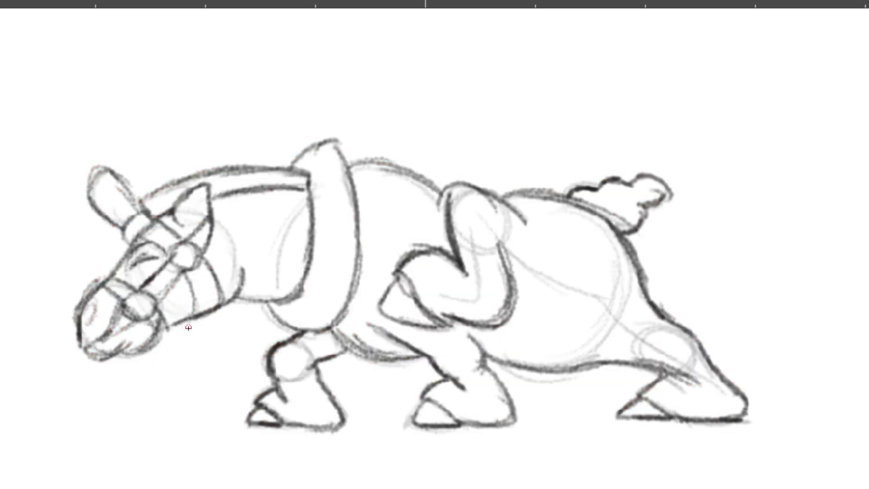
pyautogui.press('Right')
pyautogui.press('Left')
pyautogui.press('Right')
pyautogui.moveTo(135, 322)
pyautogui.mouseDown()
pyautogui.moveTo(109, 324)
pyautogui.moveTo(137, 321)
pyautogui.moveTo(112, 321)
pyautogui.moveTo(116, 309)
pyautogui.moveTo(160, 303)
pyautogui.moveTo(162, 332)
pyautogui.moveTo(152, 334)
pyautogui.moveTo(182, 329)
pyautogui.mouseUp()
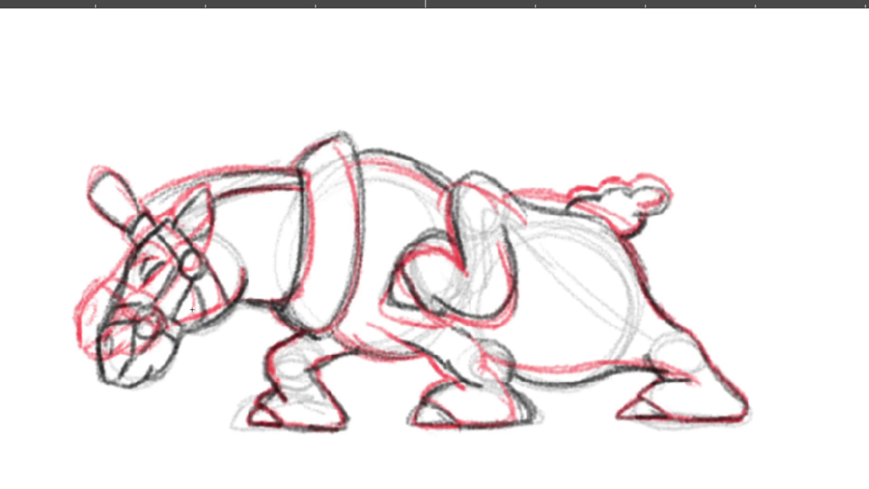
pyautogui.press('Left')
pyautogui.press('Right')
pyautogui.press('Right')
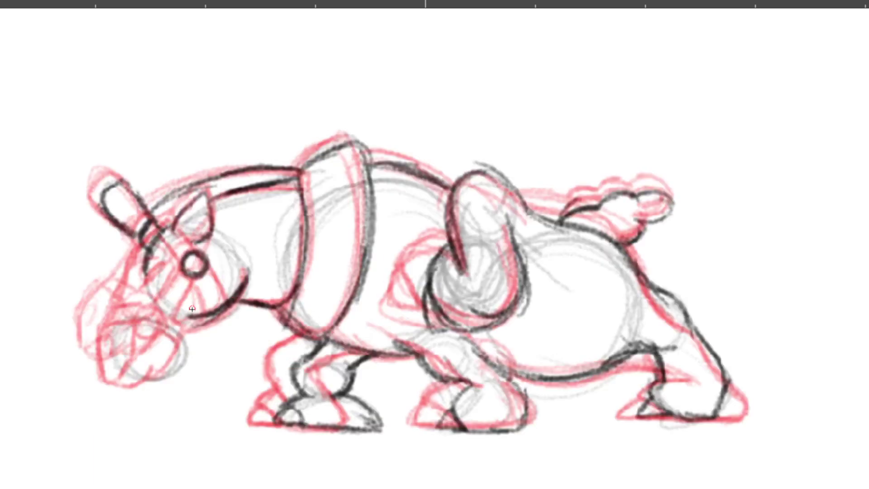
# Step: On the third drawing, outline the nose bridge from the forehead down to the front of the muzzle
pyautogui.press('Left')
pyautogui.press('Right')
pyautogui.press('/')
pyautogui.press('/')
pyautogui.press('Right')
pyautogui.moveTo(145, 245)
pyautogui.mouseDown()
pyautogui.moveTo(108, 324)
pyautogui.moveTo(113, 366)
pyautogui.mouseUp()
pyautogui.moveTo(123, 301); pyautogui.dragTo(119, 373)
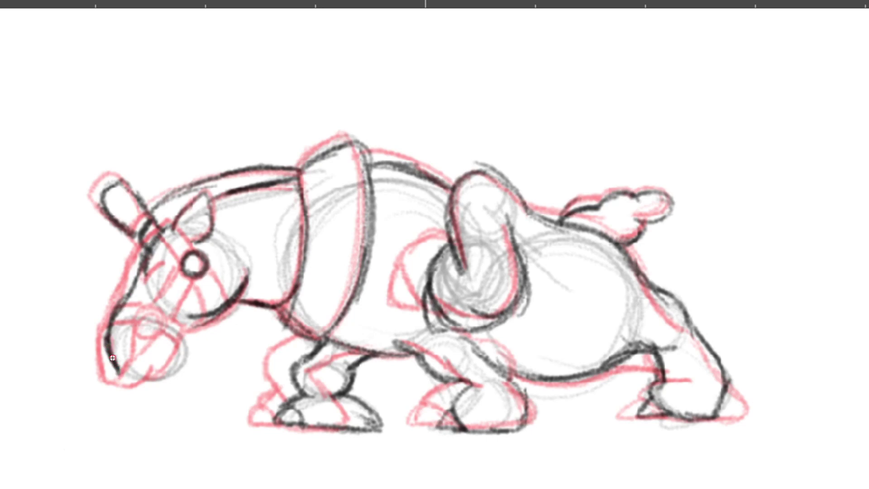
# Step: On the third drawing, outline the chin and the rear of the muzzle and connect them to the jaw
pyautogui.press('Left')
pyautogui.press('Right')
pyautogui.press('Left')
pyautogui.press('Right')
pyautogui.moveTo(194, 332)
pyautogui.mouseDown()
pyautogui.moveTo(185, 358)
pyautogui.moveTo(163, 375)
pyautogui.mouseUp()
pyautogui.moveTo(109, 355)
pyautogui.mouseDown()
pyautogui.moveTo(124, 383)
pyautogui.moveTo(150, 378)
pyautogui.moveTo(121, 368)
pyautogui.moveTo(164, 359)
pyautogui.moveTo(138, 382)
pyautogui.moveTo(165, 373)
pyautogui.mouseUp()
pyautogui.press('Left')
pyautogui.press('Right')
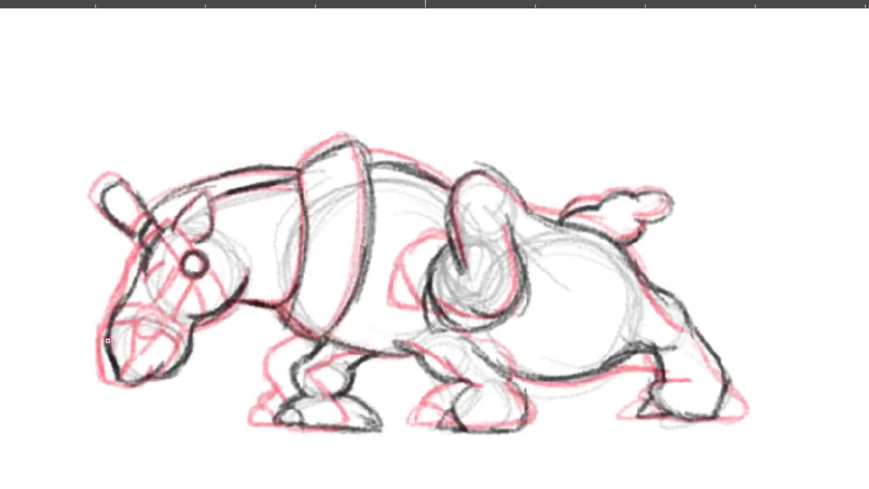
# Step: On the third drawing, draw the lower bridle ring and the cheek strap joining it to the upper ring
pyautogui.press('Left')
pyautogui.press('Right')
pyautogui.press('Left')
pyautogui.press('Right')
pyautogui.press('Left')
pyautogui.press('Right')
pyautogui.press('Left')
pyautogui.press('Right')
pyautogui.hotkey('alt', 'o')
pyautogui.hotkey('alt', 'o')
pyautogui.moveTo(146, 318)
pyautogui.mouseDown()
pyautogui.moveTo(172, 332)
pyautogui.moveTo(166, 306)
pyautogui.moveTo(143, 323)
pyautogui.moveTo(177, 277)
pyautogui.moveTo(168, 293)
pyautogui.moveTo(180, 273)
pyautogui.mouseUp()
pyautogui.moveTo(193, 280); pyautogui.dragTo(177, 319)
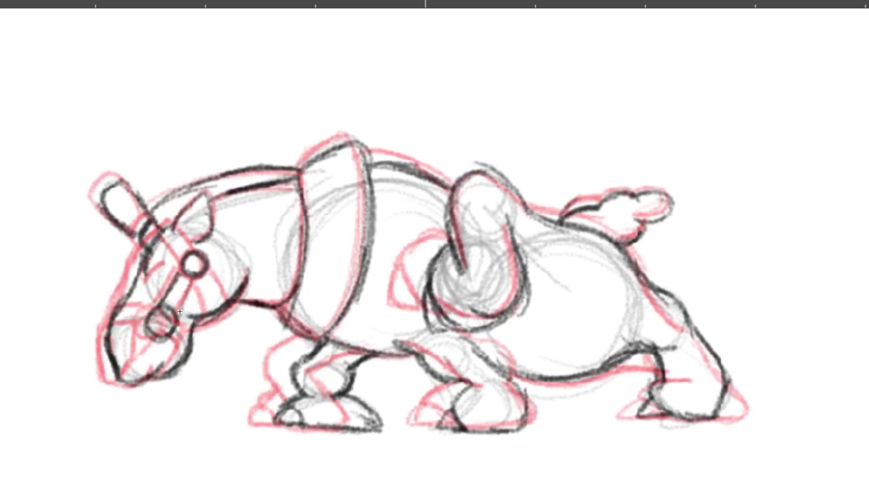
# Step: Flip between the neighbouring drawings to compare the muzzle and bridle placement on the third drawing
pyautogui.press('Left')
pyautogui.press('Right')
pyautogui.press('Left')
pyautogui.press('Right')
pyautogui.press('Right')
pyautogui.press('Left')
pyautogui.press('Left')
pyautogui.press('Right')
pyautogui.press('Left')
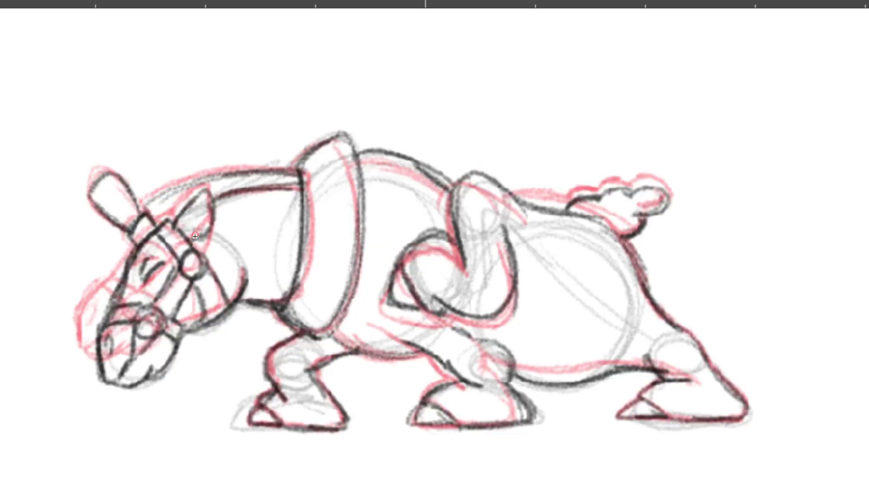
pyautogui.press('Right')
# Step: On the third drawing, draw the mouth line and nostril and wrap the noseband across the muzzle and lower ring
pyautogui.moveTo(144, 344)
pyautogui.mouseDown()
pyautogui.moveTo(137, 362)
pyautogui.moveTo(163, 344)
pyautogui.moveTo(120, 381)
pyautogui.mouseUp()
pyautogui.moveTo(142, 351); pyautogui.dragTo(123, 381)
pyautogui.press('Left')
pyautogui.press('Right')
pyautogui.moveTo(114, 341)
pyautogui.mouseDown()
pyautogui.moveTo(115, 352)
pyautogui.moveTo(144, 311)
pyautogui.moveTo(151, 319)
pyautogui.moveTo(127, 293)
pyautogui.mouseUp()
pyautogui.moveTo(172, 321)
pyautogui.mouseDown()
pyautogui.moveTo(183, 340)
pyautogui.moveTo(176, 356)
pyautogui.mouseUp()
# Step: On the third drawing, add the eye between the forehead and the cheek ring, matching the neighbouring drawings
pyautogui.press('Right')
pyautogui.press('Left')
pyautogui.press('Right')
pyautogui.press('Left')
pyautogui.moveTo(169, 267)
pyautogui.mouseDown()
pyautogui.moveTo(152, 277)
pyautogui.moveTo(157, 261)
pyautogui.mouseUp()
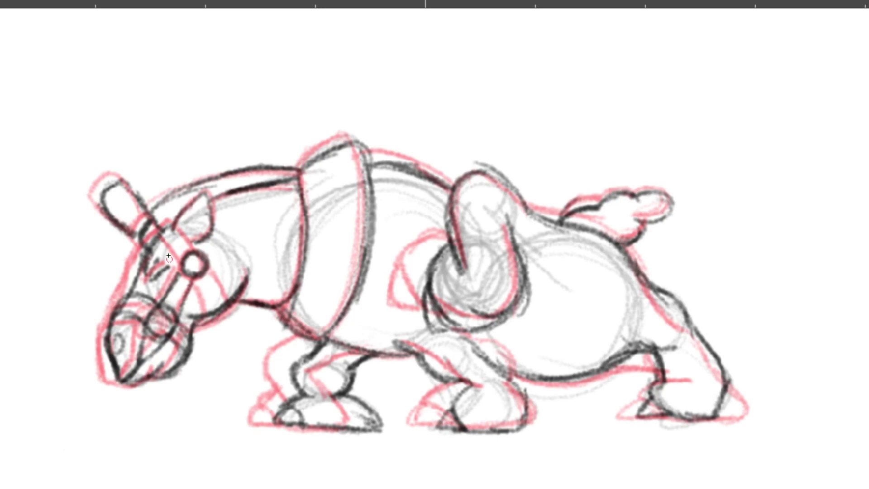
pyautogui.press('Left')
pyautogui.press('Right')
pyautogui.press('Left')
pyautogui.press('Right')
# Step: On the third drawing, draw the forehead strap toward the near ear and extend the back edge of the cheek
pyautogui.moveTo(158, 236); pyautogui.dragTo(184, 216)
pyautogui.moveTo(252, 257)
pyautogui.mouseDown()
pyautogui.moveTo(195, 310)
pyautogui.moveTo(238, 300)
pyautogui.moveTo(287, 311)
pyautogui.mouseUp()
pyautogui.press('Right')
pyautogui.press('Left')
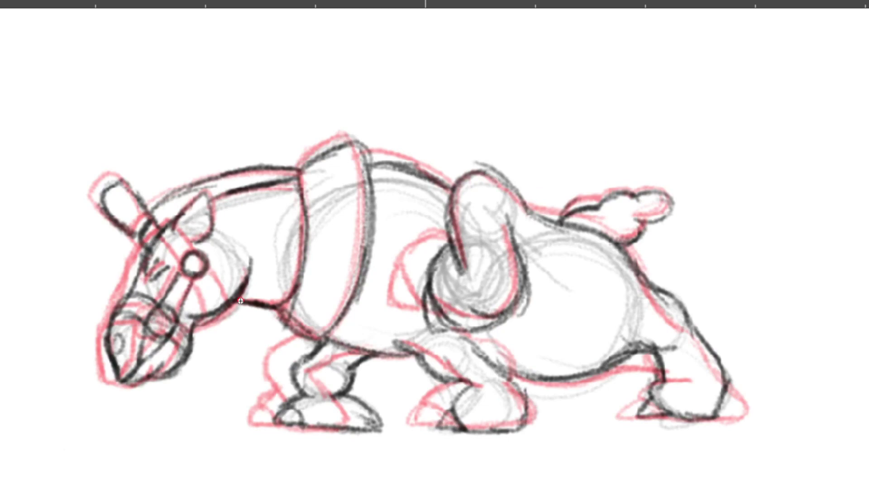
# Step: On the third drawing, draw the brow strap from the forehead to the cheek ring and the bands across the cheek
pyautogui.press('Right')
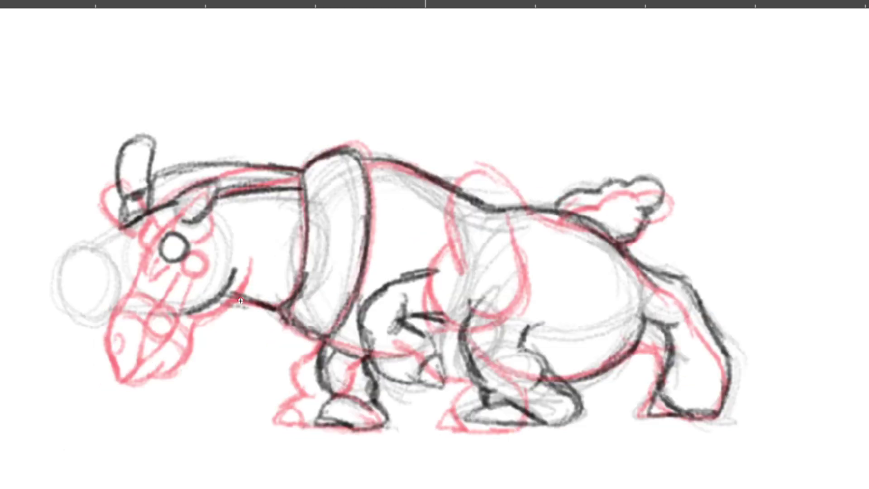
pyautogui.press('Left')
pyautogui.press('Right')
pyautogui.press('Left')
pyautogui.moveTo(160, 236)
pyautogui.mouseDown()
pyautogui.moveTo(182, 270)
pyautogui.moveTo(168, 225)
pyautogui.moveTo(193, 249)
pyautogui.mouseUp()
pyautogui.moveTo(194, 281)
pyautogui.mouseDown()
pyautogui.moveTo(205, 313)
pyautogui.moveTo(226, 300)
pyautogui.mouseUp()
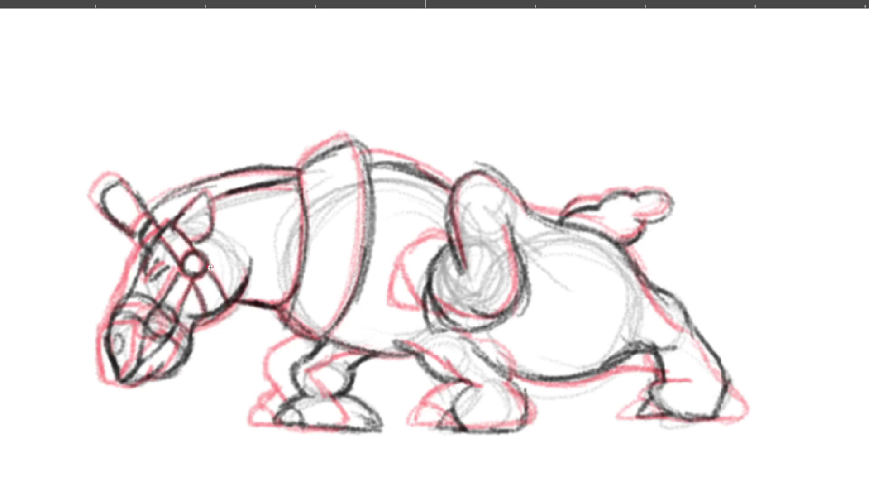
# Step: Flip through the neighbouring drawings to check the third drawing's head and bridle in motion
pyautogui.press('Left')
pyautogui.press('Right')
pyautogui.press('Right')
pyautogui.press('Left')
pyautogui.press('Right')
pyautogui.press('Left')
pyautogui.press('Left')
pyautogui.press('Right')
pyautogui.press('Left')
pyautogui.press('Right')
pyautogui.press('Left')
pyautogui.press('Right')
pyautogui.press('Right')
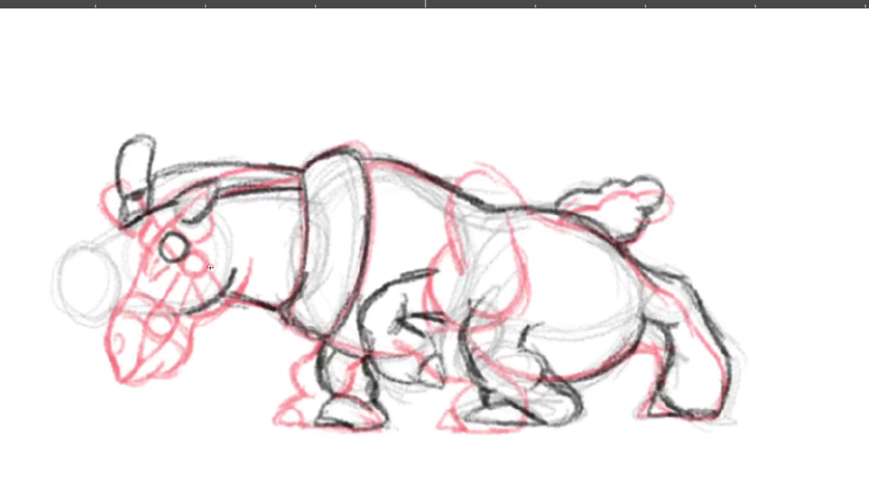
# Step: On the fourth drawing, draw the nose bridge from the forehead to the muzzle tip and add the lower bridle ring
pyautogui.press('Left')
pyautogui.press('Right')
pyautogui.moveTo(130, 224)
pyautogui.mouseDown()
pyautogui.moveTo(82, 241)
pyautogui.moveTo(60, 268)
pyautogui.moveTo(86, 243)
pyautogui.moveTo(76, 246)
pyautogui.moveTo(53, 282)
pyautogui.mouseUp()
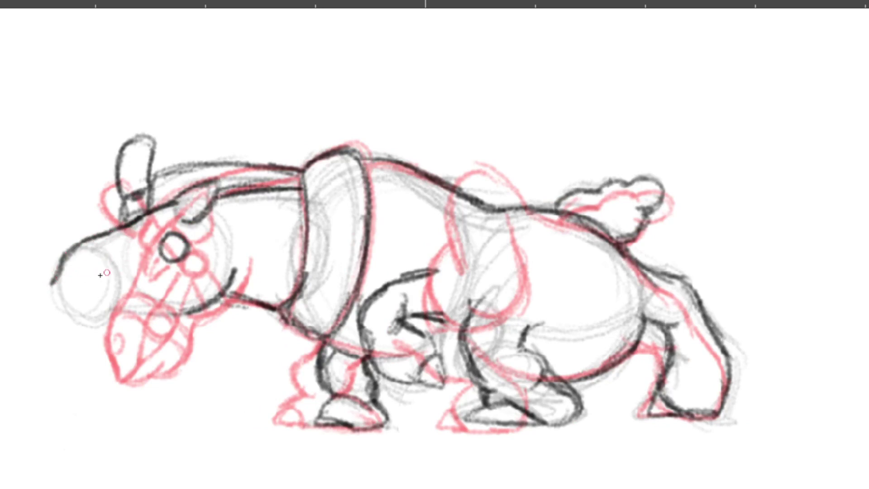
pyautogui.moveTo(110, 266)
pyautogui.mouseDown()
pyautogui.moveTo(127, 285)
pyautogui.moveTo(126, 263)
pyautogui.moveTo(112, 263)
pyautogui.moveTo(125, 251)
pyautogui.moveTo(111, 236)
pyautogui.moveTo(97, 246)
pyautogui.moveTo(103, 257)
pyautogui.moveTo(148, 211)
pyautogui.moveTo(158, 228)
pyautogui.moveTo(120, 243)
pyautogui.moveTo(96, 236)
pyautogui.moveTo(114, 282)
pyautogui.moveTo(135, 270)
pyautogui.moveTo(109, 261)
pyautogui.mouseUp()
# Step: Add the lower bridle ring to the fifth and sixth drawings, compare its positions, and return to the fourth drawing
pyautogui.press('Right')
pyautogui.press('Right')
pyautogui.press('Left')
pyautogui.press('Right')
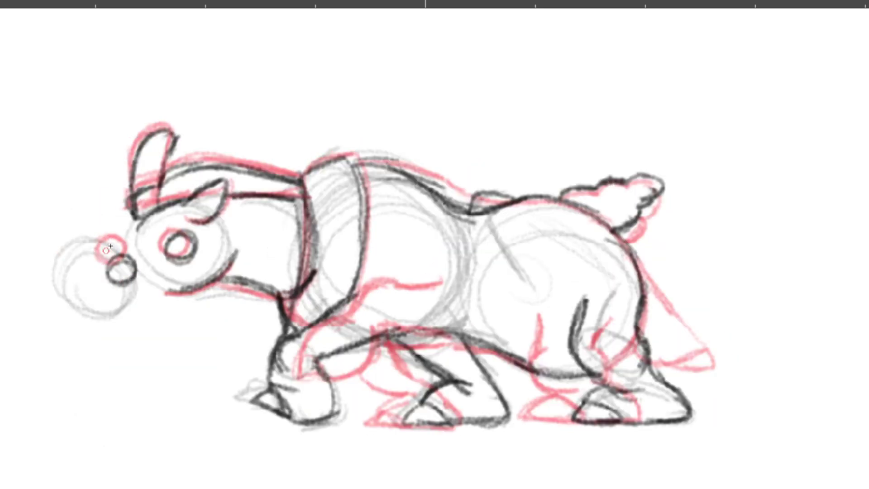
pyautogui.press('Right')
pyautogui.press('Left')
pyautogui.press('Right')
pyautogui.press('Left')
pyautogui.press('Right')
pyautogui.press('Right')
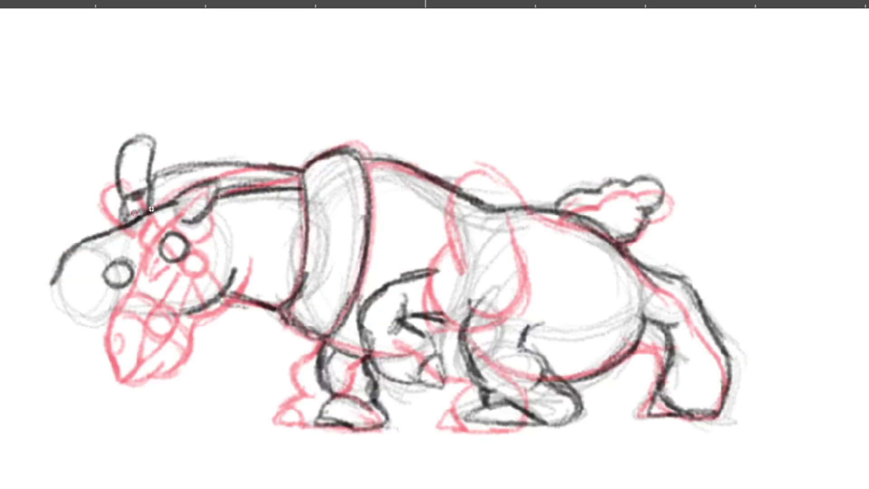
# Step: On the fourth drawing, outline the muzzle front, chin and jaw, and draw the mouth line back to the lower ring
pyautogui.moveTo(58, 278)
pyautogui.mouseDown()
pyautogui.moveTo(54, 298)
pyautogui.moveTo(53, 282)
pyautogui.moveTo(61, 299)
pyautogui.moveTo(50, 283)
pyautogui.moveTo(74, 306)
pyautogui.moveTo(58, 286)
pyautogui.moveTo(90, 307)
pyautogui.moveTo(63, 300)
pyautogui.moveTo(79, 330)
pyautogui.moveTo(70, 307)
pyautogui.moveTo(123, 326)
pyautogui.mouseUp()
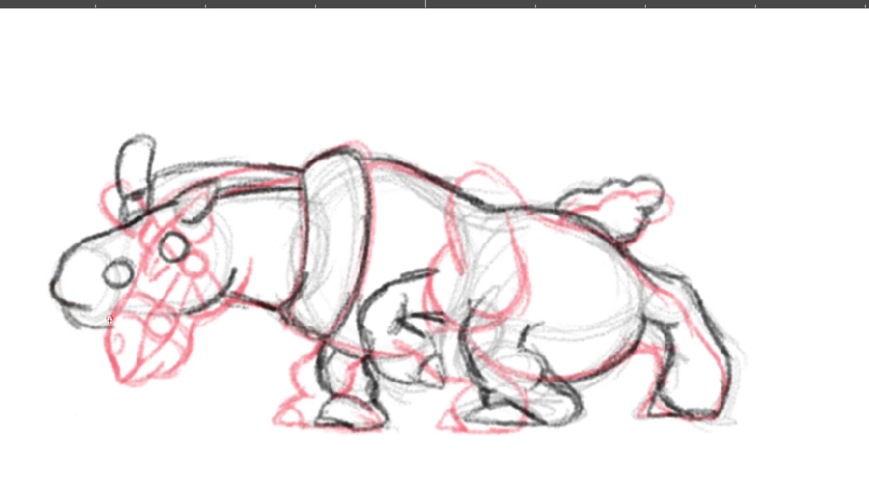
pyautogui.moveTo(72, 314); pyautogui.dragTo(130, 314)
pyautogui.moveTo(125, 319)
pyautogui.mouseDown()
pyautogui.moveTo(224, 293)
pyautogui.moveTo(200, 308)
pyautogui.mouseUp()
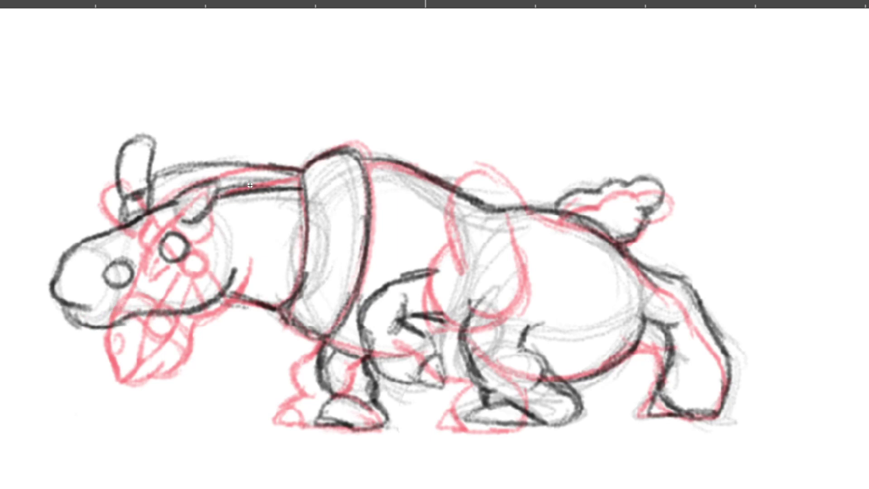
pyautogui.moveTo(55, 294)
pyautogui.mouseDown()
pyautogui.moveTo(100, 292)
pyautogui.moveTo(108, 273)
pyautogui.moveTo(134, 285)
pyautogui.mouseUp()
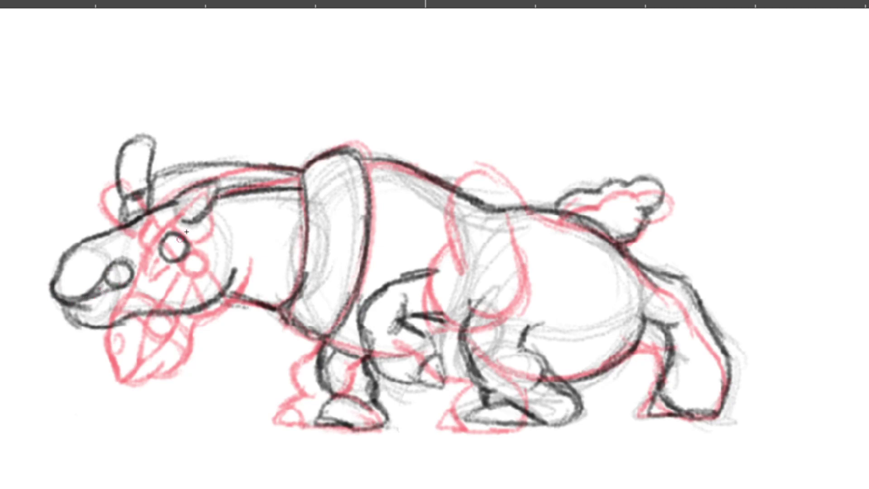
# Step: On the fifth drawing, draw the nose bridge and rounded muzzle tip, undoing the misplaced strokes
pyautogui.press(',')
pyautogui.press('.')
pyautogui.press('.')
pyautogui.press(',')
pyautogui.press('.')
pyautogui.moveTo(146, 204)
pyautogui.mouseDown()
pyautogui.moveTo(55, 221)
pyautogui.moveTo(82, 209)
pyautogui.moveTo(32, 239)
pyautogui.moveTo(59, 217)
pyautogui.moveTo(30, 243)
pyautogui.moveTo(36, 263)
pyautogui.moveTo(42, 236)
pyautogui.moveTo(58, 267)
pyautogui.mouseUp()
pyautogui.moveTo(35, 240)
pyautogui.mouseDown()
pyautogui.moveTo(75, 257)
pyautogui.moveTo(35, 238)
pyautogui.moveTo(52, 249)
pyautogui.moveTo(66, 237)
pyautogui.moveTo(36, 240)
pyautogui.moveTo(92, 241)
pyautogui.moveTo(37, 250)
pyautogui.moveTo(90, 258)
pyautogui.mouseUp()
pyautogui.hotkey('ctrl', 'z')
pyautogui.hotkey('ctrl', 'z')
pyautogui.hotkey('ctrl', 'z')
pyautogui.hotkey('ctrl', 'z')
pyautogui.hotkey('ctrl', 'z')
pyautogui.hotkey('ctrl', 'z')
pyautogui.hotkey('ctrl', 'z')
pyautogui.hotkey('ctrl', 'z')
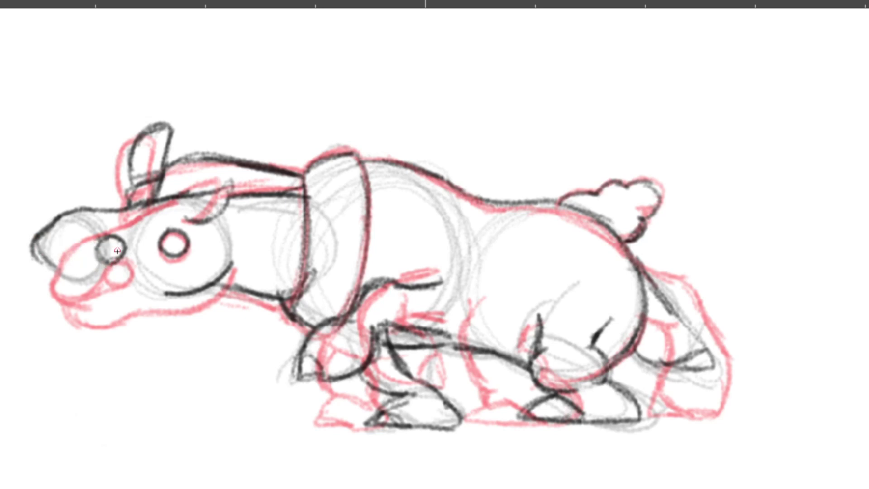
# Step: On the fifth drawing, draw the mouth line from the muzzle tip back to the lower ring
pyautogui.moveTo(38, 237)
pyautogui.mouseDown()
pyautogui.moveTo(63, 260)
pyautogui.moveTo(53, 246)
pyautogui.moveTo(89, 248)
pyautogui.moveTo(68, 256)
pyautogui.moveTo(102, 243)
pyautogui.mouseUp()
pyautogui.moveTo(55, 260); pyautogui.dragTo(121, 261)
pyautogui.press('Left')
pyautogui.press('Right')
pyautogui.press('Left')
pyautogui.press('Right')
pyautogui.moveTo(44, 257)
pyautogui.mouseDown()
pyautogui.moveTo(60, 277)
pyautogui.moveTo(94, 275)
pyautogui.moveTo(66, 282)
pyautogui.moveTo(93, 300)
pyautogui.mouseUp()
pyautogui.moveTo(56, 274); pyautogui.dragTo(90, 299)
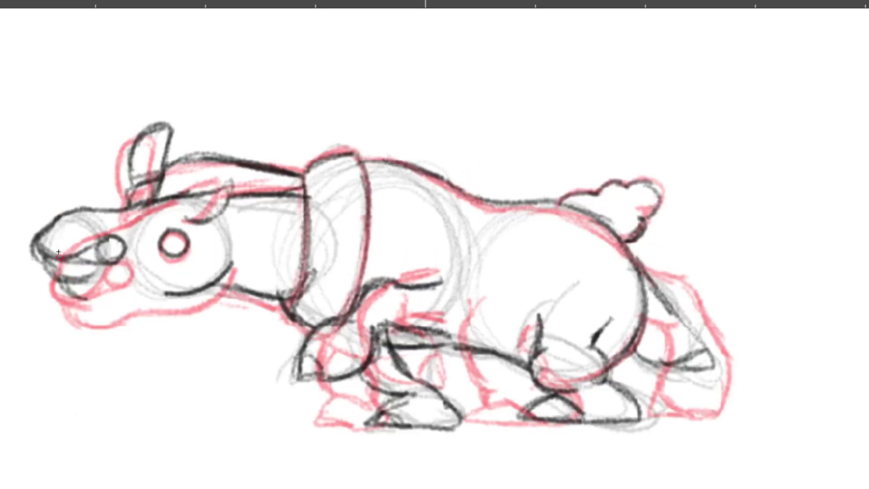
pyautogui.hotkey('ctrl', 'z')
pyautogui.hotkey('ctrl', 'z')
pyautogui.hotkey('ctrl', 'z')
pyautogui.hotkey('ctrl', 'z')
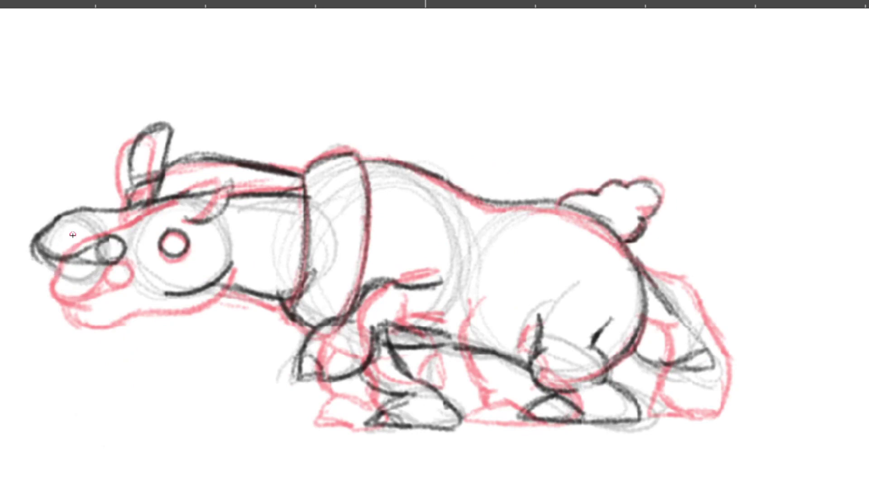
# Step: On the fifth drawing, outline the lower lip and chin and connect the jaw to the cheek
pyautogui.moveTo(48, 259)
pyautogui.mouseDown()
pyautogui.moveTo(78, 273)
pyautogui.moveTo(80, 288)
pyautogui.moveTo(103, 289)
pyautogui.mouseUp()
pyautogui.moveTo(60, 272)
pyautogui.mouseDown()
pyautogui.moveTo(100, 292)
pyautogui.moveTo(123, 288)
pyautogui.mouseUp()
pyautogui.moveTo(91, 292); pyautogui.dragTo(146, 290)
pyautogui.moveTo(138, 289)
pyautogui.mouseDown()
pyautogui.moveTo(195, 291)
pyautogui.moveTo(216, 279)
pyautogui.mouseUp()
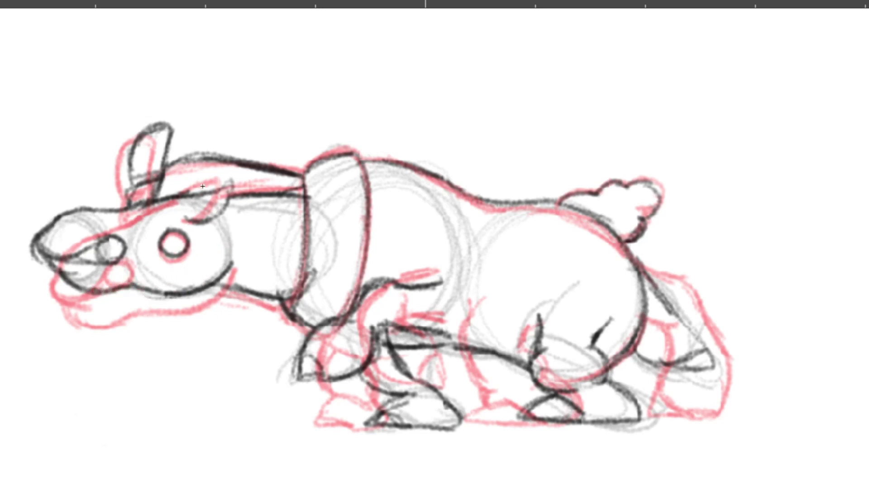
# Step: On the sixth drawing, draw the nose bridge, muzzle, mouth and chin, and add nostrils to the fifth and sixth drawings
pyautogui.press(',')
pyautogui.press('.')
pyautogui.press('.')
pyautogui.press(',')
pyautogui.press(',')
pyautogui.press(',')
pyautogui.press('.')
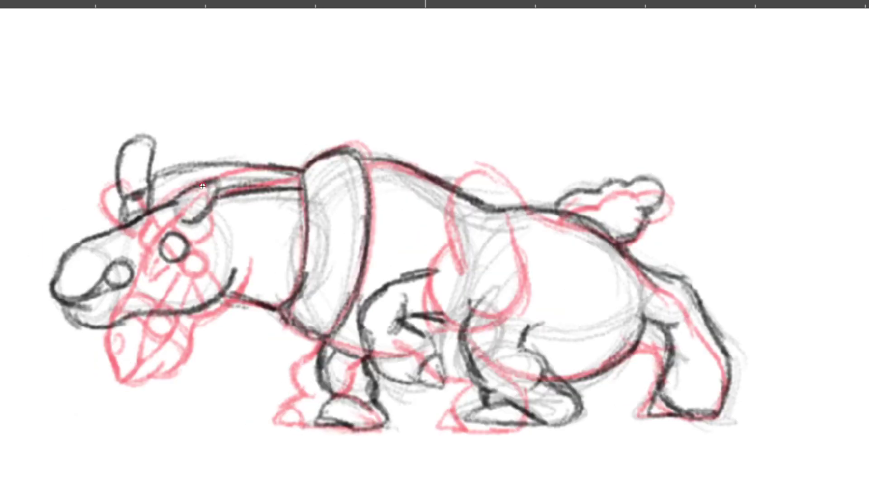
pyautogui.moveTo(138, 218)
pyautogui.mouseDown()
pyautogui.moveTo(86, 240)
pyautogui.moveTo(101, 238)
pyautogui.moveTo(67, 257)
pyautogui.moveTo(57, 277)
pyautogui.moveTo(63, 261)
pyautogui.moveTo(52, 284)
pyautogui.moveTo(62, 263)
pyautogui.moveTo(66, 300)
pyautogui.moveTo(57, 295)
pyautogui.moveTo(93, 293)
pyautogui.moveTo(120, 259)
pyautogui.mouseUp()
pyautogui.moveTo(90, 296); pyautogui.dragTo(131, 286)
pyautogui.moveTo(67, 301)
pyautogui.mouseDown()
pyautogui.moveTo(98, 311)
pyautogui.moveTo(70, 305)
pyautogui.moveTo(103, 299)
pyautogui.moveTo(88, 312)
pyautogui.moveTo(124, 312)
pyautogui.moveTo(84, 309)
pyautogui.moveTo(193, 283)
pyautogui.moveTo(130, 300)
pyautogui.mouseUp()
# Step: On the drawing whose head has only the cheek ring, draw the jaw line down to the chin, and return to the sixth drawing
pyautogui.press('.')
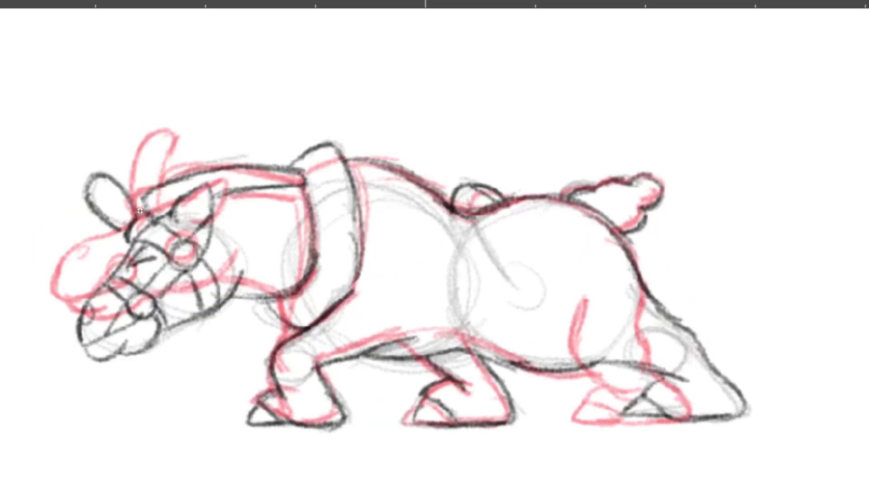
pyautogui.moveTo(213, 322); pyautogui.dragTo(150, 374)
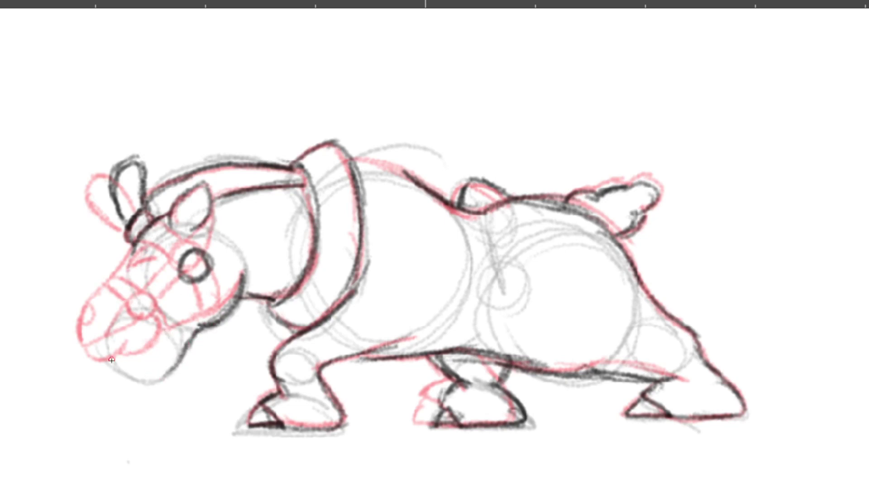
pyautogui.press('Left')
pyautogui.press('.')
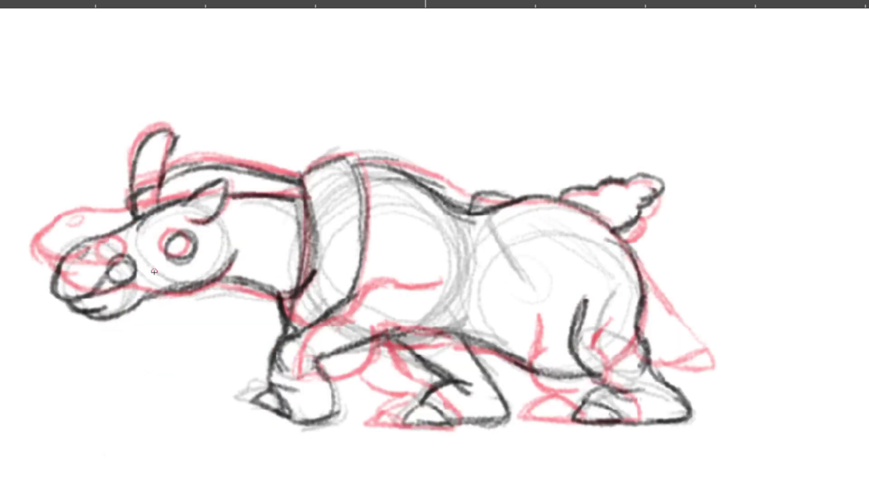
# Step: On the sixth drawing, draw the noseband across the muzzle and lower ring and the cheek strap joining both rings
pyautogui.moveTo(98, 240)
pyautogui.mouseDown()
pyautogui.moveTo(109, 270)
pyautogui.moveTo(111, 235)
pyautogui.moveTo(126, 312)
pyautogui.mouseUp()
pyautogui.moveTo(134, 278); pyautogui.dragTo(140, 303)
pyautogui.press('Left')
pyautogui.press('Right')
pyautogui.moveTo(132, 255)
pyautogui.mouseDown()
pyautogui.moveTo(161, 243)
pyautogui.moveTo(183, 255)
pyautogui.mouseUp()
pyautogui.press('.')
pyautogui.press(',')
pyautogui.press('.')
pyautogui.press('.')
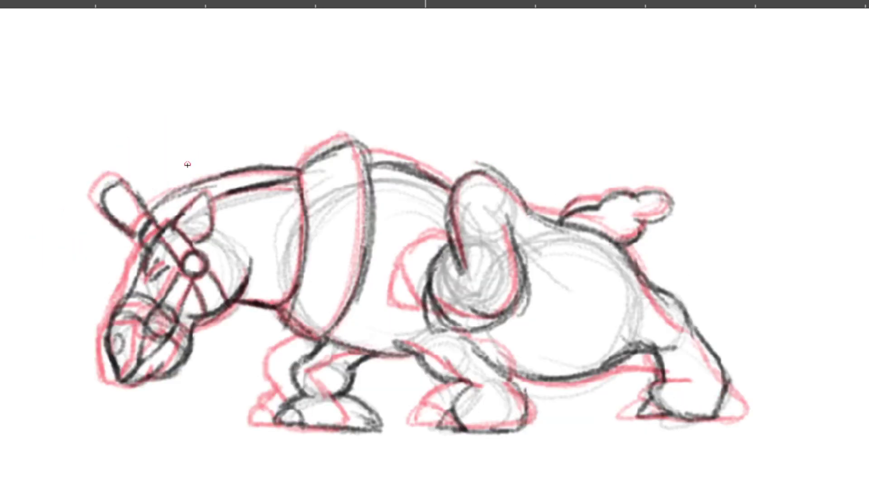
# Step: On the next drawing, draw the cheek strap between the two bridle rings and the noseband above and below the lower ring
pyautogui.press('.')
pyautogui.moveTo(127, 263); pyautogui.dragTo(163, 247)
pyautogui.moveTo(129, 286)
pyautogui.mouseDown()
pyautogui.moveTo(173, 261)
pyautogui.moveTo(134, 281)
pyautogui.moveTo(98, 239)
pyautogui.moveTo(107, 273)
pyautogui.mouseUp()
pyautogui.moveTo(115, 233); pyautogui.dragTo(127, 260)
pyautogui.moveTo(114, 291)
pyautogui.mouseDown()
pyautogui.moveTo(119, 319)
pyautogui.moveTo(129, 287)
pyautogui.moveTo(136, 306)
pyautogui.mouseUp()
# Step: On the same drawing, add the brow strap through the upper ring and the throat strap curving down to the jaw
pyautogui.press(',')
pyautogui.press(',')
pyautogui.press('.')
pyautogui.press(',')
pyautogui.moveTo(169, 207)
pyautogui.mouseDown()
pyautogui.moveTo(167, 235)
pyautogui.moveTo(172, 205)
pyautogui.moveTo(183, 235)
pyautogui.moveTo(181, 221)
pyautogui.moveTo(165, 229)
pyautogui.moveTo(170, 313)
pyautogui.mouseUp()
pyautogui.press('.')
pyautogui.press(',')
pyautogui.moveTo(173, 264)
pyautogui.mouseDown()
pyautogui.moveTo(172, 311)
pyautogui.moveTo(196, 312)
pyautogui.moveTo(197, 302)
pyautogui.mouseUp()
pyautogui.press('.')
pyautogui.press(',')
pyautogui.press('.')
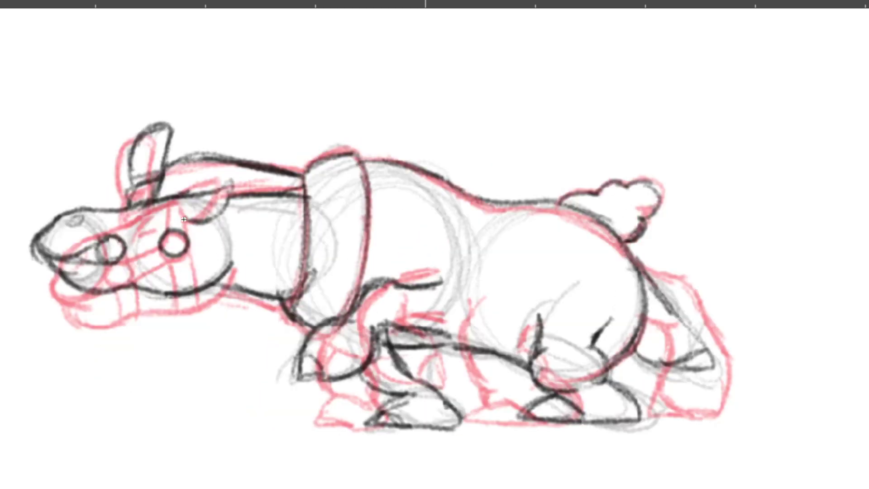
# Step: On the stretched-head drawing, draw the strap running through the upper ring to the jaw and the noseband crossing the lower ring
pyautogui.moveTo(175, 199)
pyautogui.mouseDown()
pyautogui.moveTo(186, 239)
pyautogui.moveTo(170, 259)
pyautogui.moveTo(175, 290)
pyautogui.mouseUp()
pyautogui.moveTo(169, 254); pyautogui.dragTo(176, 289)
pyautogui.moveTo(186, 254); pyautogui.dragTo(193, 288)
pyautogui.press('.')
pyautogui.press(',')
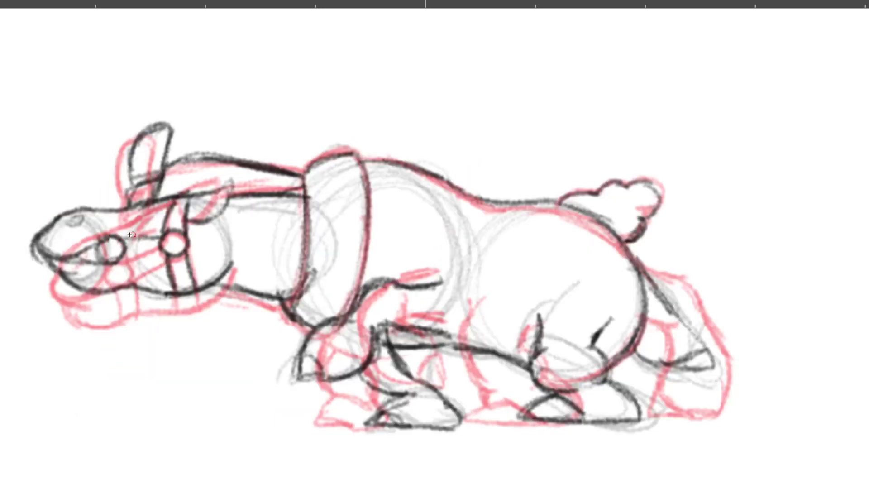
pyautogui.moveTo(116, 235)
pyautogui.mouseDown()
pyautogui.moveTo(112, 208)
pyautogui.moveTo(97, 216)
pyautogui.moveTo(101, 241)
pyautogui.mouseUp()
pyautogui.moveTo(100, 210)
pyautogui.mouseDown()
pyautogui.moveTo(108, 283)
pyautogui.moveTo(116, 263)
pyautogui.moveTo(121, 285)
pyautogui.mouseUp()
pyautogui.press('.')
pyautogui.press(',')
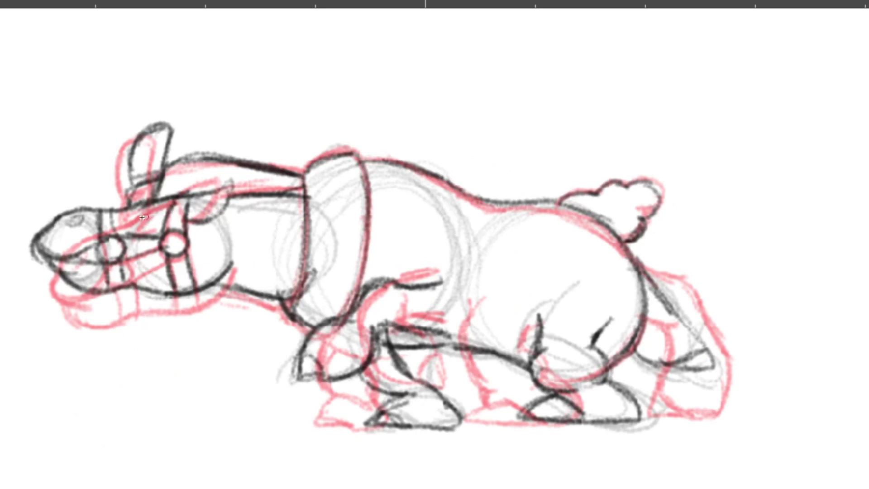
# Step: Add the closed eye, complete the cheek strap between the rings, and reinforce the brow and jaw straps
pyautogui.moveTo(139, 221)
pyautogui.mouseDown()
pyautogui.moveTo(161, 222)
pyautogui.moveTo(156, 207)
pyautogui.mouseUp()
pyautogui.press('Left')
pyautogui.press('Right')
pyautogui.moveTo(143, 231)
pyautogui.mouseDown()
pyautogui.moveTo(159, 225)
pyautogui.moveTo(152, 227)
pyautogui.moveTo(165, 239)
pyautogui.mouseUp()
pyautogui.moveTo(187, 203); pyautogui.dragTo(185, 232)
pyautogui.moveTo(174, 261); pyautogui.dragTo(183, 285)
pyautogui.moveTo(189, 261)
pyautogui.mouseDown()
pyautogui.moveTo(198, 277)
pyautogui.moveTo(185, 285)
pyautogui.mouseUp()
pyautogui.press('Left')
pyautogui.press('Right')
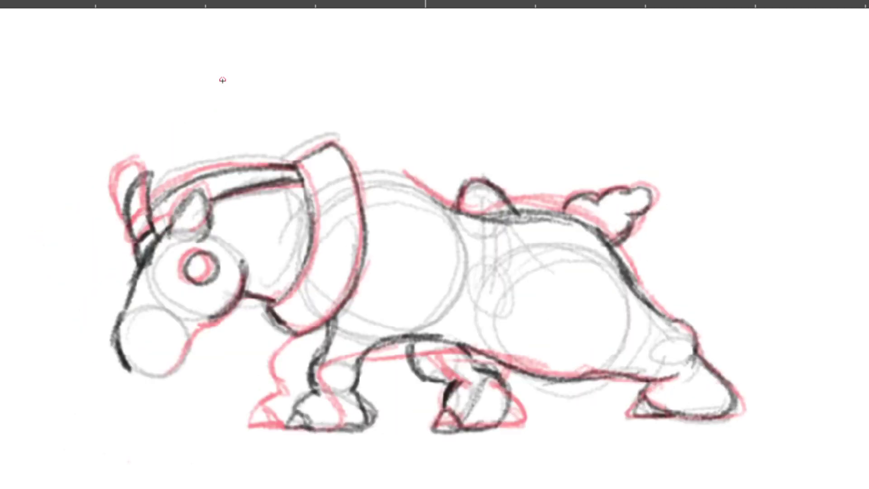
# Step: On the head-down drawing with an empty muzzle circle, outline the nose tip, chin and mouth up to the cheek
pyautogui.moveTo(119, 345)
pyautogui.mouseDown()
pyautogui.moveTo(143, 378)
pyautogui.moveTo(128, 371)
pyautogui.moveTo(130, 357)
pyautogui.moveTo(163, 360)
pyautogui.moveTo(146, 367)
pyautogui.moveTo(165, 358)
pyautogui.moveTo(149, 370)
pyautogui.moveTo(183, 360)
pyautogui.moveTo(163, 360)
pyautogui.moveTo(199, 333)
pyautogui.moveTo(190, 356)
pyautogui.mouseUp()
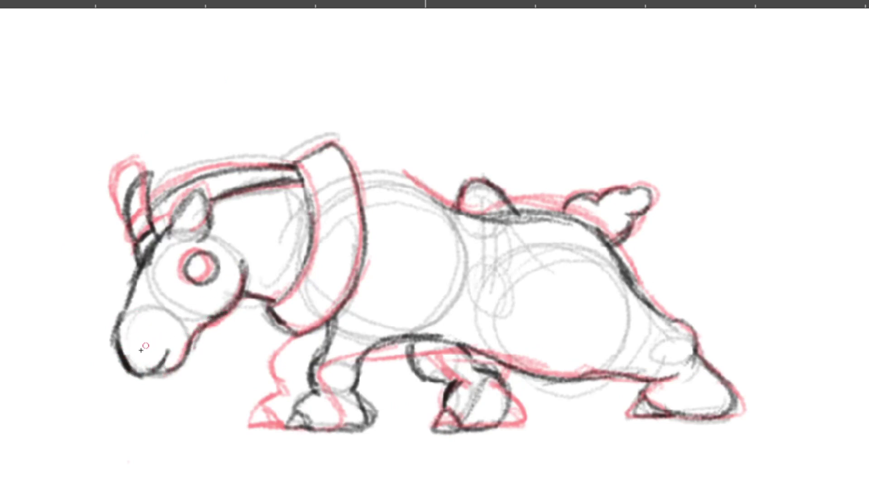
pyautogui.moveTo(132, 372); pyautogui.dragTo(149, 375)
pyautogui.press('Left')
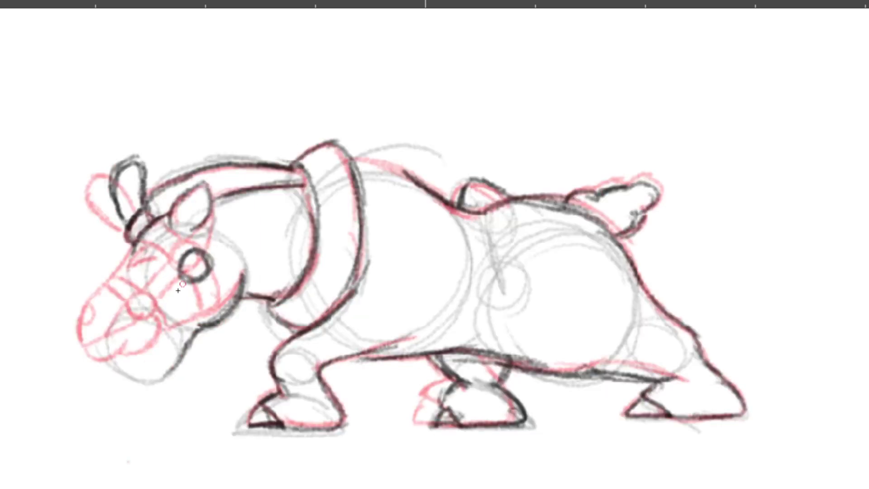
# Step: Add the lower bridle ring behind the mouth on the remaining unfinished head drawings, frame by frame
pyautogui.press('Right')
pyautogui.press('Left')
pyautogui.press('Left')
pyautogui.press('Right')
pyautogui.moveTo(151, 316)
pyautogui.mouseDown()
pyautogui.moveTo(158, 333)
pyautogui.moveTo(162, 309)
pyautogui.moveTo(177, 325)
pyautogui.moveTo(154, 317)
pyautogui.mouseUp()
pyautogui.press('Right')
pyautogui.press('Right')
pyautogui.moveTo(118, 270)
pyautogui.mouseDown()
pyautogui.moveTo(136, 279)
pyautogui.moveTo(115, 260)
pyautogui.moveTo(129, 254)
pyautogui.moveTo(122, 230)
pyautogui.moveTo(121, 286)
pyautogui.moveTo(137, 263)
pyautogui.mouseUp()
pyautogui.press('Right')
pyautogui.press('Right')
pyautogui.press('Right')
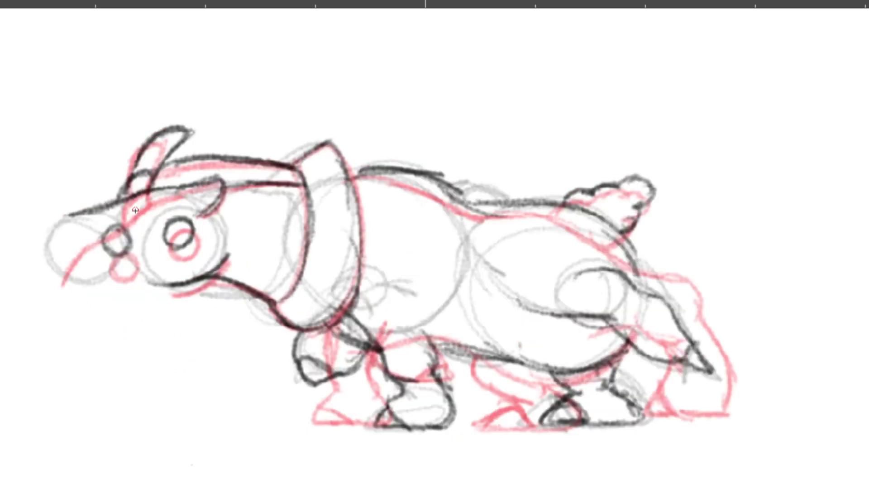
# Step: Return to the head-down drawing with the outlined muzzle and draw its noseband, cheek strap, brow strap and jaw straps
pyautogui.press('Left')
pyautogui.press('Left')
pyautogui.press('Left')
pyautogui.press('Left')
pyautogui.press('Left')
pyautogui.press('Left')
pyautogui.press('Left')
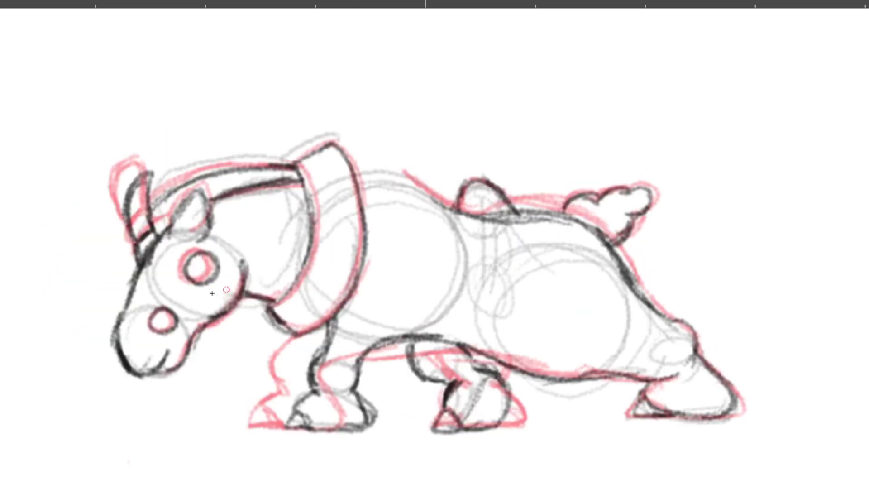
pyautogui.moveTo(145, 368)
pyautogui.mouseDown()
pyautogui.moveTo(152, 323)
pyautogui.moveTo(150, 357)
pyautogui.moveTo(178, 322)
pyautogui.moveTo(155, 355)
pyautogui.moveTo(156, 301)
pyautogui.moveTo(139, 320)
pyautogui.moveTo(121, 315)
pyautogui.moveTo(133, 301)
pyautogui.moveTo(149, 296)
pyautogui.moveTo(168, 331)
pyautogui.moveTo(197, 332)
pyautogui.mouseUp()
pyautogui.moveTo(162, 305)
pyautogui.mouseDown()
pyautogui.moveTo(185, 270)
pyautogui.moveTo(208, 284)
pyautogui.moveTo(162, 240)
pyautogui.moveTo(201, 256)
pyautogui.moveTo(208, 288)
pyautogui.moveTo(226, 308)
pyautogui.moveTo(220, 285)
pyautogui.mouseUp()
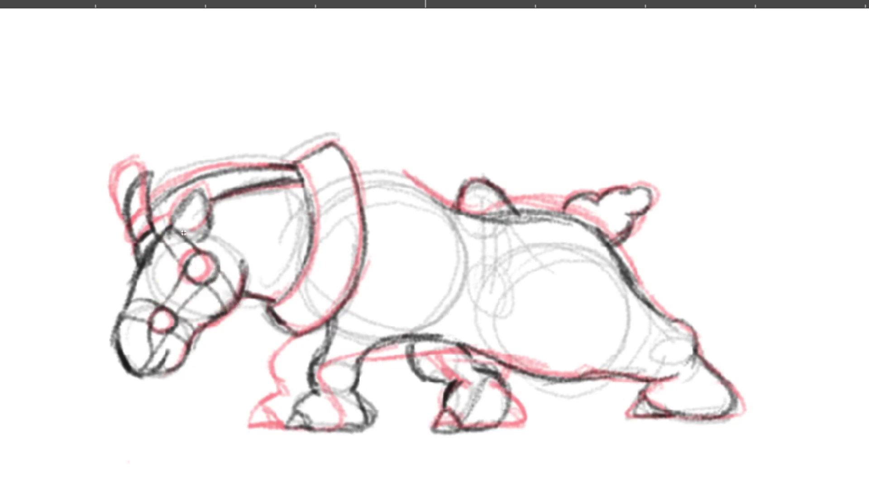
# Step: On the preceding drawing, draw the nose bridge down to the muzzle tip and outline the mouth and chin
pyautogui.press(',')
pyautogui.press('.')
pyautogui.press(',')
pyautogui.press(',')
pyautogui.press('.')
pyautogui.moveTo(135, 239); pyautogui.dragTo(104, 327)
pyautogui.moveTo(121, 297)
pyautogui.mouseDown()
pyautogui.moveTo(103, 348)
pyautogui.moveTo(119, 370)
pyautogui.moveTo(152, 360)
pyautogui.moveTo(145, 380)
pyautogui.moveTo(181, 362)
pyautogui.mouseUp()
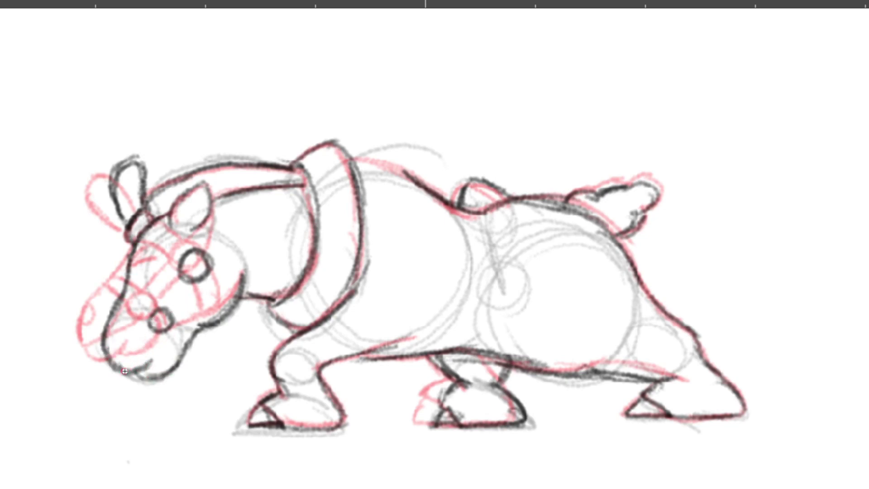
# Step: On this drawing, finish the mouth and noseband around the lower ring and add the nostril
pyautogui.moveTo(120, 364)
pyautogui.mouseDown()
pyautogui.moveTo(156, 344)
pyautogui.moveTo(152, 322)
pyautogui.moveTo(174, 324)
pyautogui.moveTo(165, 284)
pyautogui.moveTo(117, 302)
pyautogui.moveTo(154, 319)
pyautogui.moveTo(179, 348)
pyautogui.moveTo(193, 340)
pyautogui.moveTo(182, 352)
pyautogui.mouseUp()
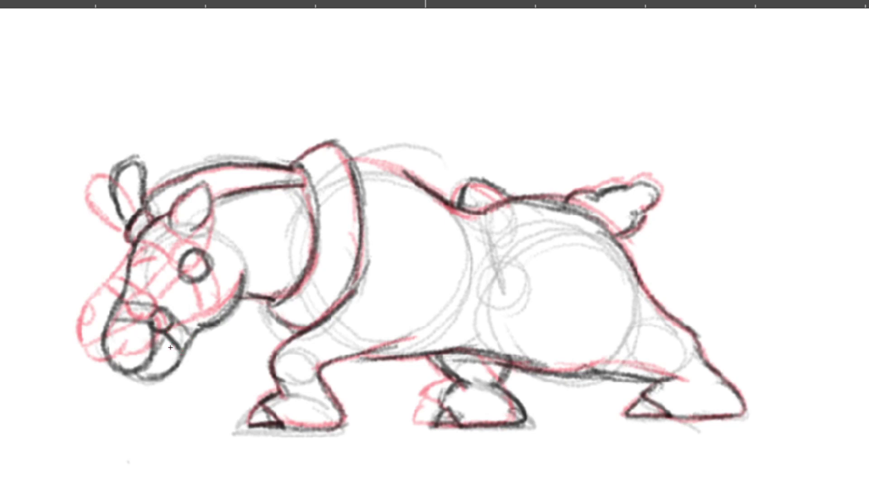
pyautogui.press('Left')
pyautogui.press('Right')
pyautogui.moveTo(114, 341); pyautogui.dragTo(120, 342)
pyautogui.press('.')
pyautogui.press(',')
# Step: Draw the cheek strap joining both rings, the throat straps down to the jaw, and the brow strap below the ears
pyautogui.moveTo(155, 310)
pyautogui.mouseDown()
pyautogui.moveTo(186, 263)
pyautogui.moveTo(169, 323)
pyautogui.mouseUp()
pyautogui.press('.')
pyautogui.press(',')
pyautogui.moveTo(197, 294)
pyautogui.mouseDown()
pyautogui.moveTo(211, 329)
pyautogui.moveTo(222, 317)
pyautogui.mouseUp()
pyautogui.moveTo(217, 284); pyautogui.dragTo(225, 321)
pyautogui.moveTo(180, 271)
pyautogui.mouseDown()
pyautogui.moveTo(140, 243)
pyautogui.moveTo(182, 271)
pyautogui.mouseUp()
pyautogui.moveTo(159, 222)
pyautogui.mouseDown()
pyautogui.moveTo(196, 249)
pyautogui.moveTo(160, 226)
pyautogui.mouseUp()
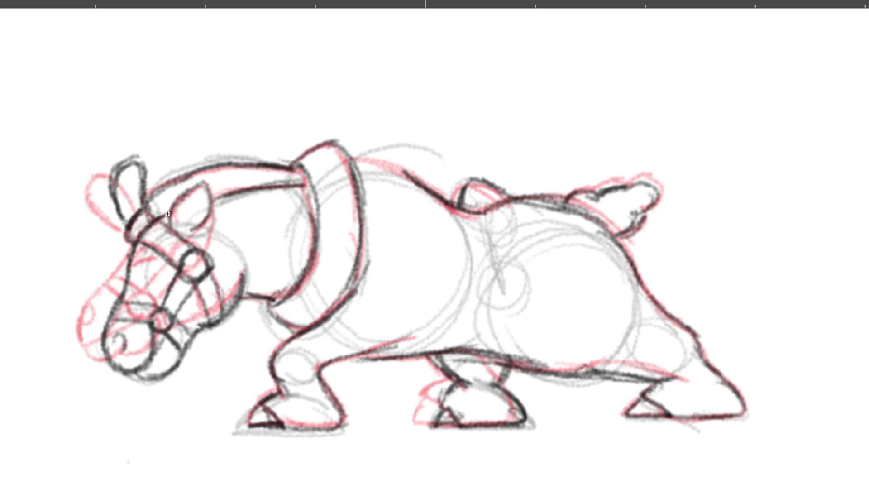
# Step: Add the closed eye to this drawing and darken the front edge of the collar
pyautogui.press(',')
pyautogui.press('.')
pyautogui.moveTo(150, 275)
pyautogui.mouseDown()
pyautogui.moveTo(143, 265)
pyautogui.moveTo(140, 272)
pyautogui.moveTo(155, 264)
pyautogui.mouseUp()
pyautogui.press('.')
pyautogui.press(',')
pyautogui.press(',')
pyautogui.press('.')
pyautogui.press('Left')
pyautogui.press('Right')
pyautogui.moveTo(300, 169); pyautogui.dragTo(277, 305)
# Step: On the following head-down drawing, add the closed eye and the nostril
pyautogui.press('Right')
pyautogui.moveTo(153, 279)
pyautogui.mouseDown()
pyautogui.moveTo(171, 268)
pyautogui.moveTo(150, 276)
pyautogui.moveTo(162, 256)
pyautogui.mouseUp()
pyautogui.press('Right')
pyautogui.press('Left')
pyautogui.moveTo(130, 345); pyautogui.dragTo(135, 333)
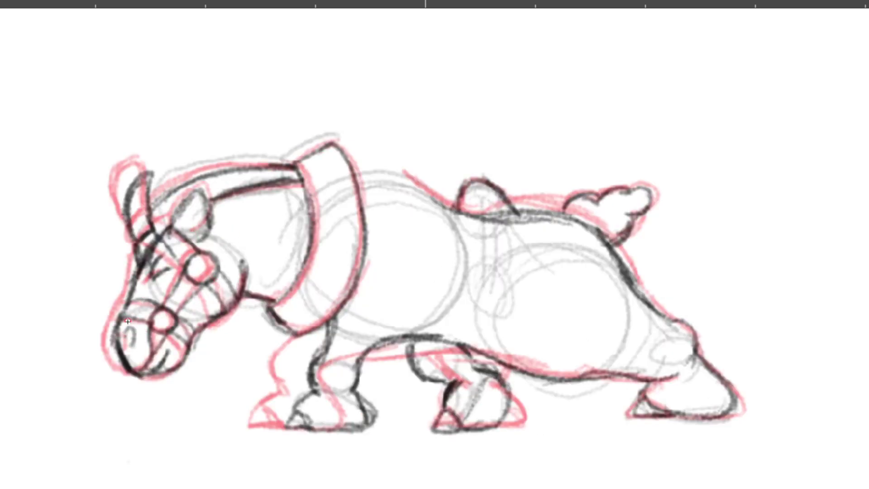
pyautogui.press('Right')
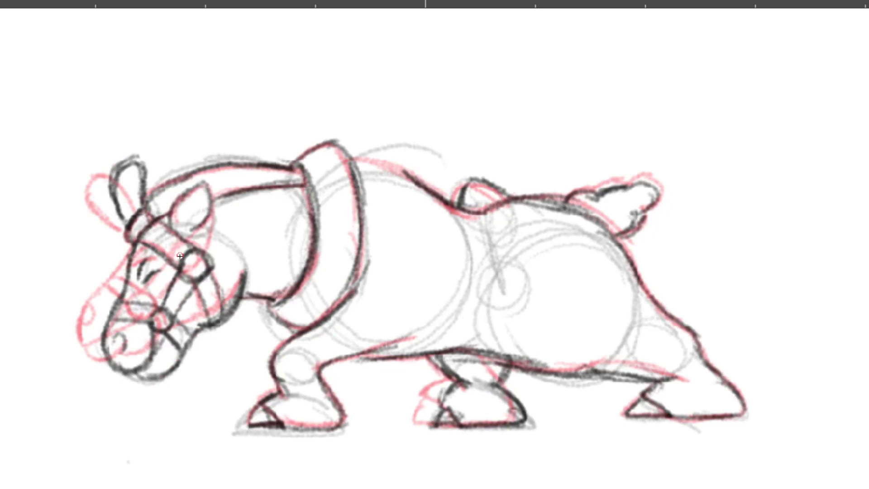
pyautogui.press('Right')
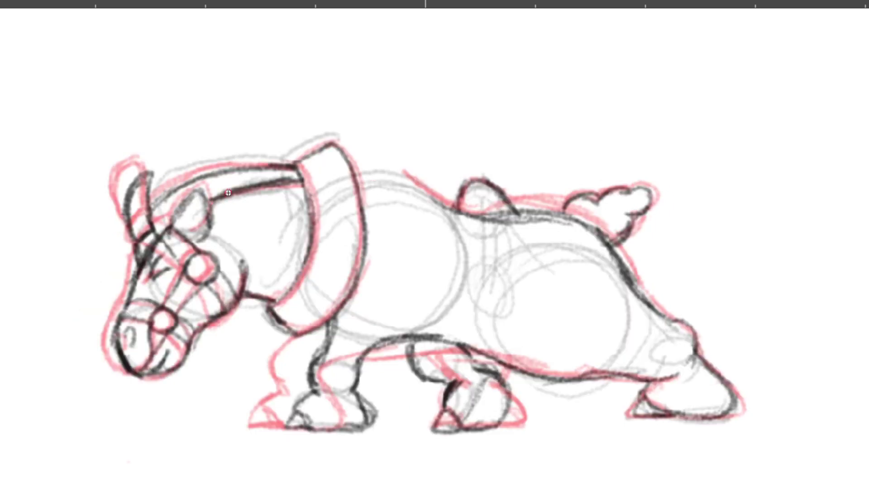
# Step: On the next drawing with the raised head, outline the nose bridge, muzzle, mouth, chin and jaw line
pyautogui.press('Right')
pyautogui.moveTo(93, 248)
pyautogui.mouseDown()
pyautogui.moveTo(61, 287)
pyautogui.moveTo(68, 272)
pyautogui.moveTo(64, 292)
pyautogui.moveTo(66, 275)
pyautogui.moveTo(78, 291)
pyautogui.moveTo(67, 282)
pyautogui.moveTo(88, 288)
pyautogui.moveTo(78, 282)
pyautogui.moveTo(123, 254)
pyautogui.mouseUp()
pyautogui.moveTo(83, 288)
pyautogui.mouseDown()
pyautogui.moveTo(117, 281)
pyautogui.moveTo(65, 292)
pyautogui.moveTo(122, 316)
pyautogui.moveTo(97, 304)
pyautogui.moveTo(128, 308)
pyautogui.moveTo(116, 306)
pyautogui.moveTo(158, 289)
pyautogui.moveTo(166, 294)
pyautogui.moveTo(142, 296)
pyautogui.moveTo(192, 293)
pyautogui.mouseUp()
pyautogui.press('Left')
pyautogui.press('Right')
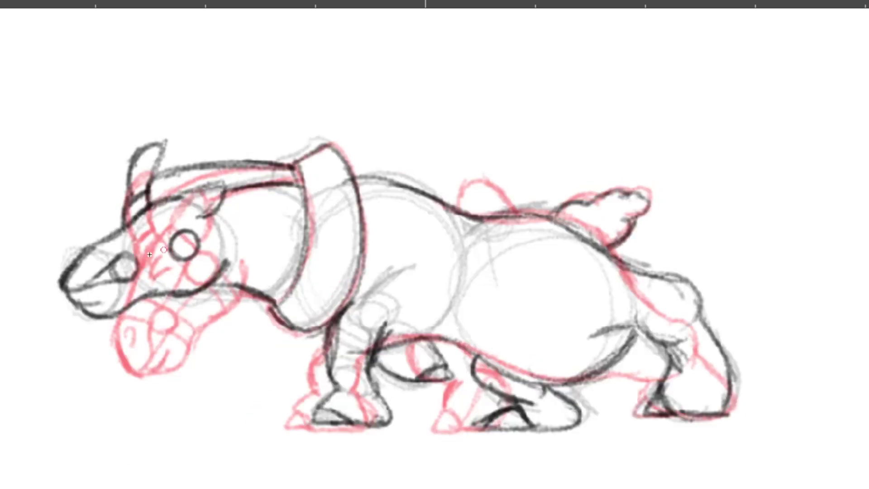
# Step: Draw the double cheek strap between the rings and the noseband around the muzzle of the raised head
pyautogui.moveTo(131, 256); pyautogui.dragTo(184, 236)
pyautogui.moveTo(136, 275); pyautogui.dragTo(176, 254)
pyautogui.moveTo(132, 235)
pyautogui.mouseDown()
pyautogui.moveTo(105, 240)
pyautogui.moveTo(109, 266)
pyautogui.moveTo(104, 250)
pyautogui.moveTo(70, 261)
pyautogui.moveTo(87, 254)
pyautogui.moveTo(83, 263)
pyautogui.moveTo(99, 242)
pyautogui.moveTo(123, 306)
pyautogui.moveTo(119, 284)
pyautogui.moveTo(125, 290)
pyautogui.moveTo(132, 279)
pyautogui.moveTo(144, 297)
pyautogui.mouseUp()
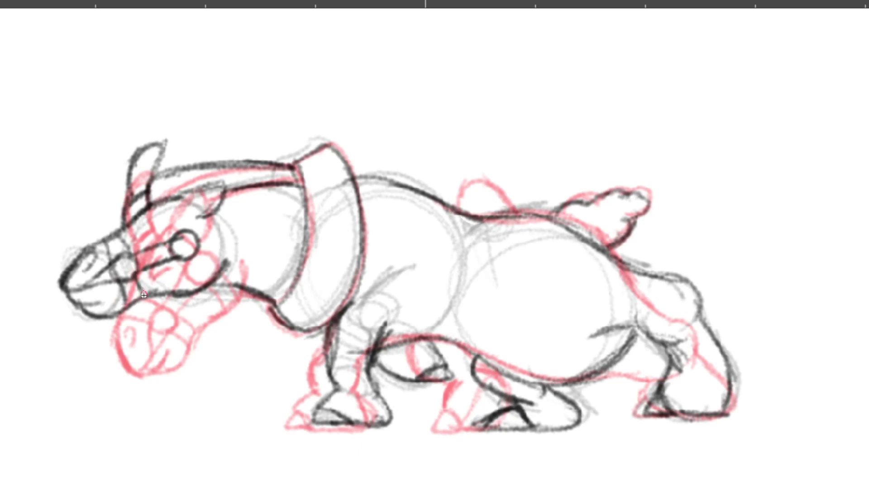
# Step: Add the brow strap above the upper ring, the throat strap below it, and the eye on the raised head
pyautogui.moveTo(175, 238)
pyautogui.mouseDown()
pyautogui.moveTo(177, 207)
pyautogui.moveTo(172, 242)
pyautogui.mouseUp()
pyautogui.moveTo(179, 206)
pyautogui.mouseDown()
pyautogui.moveTo(191, 197)
pyautogui.moveTo(189, 285)
pyautogui.moveTo(201, 263)
pyautogui.moveTo(196, 280)
pyautogui.mouseUp()
pyautogui.moveTo(175, 203); pyautogui.dragTo(172, 210)
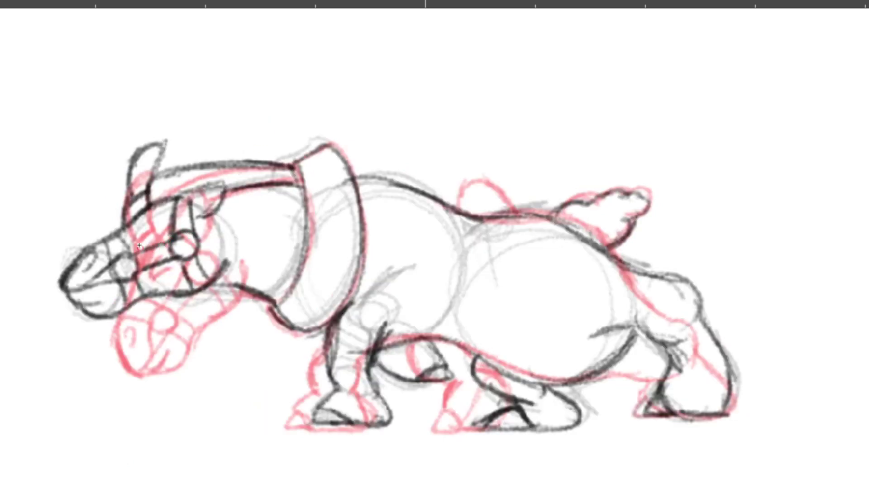
pyautogui.moveTo(141, 236)
pyautogui.mouseDown()
pyautogui.moveTo(166, 223)
pyautogui.moveTo(143, 228)
pyautogui.moveTo(171, 207)
pyautogui.mouseUp()
pyautogui.press('Right')
pyautogui.press('Left')
# Step: On the next drawing with the head stretched forward, draw the nose bridge, pointed muzzle tip and mouth line
pyautogui.press('Right')
pyautogui.press('Right')
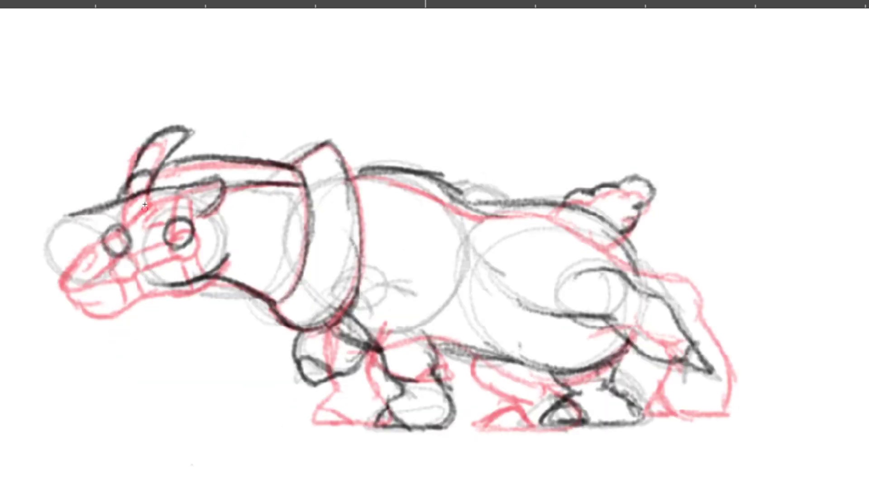
pyautogui.moveTo(140, 190)
pyautogui.mouseDown()
pyautogui.moveTo(79, 209)
pyautogui.moveTo(42, 244)
pyautogui.moveTo(53, 246)
pyautogui.moveTo(47, 238)
pyautogui.moveTo(66, 250)
pyautogui.moveTo(45, 242)
pyautogui.moveTo(112, 233)
pyautogui.mouseUp()
pyautogui.moveTo(52, 249)
pyautogui.mouseDown()
pyautogui.moveTo(98, 260)
pyautogui.moveTo(76, 254)
pyautogui.moveTo(120, 249)
pyautogui.moveTo(86, 256)
pyautogui.moveTo(97, 259)
pyautogui.moveTo(48, 256)
pyautogui.moveTo(81, 270)
pyautogui.moveTo(73, 274)
pyautogui.moveTo(97, 295)
pyautogui.moveTo(71, 276)
pyautogui.moveTo(147, 284)
pyautogui.mouseUp()
# Step: Try a chin and jaw line on the stretched head and undo those strokes
pyautogui.moveTo(121, 287); pyautogui.dragTo(146, 282)
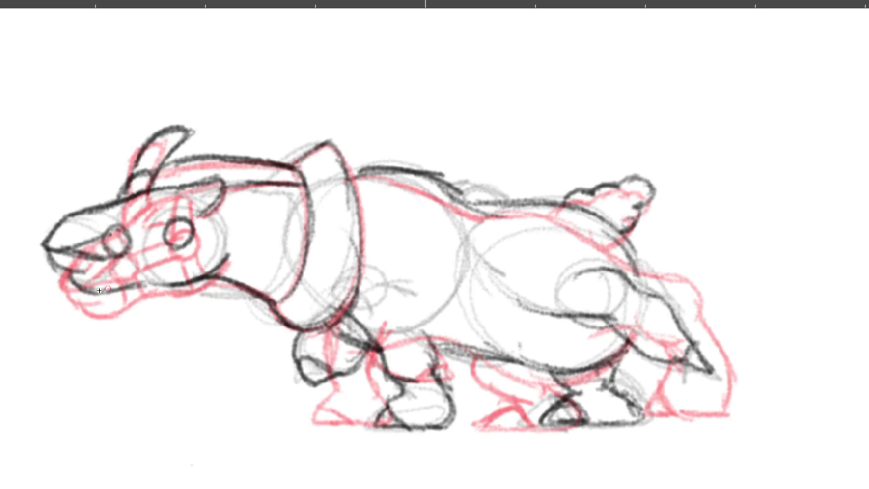
pyautogui.hotkey('ctrl', 'z')
pyautogui.hotkey('ctrl', 'z')
pyautogui.hotkey('ctrl', 'z')
pyautogui.hotkey('ctrl', 'z')
pyautogui.hotkey('ctrl', 'z')
pyautogui.hotkey('ctrl', 'z')
pyautogui.hotkey('ctrl', 'z')
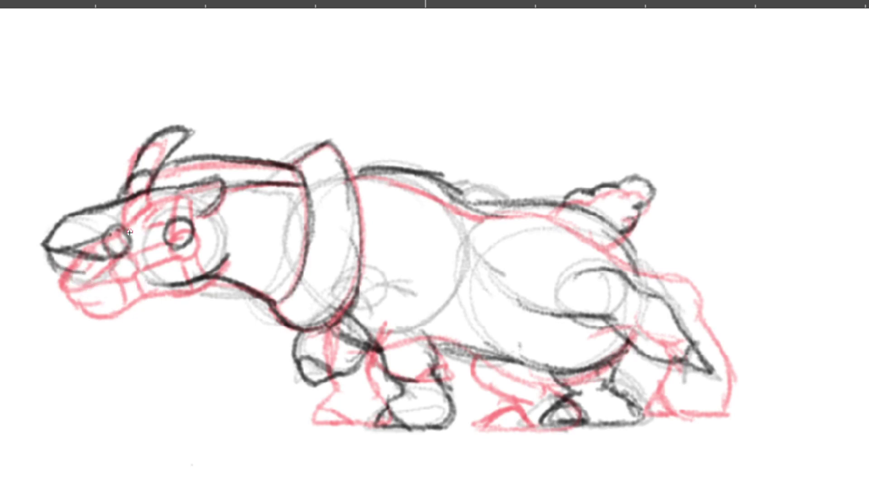
# Step: Redraw the chin and jaw line back to the cheek, and add the cheek strap and nostril to the stretched head
pyautogui.moveTo(47, 252)
pyautogui.mouseDown()
pyautogui.moveTo(89, 285)
pyautogui.moveTo(69, 280)
pyautogui.moveTo(190, 280)
pyautogui.mouseUp()
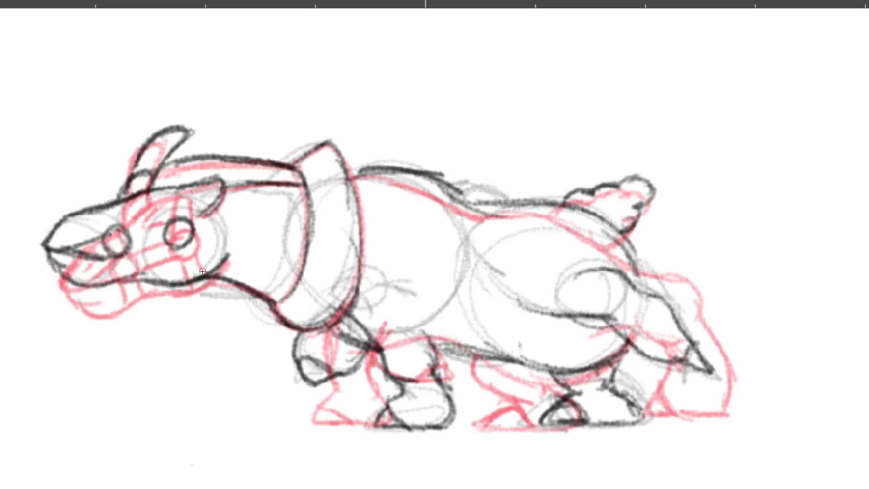
pyautogui.moveTo(118, 230); pyautogui.dragTo(170, 229)
pyautogui.moveTo(130, 250); pyautogui.dragTo(173, 239)
pyautogui.moveTo(122, 225)
pyautogui.mouseDown()
pyautogui.moveTo(121, 206)
pyautogui.moveTo(109, 234)
pyautogui.moveTo(69, 228)
pyautogui.mouseUp()
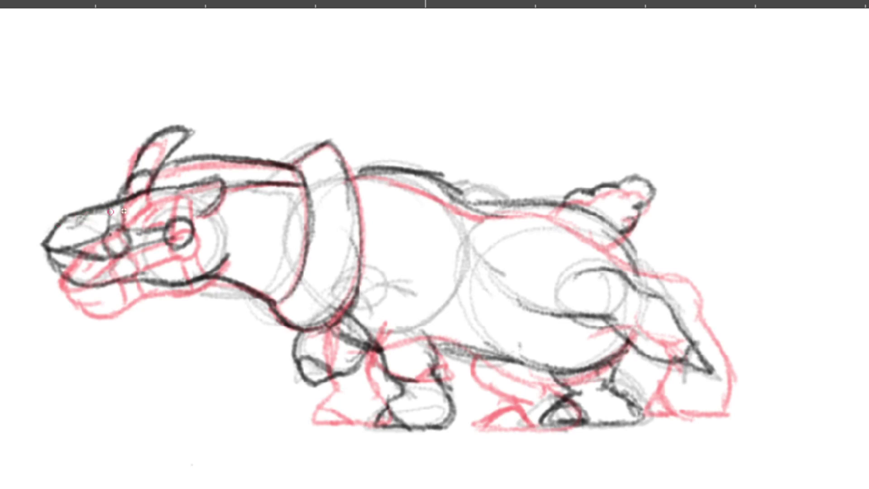
# Step: Add the eye, the brow and throat straps at the upper ring, and the lower noseband on the stretched head
pyautogui.moveTo(148, 209)
pyautogui.mouseDown()
pyautogui.moveTo(172, 208)
pyautogui.moveTo(175, 196)
pyautogui.mouseUp()
pyautogui.moveTo(175, 225)
pyautogui.mouseDown()
pyautogui.moveTo(178, 201)
pyautogui.moveTo(190, 195)
pyautogui.moveTo(175, 246)
pyautogui.moveTo(183, 277)
pyautogui.mouseUp()
pyautogui.moveTo(190, 239)
pyautogui.mouseDown()
pyautogui.moveTo(199, 275)
pyautogui.moveTo(186, 274)
pyautogui.mouseUp()
pyautogui.moveTo(113, 256); pyautogui.dragTo(126, 281)
pyautogui.moveTo(128, 254); pyautogui.dragTo(134, 274)
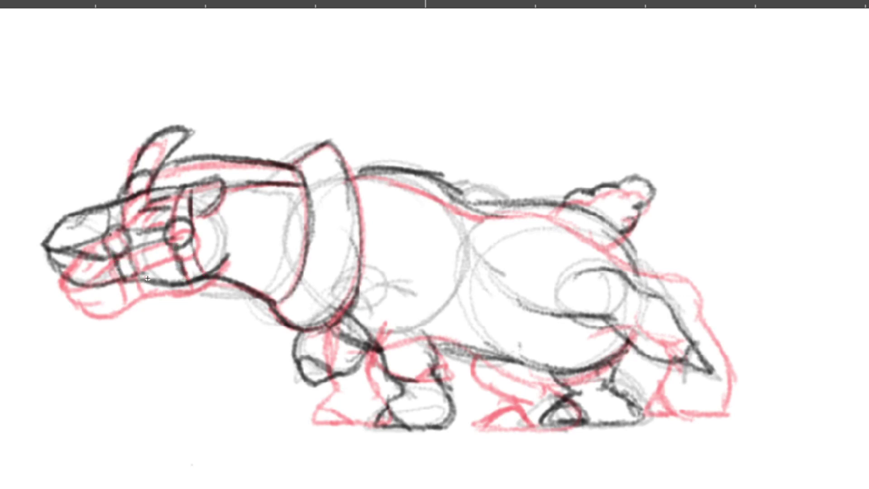
pyautogui.press(',')
pyautogui.press('.')
# Step: On the next drawing, outline the muzzle, mouth, lower lip and chin and connect the jaw to the cheek
pyautogui.press('.')
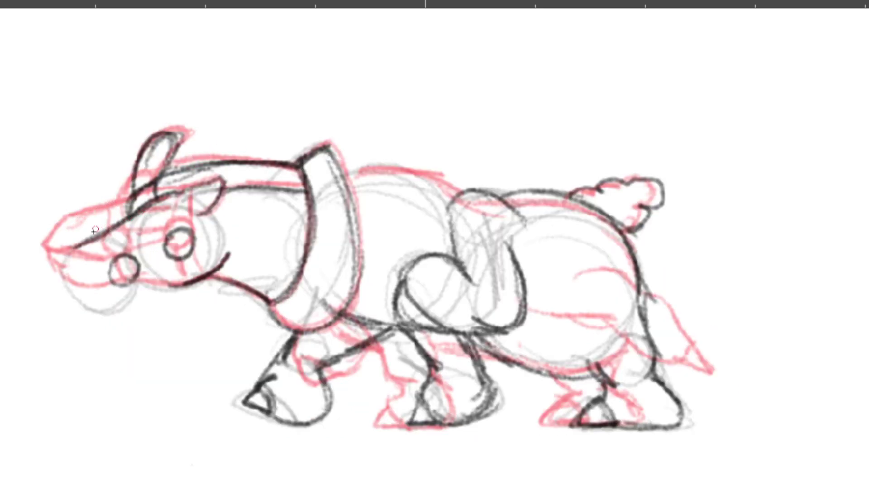
pyautogui.moveTo(91, 247)
pyautogui.mouseDown()
pyautogui.moveTo(62, 263)
pyautogui.moveTo(63, 285)
pyautogui.moveTo(67, 256)
pyautogui.moveTo(64, 289)
pyautogui.moveTo(93, 292)
pyautogui.moveTo(75, 294)
pyautogui.moveTo(117, 262)
pyautogui.mouseUp()
pyautogui.moveTo(87, 293); pyautogui.dragTo(130, 285)
pyautogui.moveTo(78, 297)
pyautogui.mouseDown()
pyautogui.moveTo(107, 303)
pyautogui.moveTo(87, 303)
pyautogui.moveTo(101, 315)
pyautogui.moveTo(94, 306)
pyautogui.moveTo(186, 281)
pyautogui.mouseUp()
pyautogui.moveTo(135, 294); pyautogui.dragTo(195, 280)
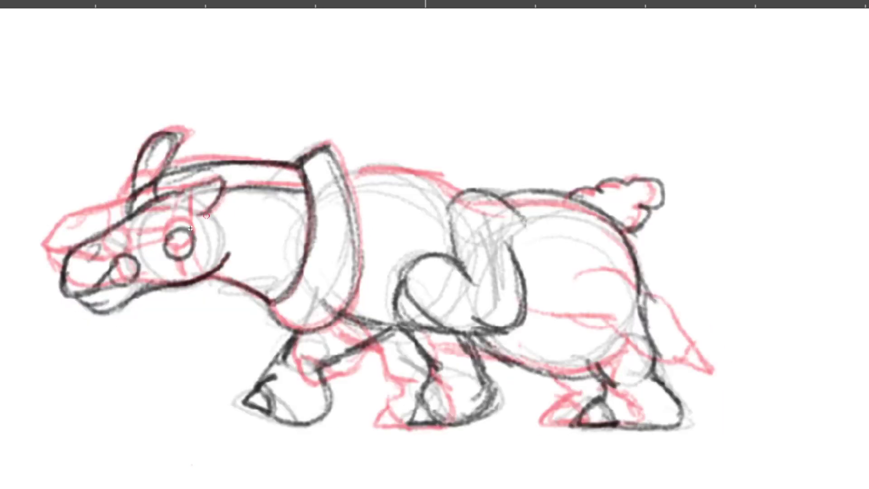
# Step: On this drawing, draw the noseband, cheek strap, brow strap and throat strap, and add the eye
pyautogui.moveTo(110, 232)
pyautogui.mouseDown()
pyautogui.moveTo(110, 267)
pyautogui.moveTo(109, 252)
pyautogui.moveTo(129, 293)
pyautogui.moveTo(142, 287)
pyautogui.moveTo(140, 253)
pyautogui.moveTo(151, 248)
pyautogui.moveTo(132, 257)
pyautogui.moveTo(142, 264)
pyautogui.moveTo(175, 255)
pyautogui.mouseUp()
pyautogui.moveTo(177, 189); pyautogui.dragTo(167, 227)
pyautogui.moveTo(190, 191)
pyautogui.mouseDown()
pyautogui.moveTo(190, 277)
pyautogui.moveTo(215, 273)
pyautogui.mouseUp()
pyautogui.moveTo(131, 256)
pyautogui.mouseDown()
pyautogui.moveTo(167, 246)
pyautogui.moveTo(156, 209)
pyautogui.moveTo(168, 208)
pyautogui.mouseUp()
pyautogui.press('Left')
pyautogui.press('Right')
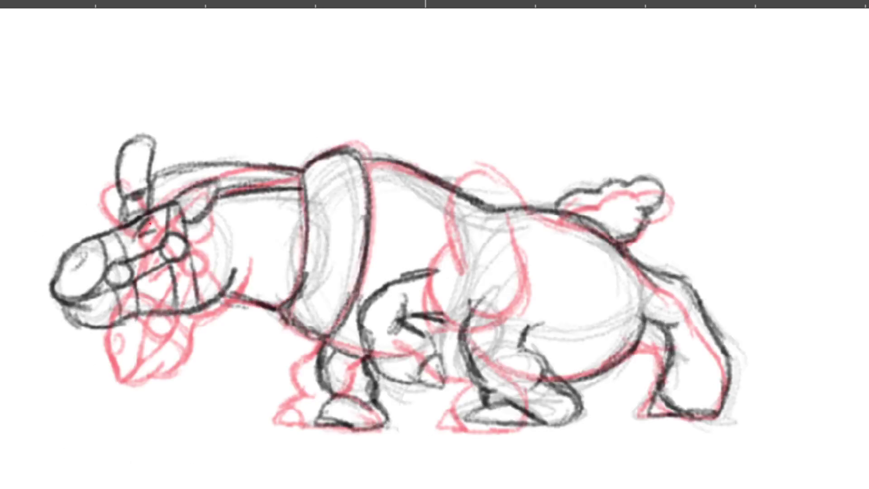
# Step: Play back the walk cycle and show the whole camera frame beside the reference model sheet
pyautogui.press('p')
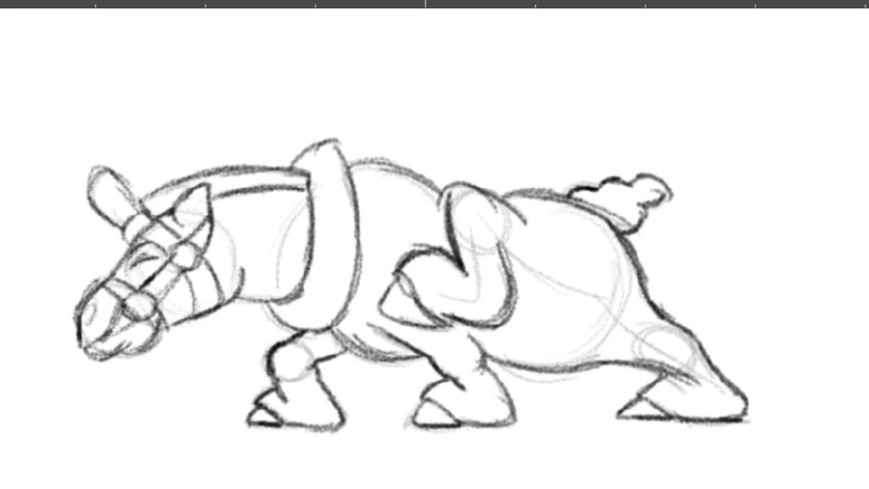
pyautogui.hotkey('alt', 'BackSpace')
pyautogui.scroll(-5, 434, 244)
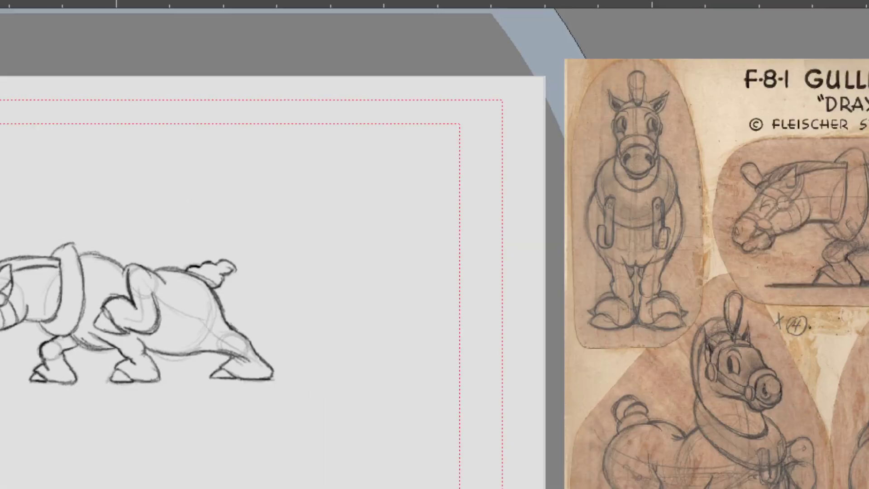
pyautogui.moveTo(3, 362)
pyautogui.mouseDown()
pyautogui.moveTo(23, 324)
pyautogui.moveTo(124, 317)
pyautogui.mouseUp()
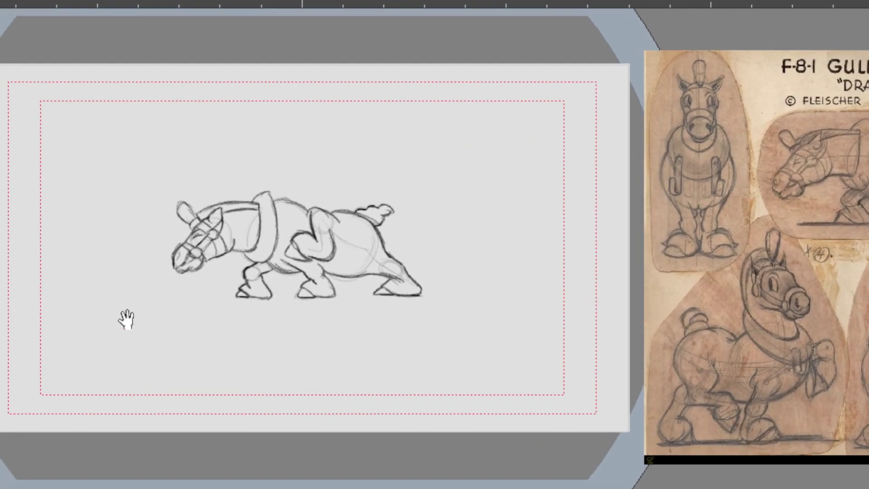